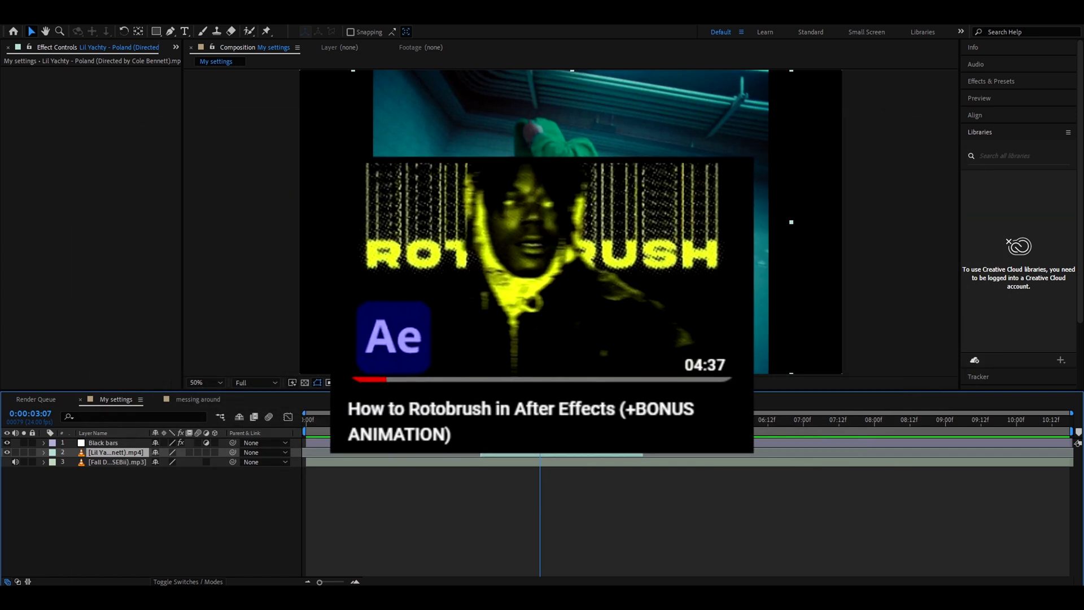
# Inspect the rotobrushed cutout by briefly hiding the original clip layer beneath it.
pyautogui.moveTo(536, 422)
pyautogui.mouseDown()
pyautogui.moveTo(486, 424)
pyautogui.moveTo(628, 426)
pyautogui.moveTo(539, 428)
pyautogui.mouseUp()
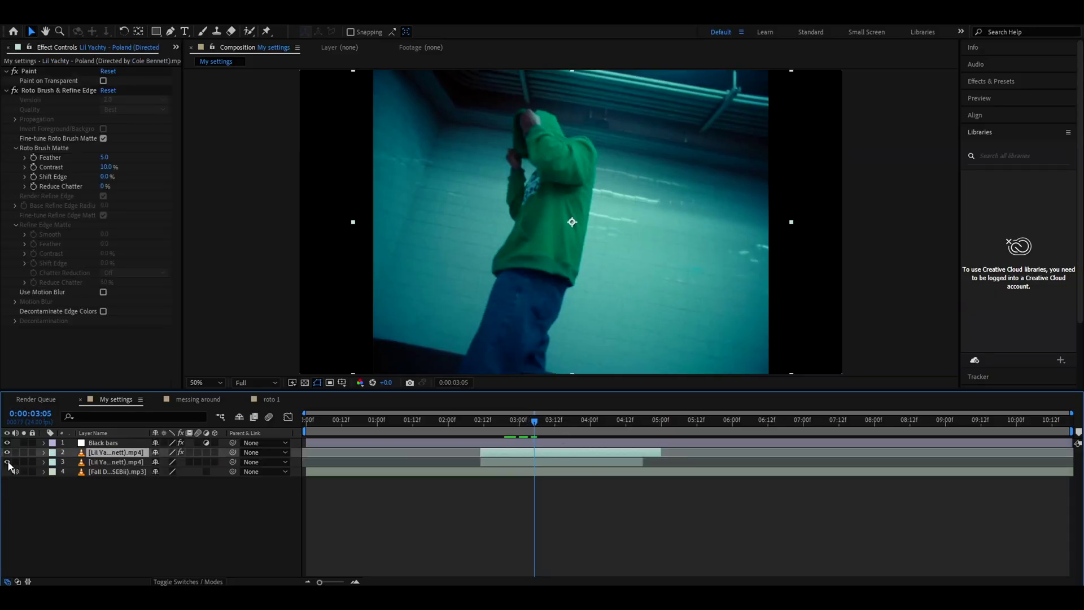
pyautogui.click(7, 463)
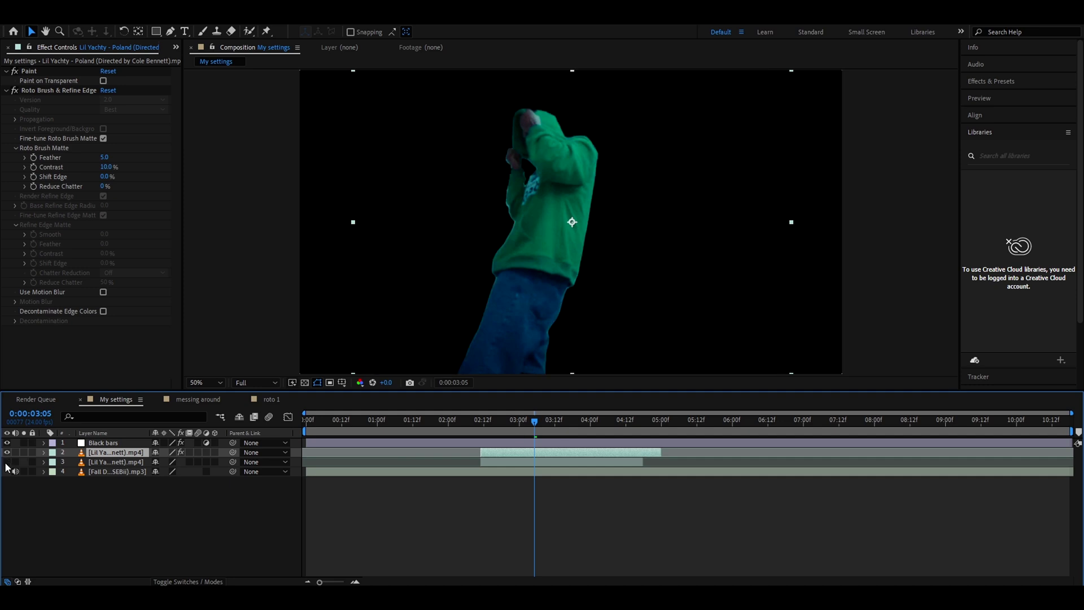
pyautogui.click(7, 461)
# Add an adjustment layer above the rotobrushed clip and trim it to the same start and end as that clip.
pyautogui.moveTo(557, 426); pyautogui.dragTo(502, 433)
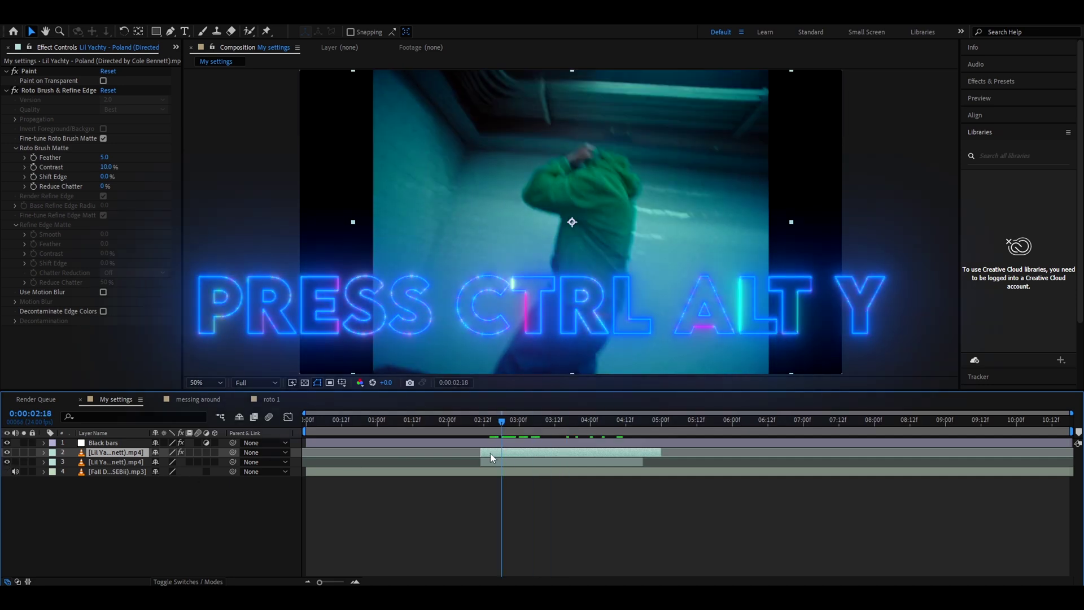
pyautogui.hotkey('ctrl', 'alt', 'y')
pyautogui.hotkey('ctrl', 'shift', 'd')
pyautogui.click(477, 460)
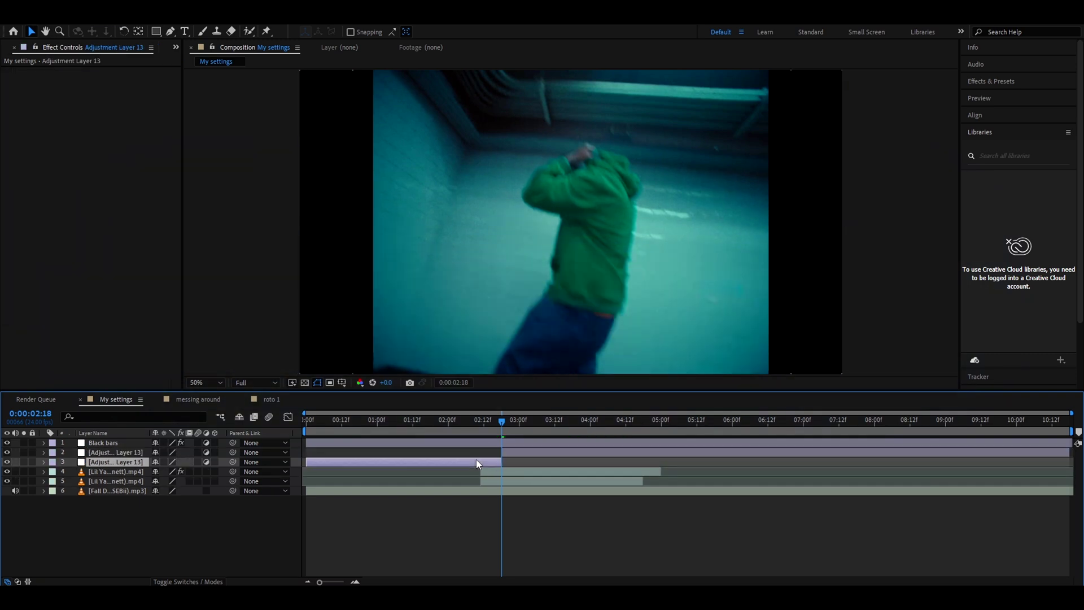
pyautogui.press('Delete')
pyautogui.moveTo(516, 454); pyautogui.dragTo(504, 459)
pyautogui.moveTo(503, 458); pyautogui.dragTo(661, 462)
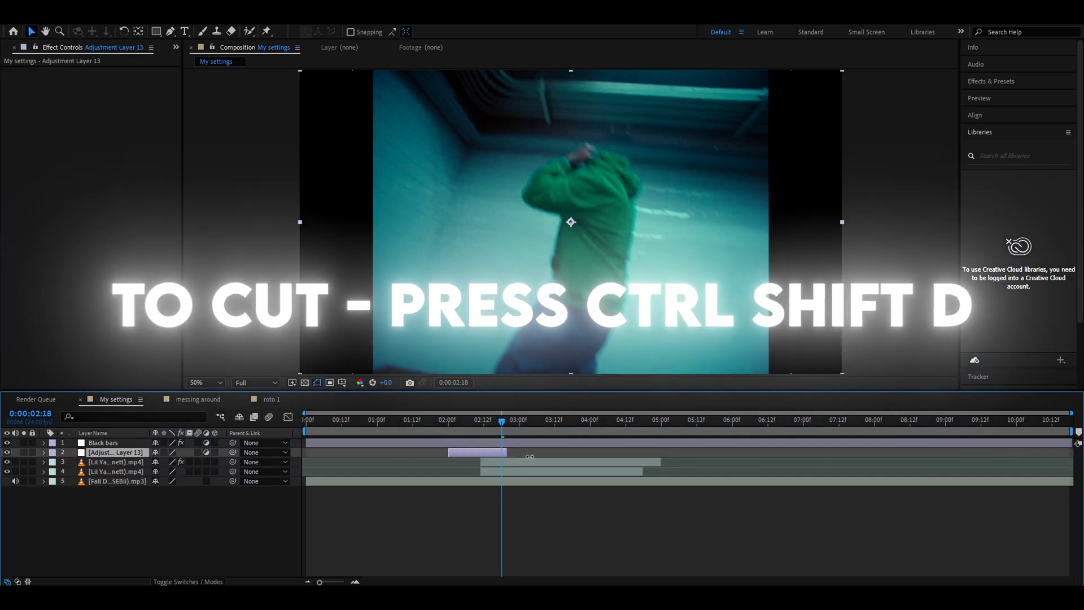
pyautogui.moveTo(448, 453); pyautogui.dragTo(481, 452)
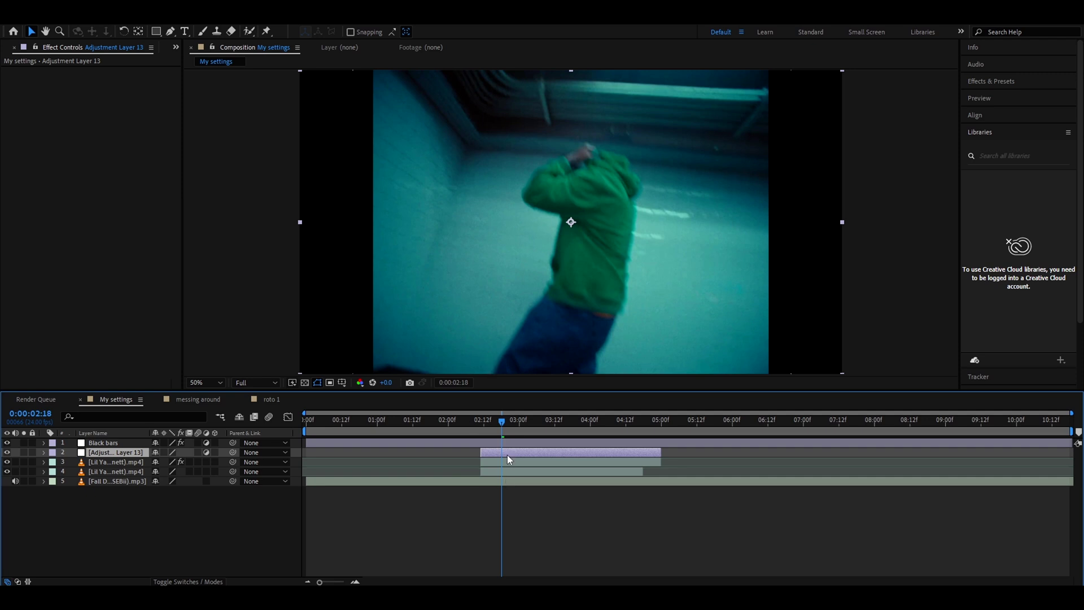
# Apply the 4-Color Gradient effect to the adjustment layer.
pyautogui.click(992, 85)
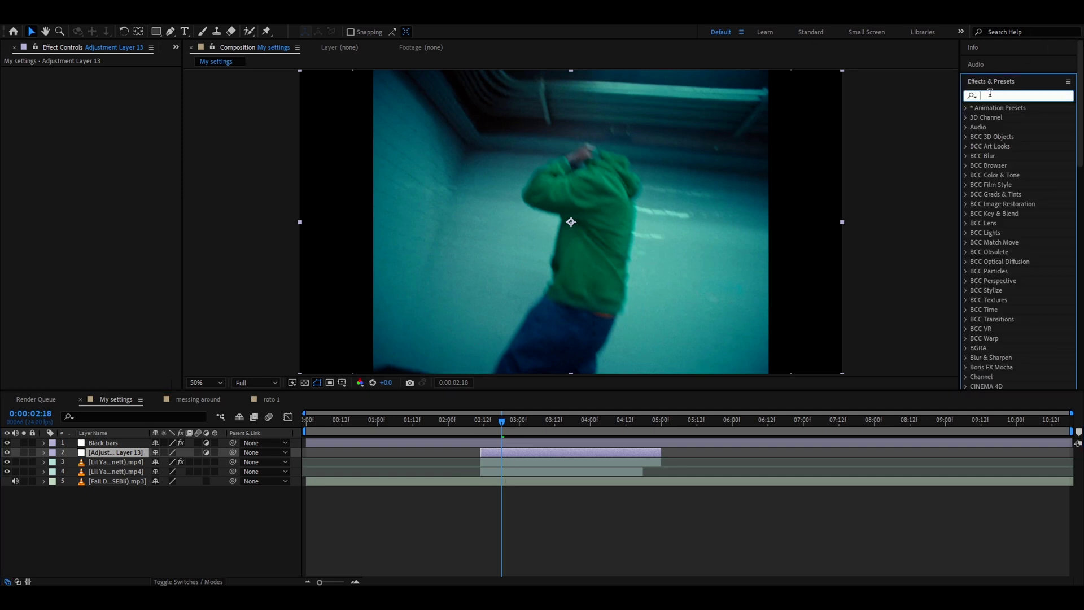
pyautogui.write('4-color')
pyautogui.doubleClick(1015, 117)
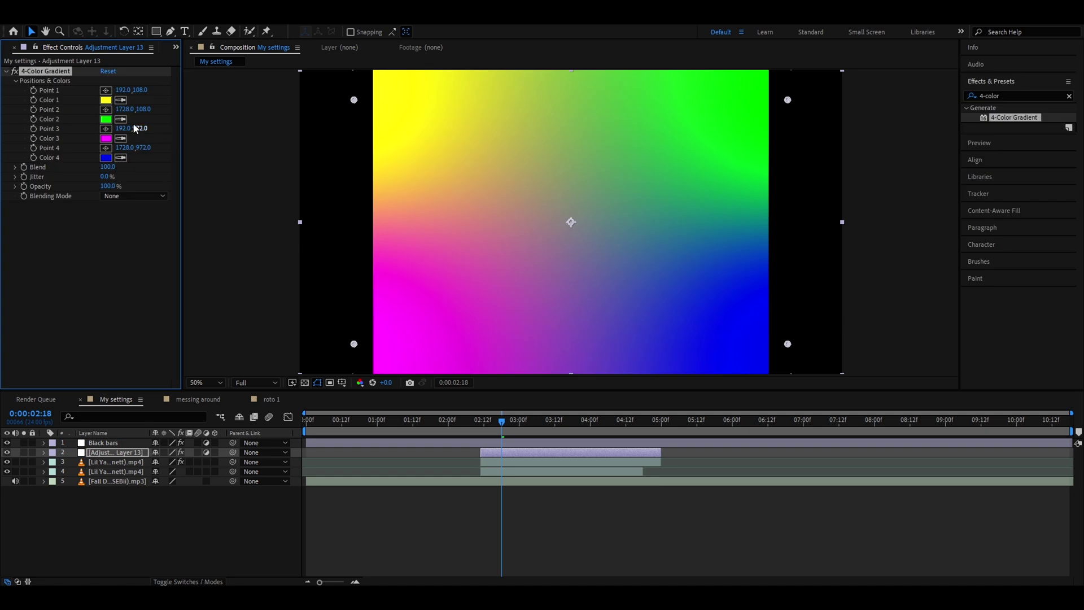
# Set all four gradient colors to magenta BE00B3 and the effect's blending mode to Soft Light.
pyautogui.click(105, 100)
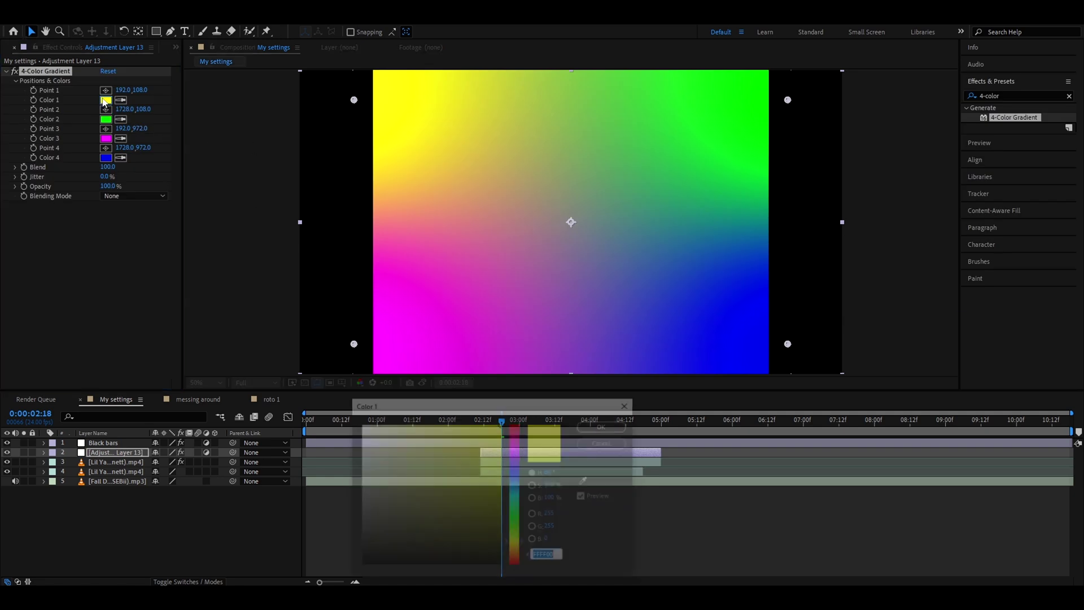
pyautogui.click(510, 447)
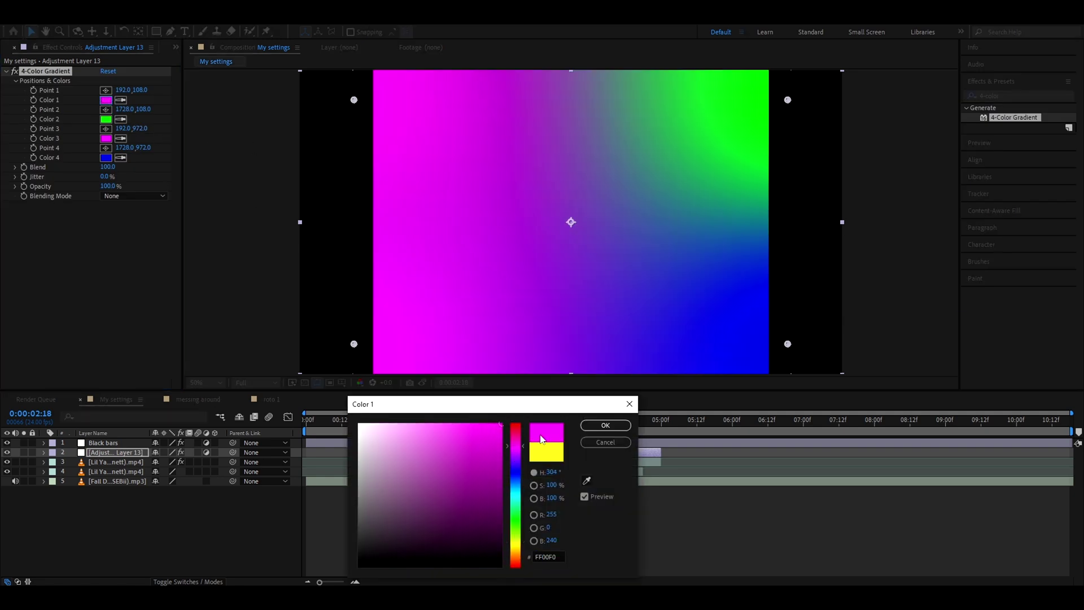
pyautogui.click(503, 456)
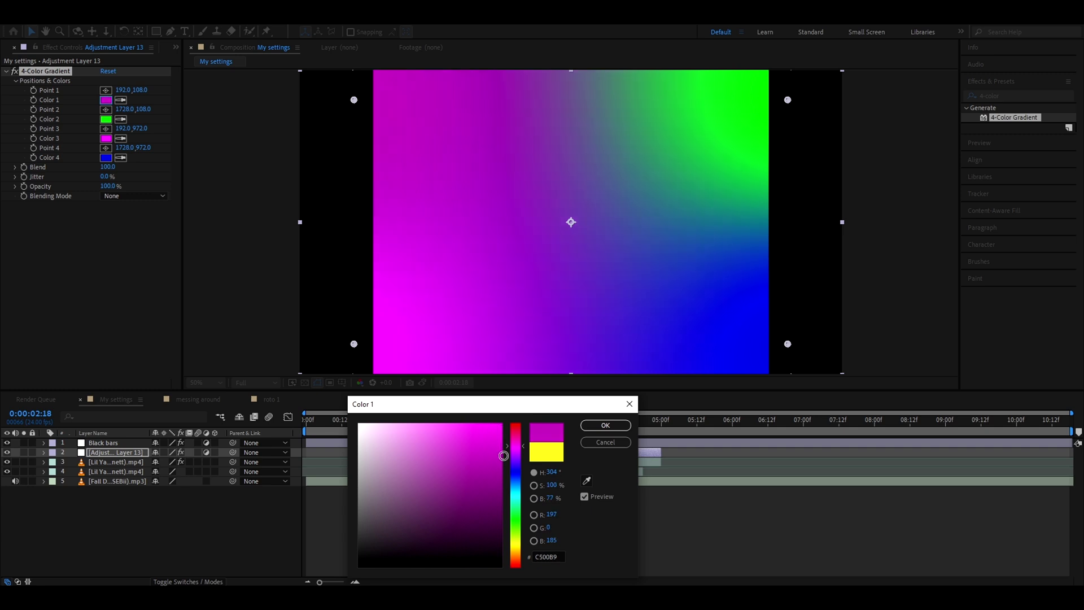
pyautogui.moveTo(505, 456); pyautogui.dragTo(501, 460)
pyautogui.moveTo(559, 558); pyautogui.dragTo(469, 559)
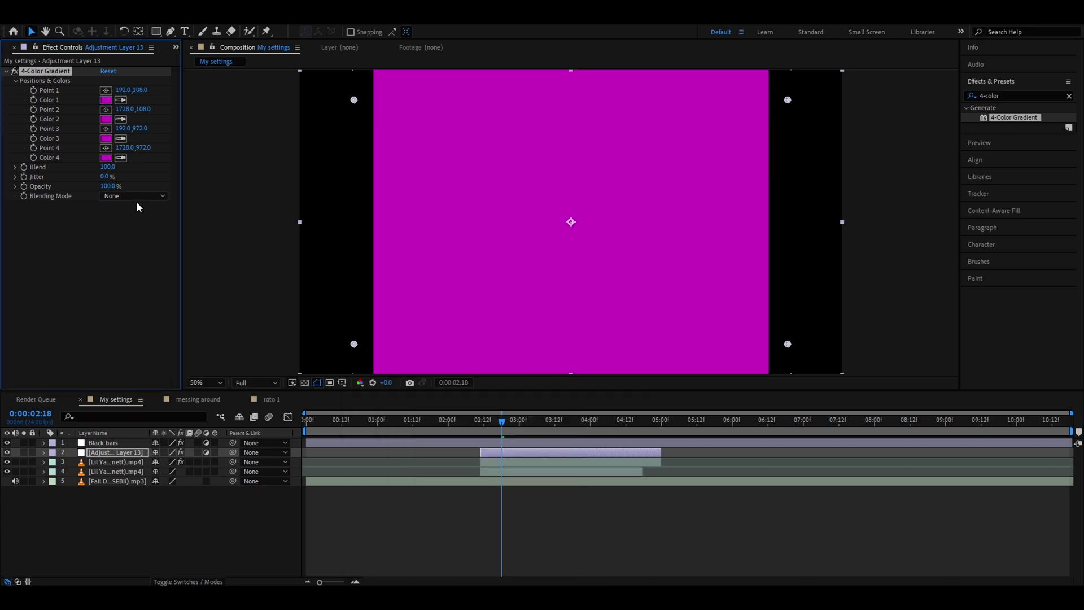
pyautogui.click(139, 196)
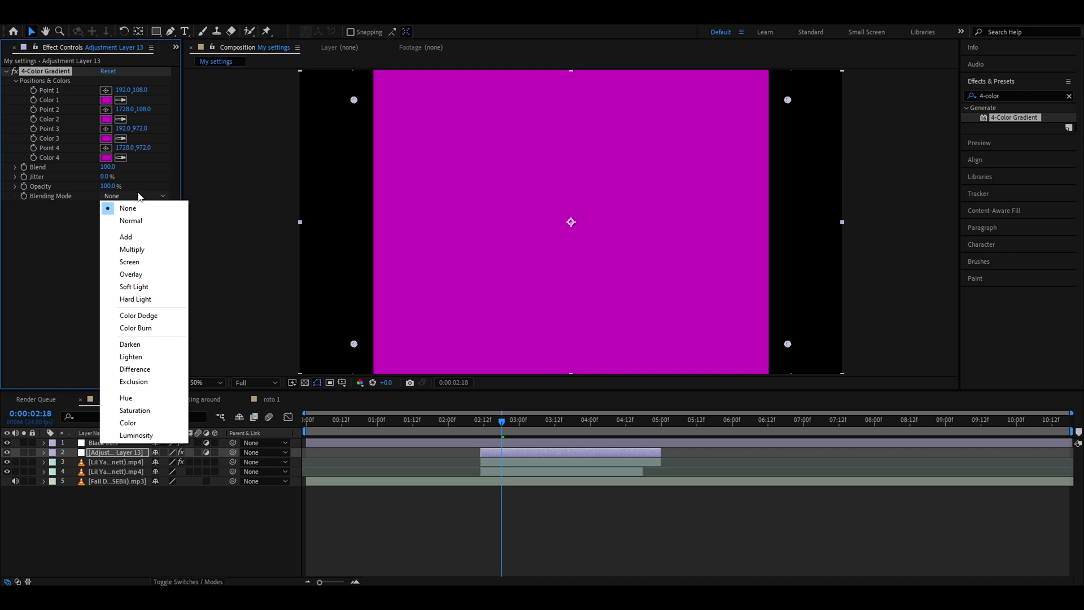
pyautogui.click(137, 286)
# Apply Deep Glow to the adjustment layer with an exposure of 0.55.
pyautogui.click(1019, 97)
pyautogui.write('deep')
pyautogui.click(104, 90)
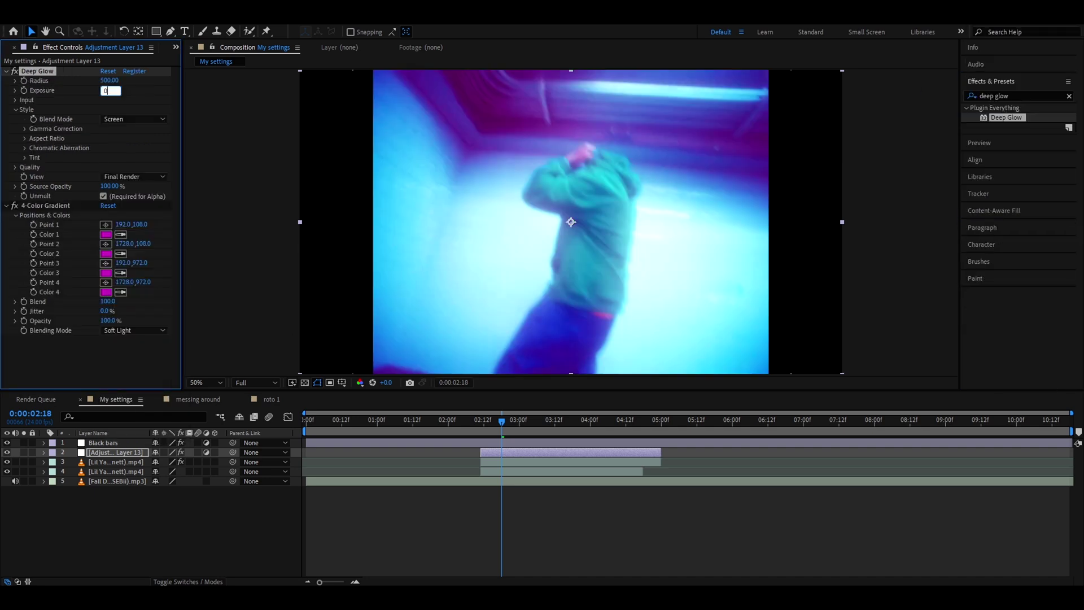
# Apply S_Invert to the adjustment layer and set its Offset Darks to -1.
pyautogui.tripleClick(1010, 96)
pyautogui.write('s_inve')
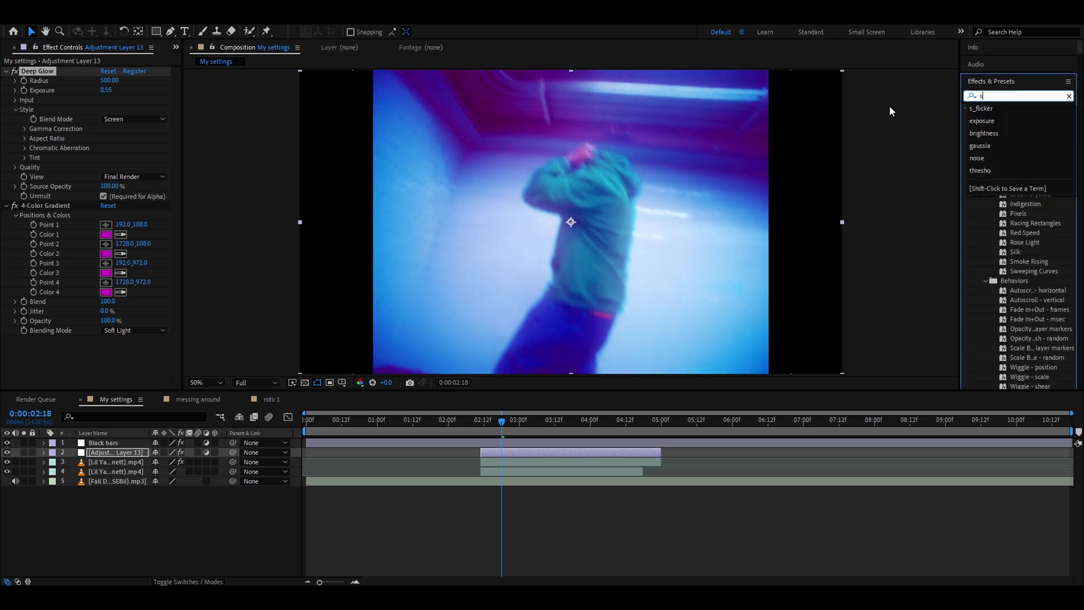
pyautogui.moveTo(1005, 118); pyautogui.dragTo(69, 130)
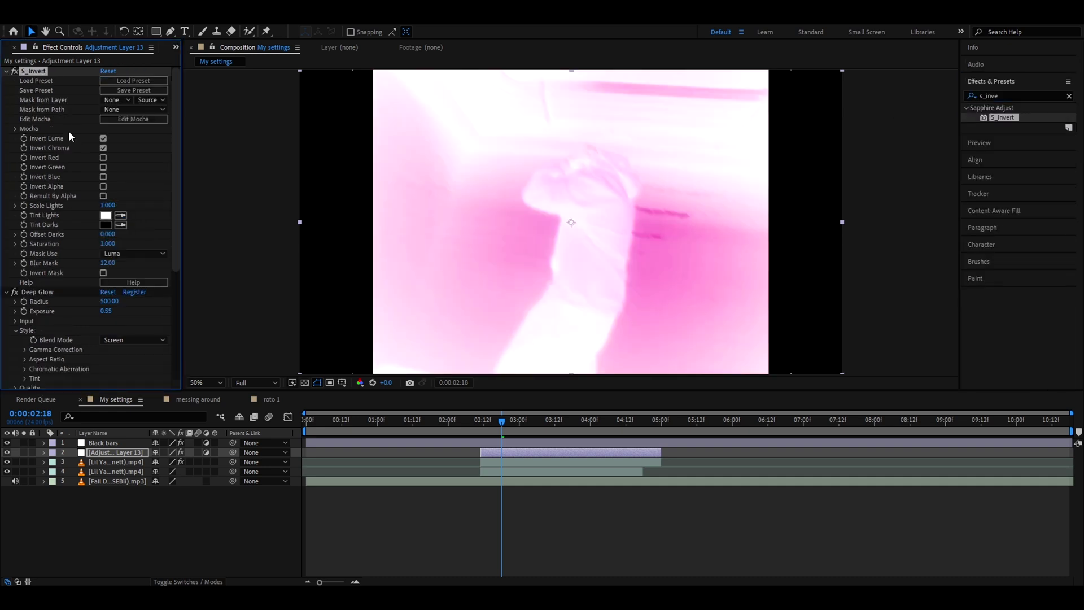
pyautogui.click(108, 234)
pyautogui.write('-1')
# Apply the S_Flicker effect to the adjustment layer above S_Invert, keeping its default settings.
pyautogui.click(1015, 96)
pyautogui.write('s_flicker')
pyautogui.moveTo(1004, 117); pyautogui.dragTo(69, 102)
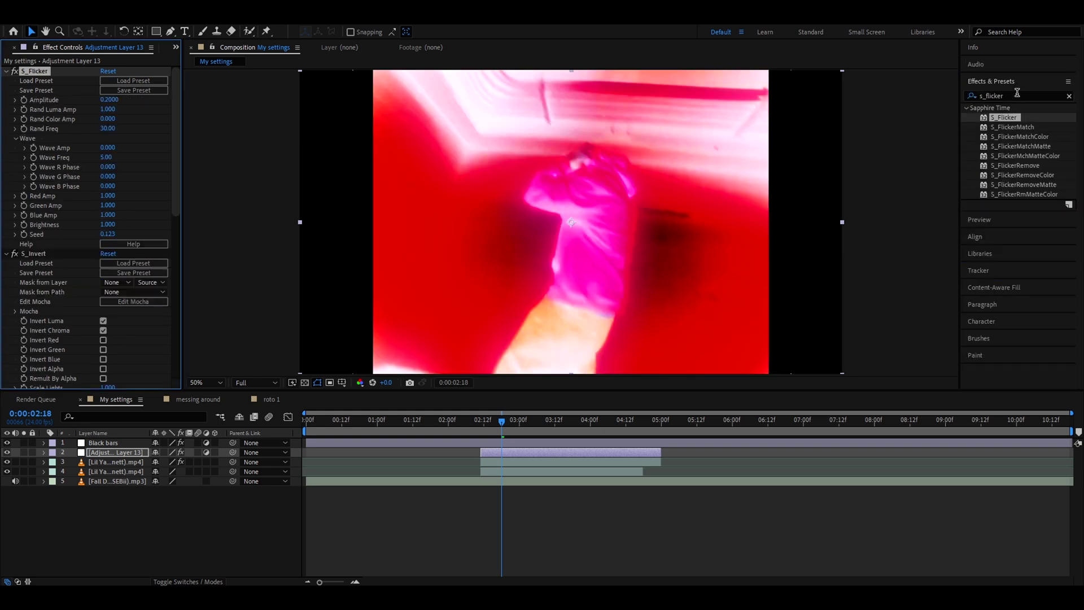
# Apply Sharpen to the adjustment layer with a sharpen amount of 30.
pyautogui.click(1017, 95)
pyautogui.write('sharpe')
pyautogui.moveTo(1013, 137); pyautogui.dragTo(62, 72)
pyautogui.click(106, 81)
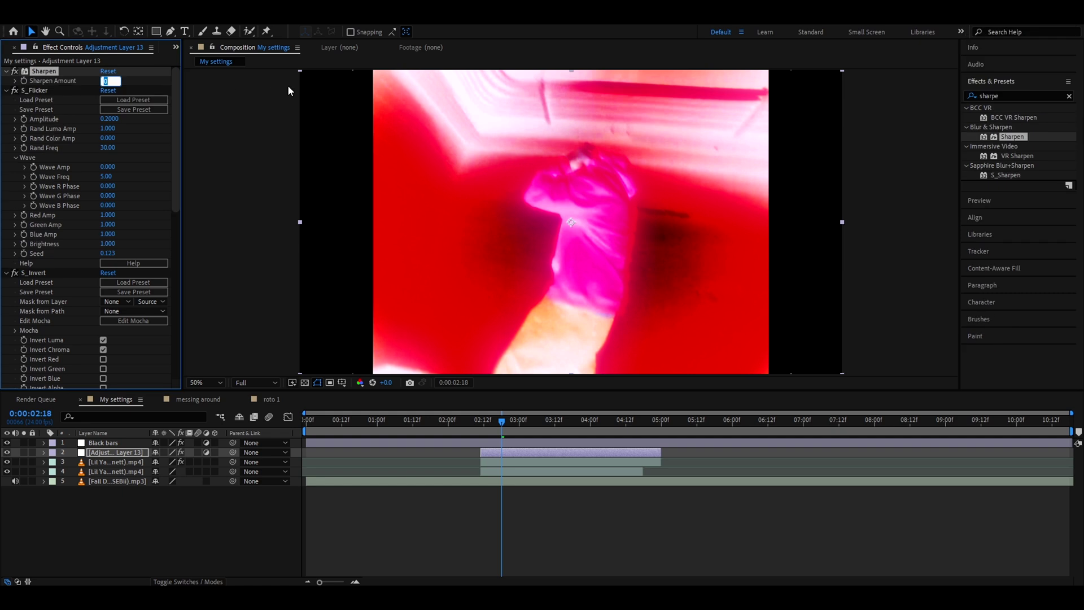
pyautogui.write('30')
# Apply Gaussian Blur to the adjustment layer with a blurriness of 5 and Repeat Edge Pixels enabled.
pyautogui.hotkey('ctrl', '5')
pyautogui.write('gaussia')
pyautogui.press('Return')
pyautogui.click(109, 80)
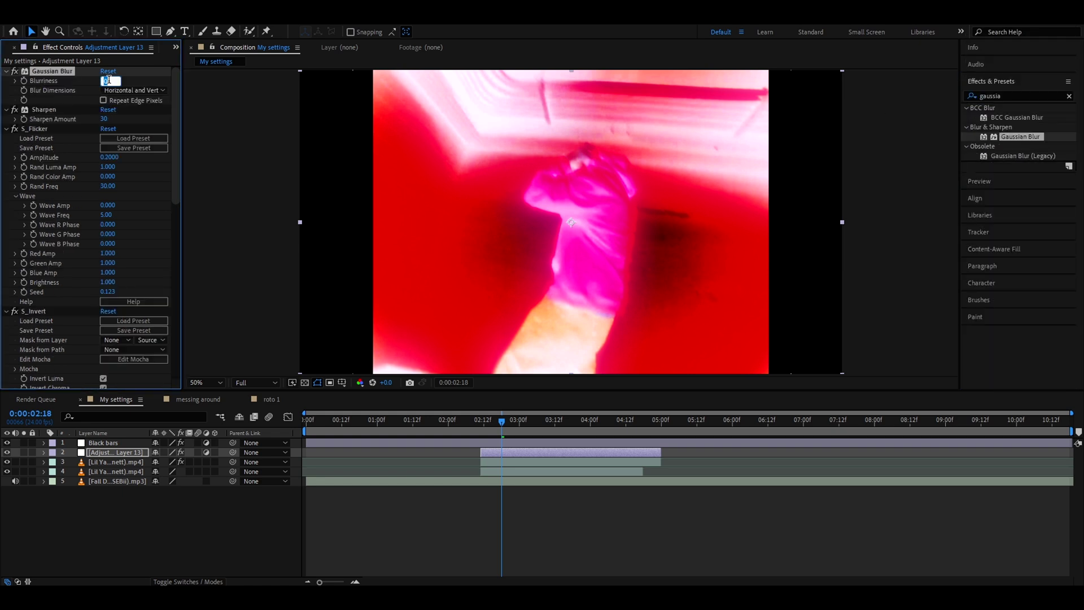
pyautogui.press('Return')
# Pre-compose the adjustment layer and the rotobrushed clip into a new composition named Roto.
pyautogui.click(489, 462)
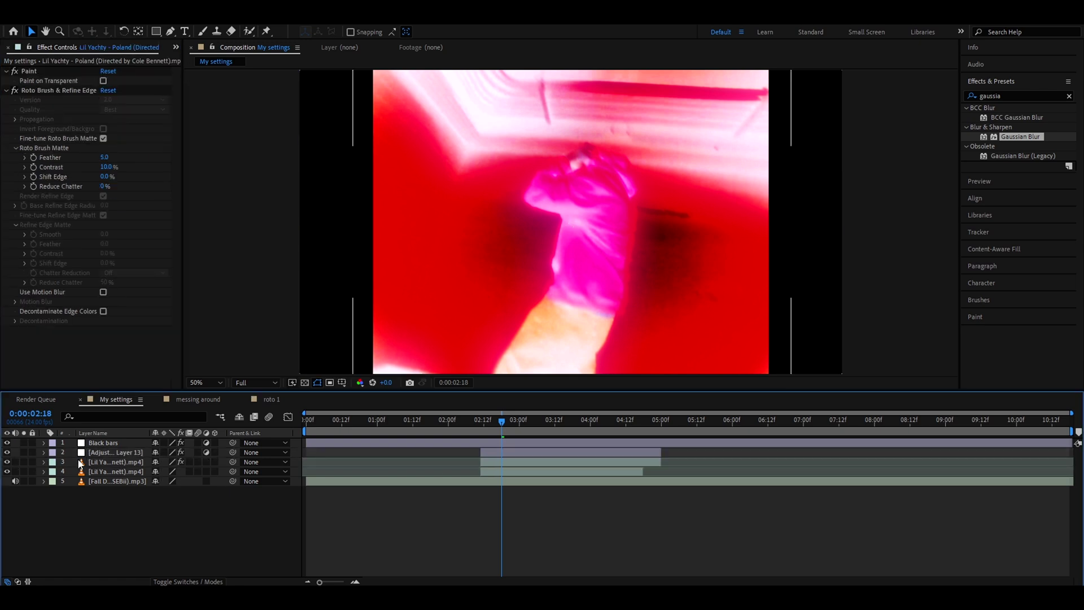
pyautogui.keyDown('ctrl'); pyautogui.click(111, 454); pyautogui.keyUp('ctrl')
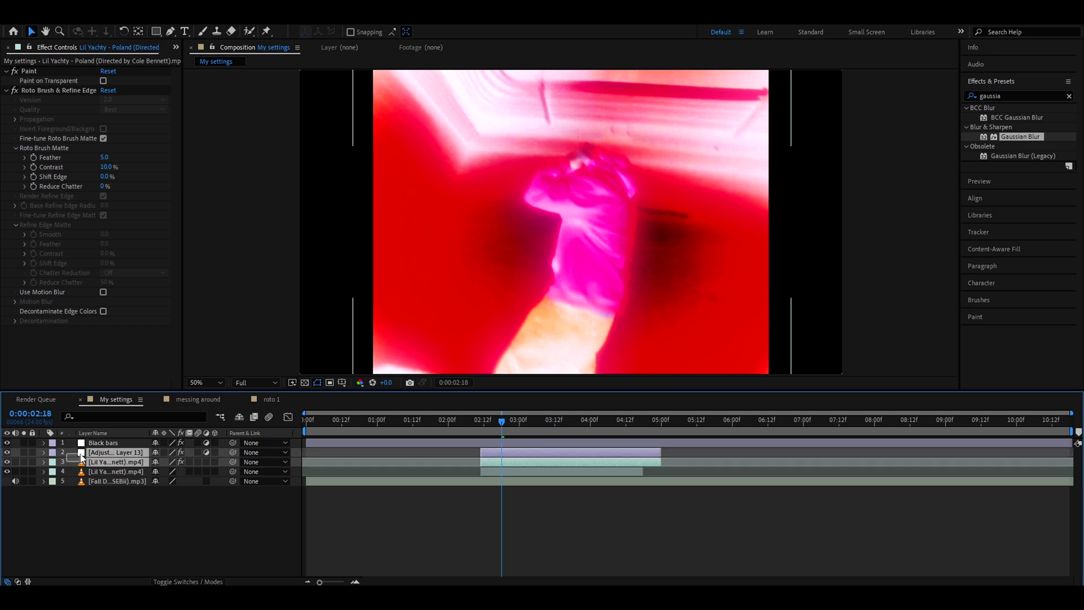
pyautogui.rightClick(111, 455)
pyautogui.click(152, 388)
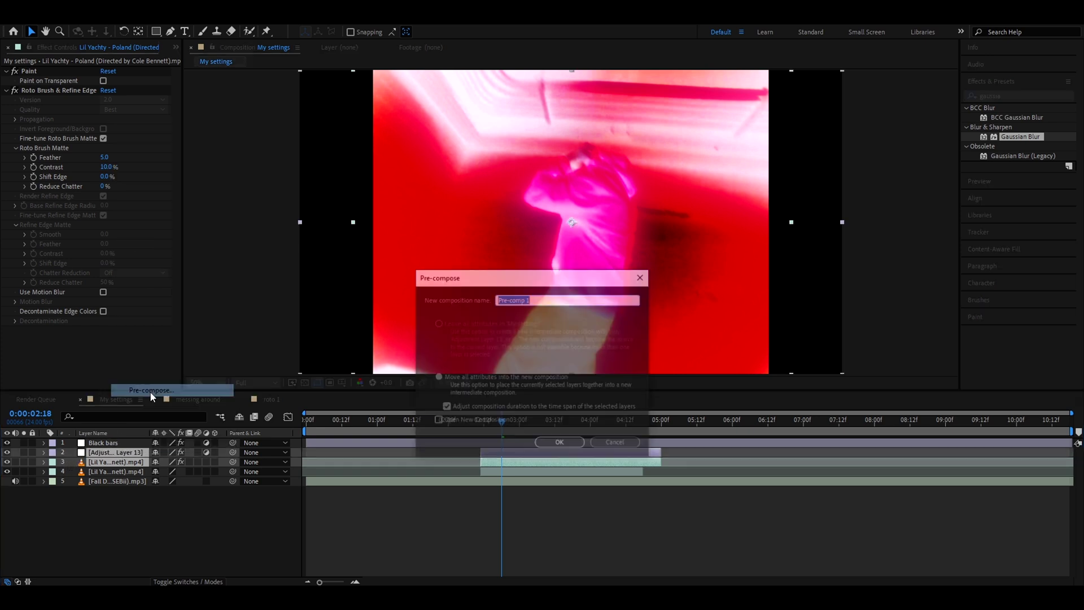
pyautogui.write('Roto')
pyautogui.press('Return')
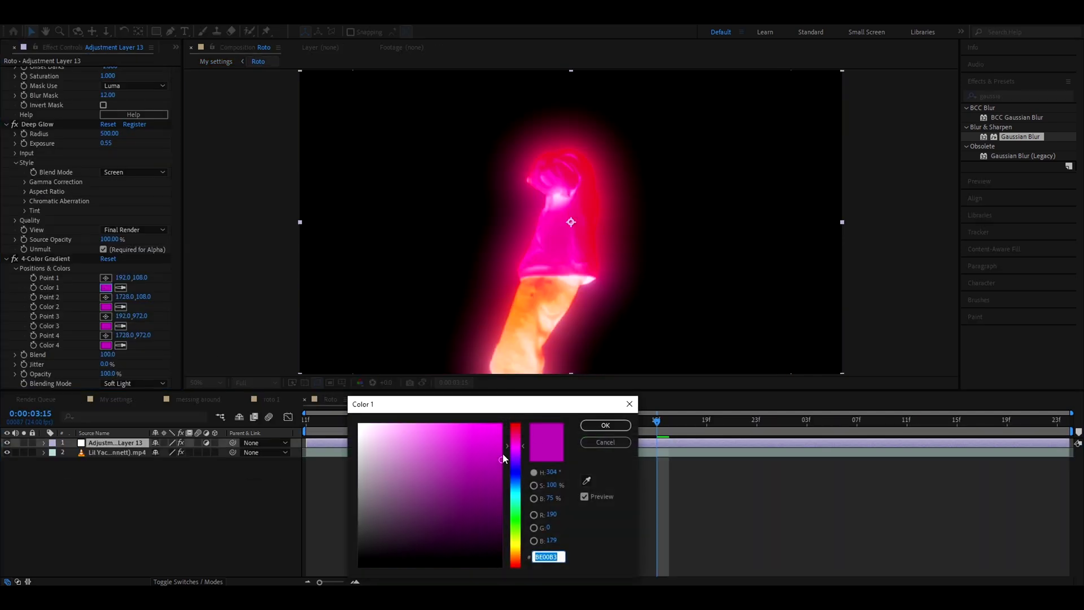
# Darken the magenta of the 4-Color Gradient inside the Roto composition and preview it over the original clip.
pyautogui.moveTo(498, 470); pyautogui.dragTo(507, 484)
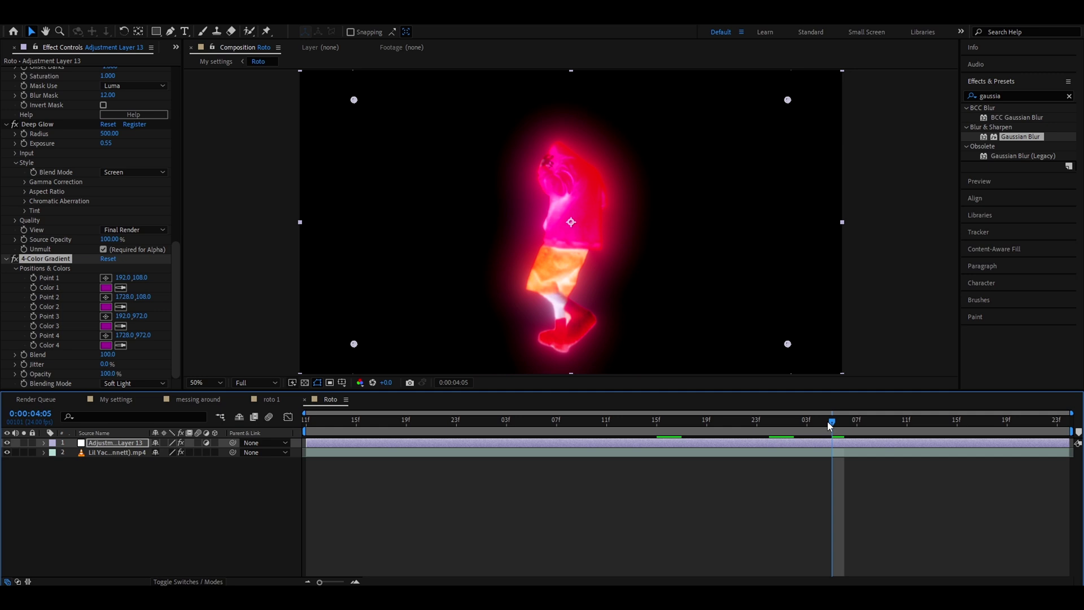
pyautogui.moveTo(831, 423); pyautogui.dragTo(536, 440)
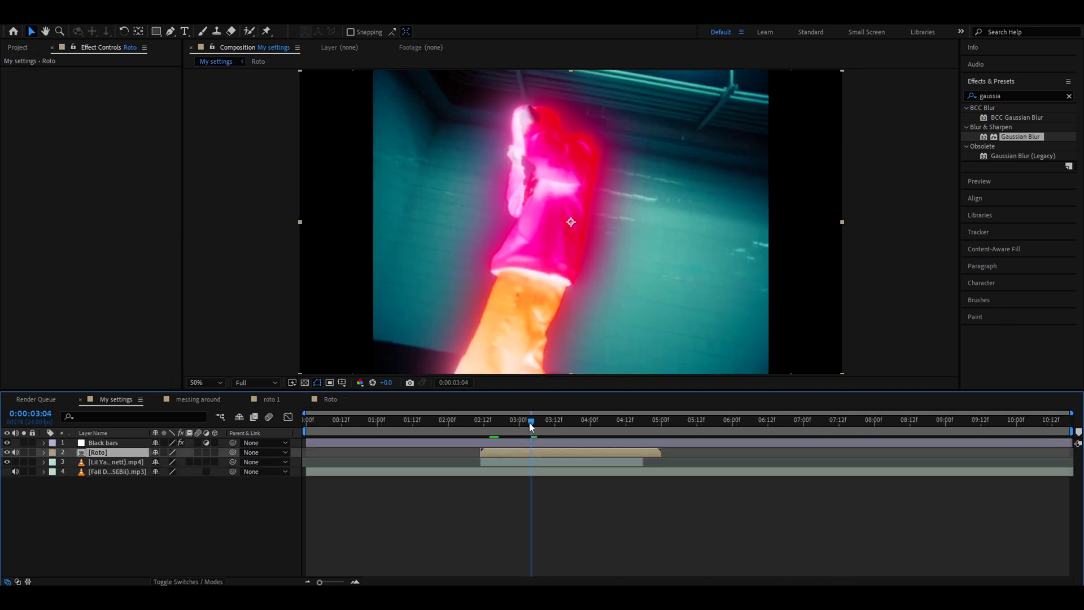
# In the Roto composition, keyframe the adjustment layer's opacity at 0% at 0:00:03:00 and 100% at 0:00:03:10.
pyautogui.doubleClick(525, 451)
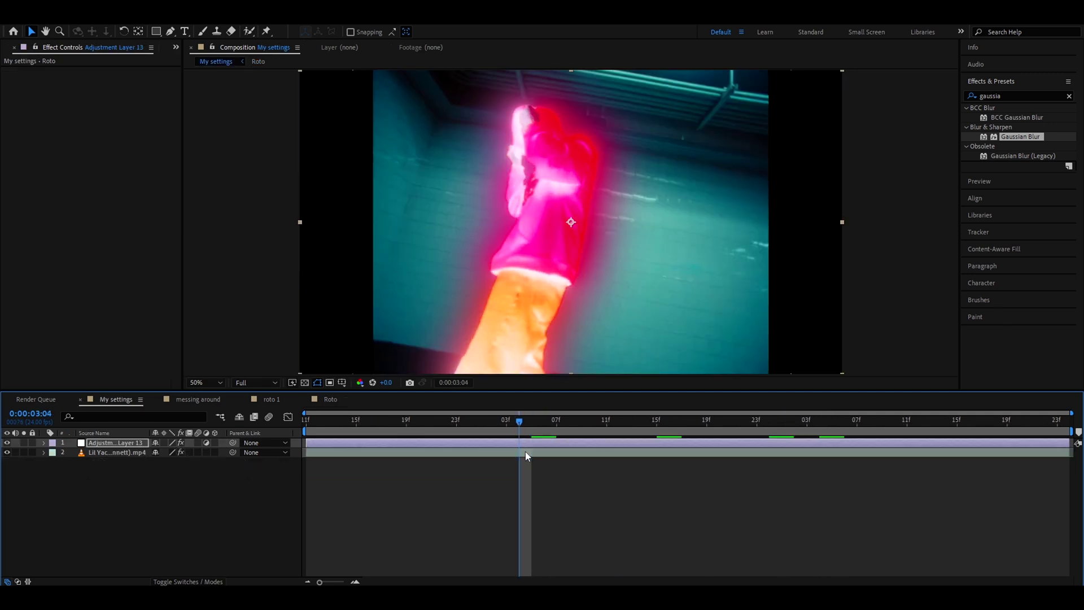
pyautogui.moveTo(543, 425); pyautogui.dragTo(469, 425)
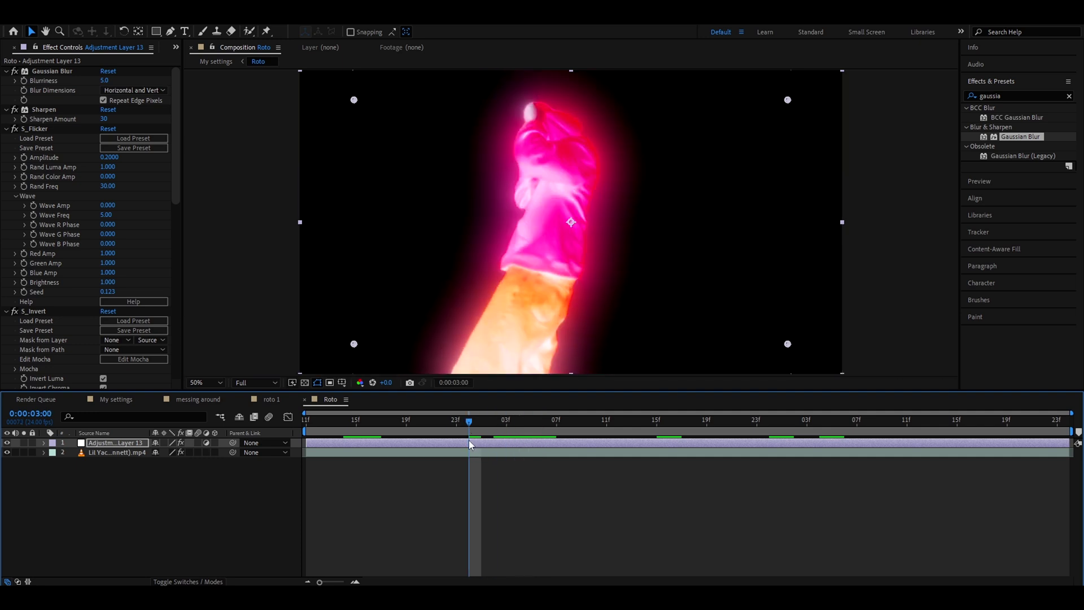
pyautogui.press('t')
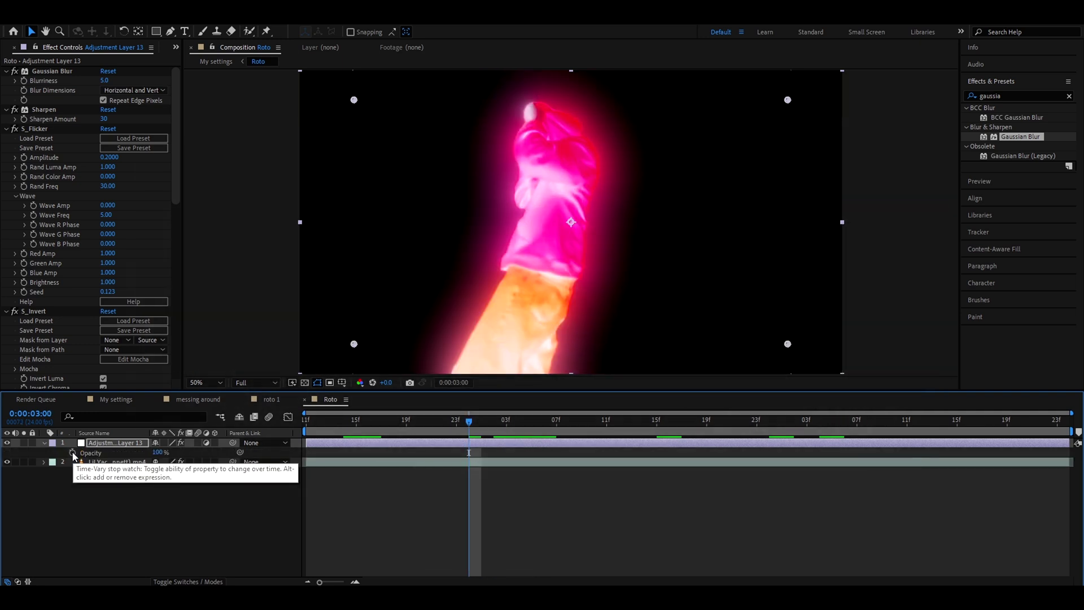
pyautogui.moveTo(161, 455); pyautogui.dragTo(118, 457)
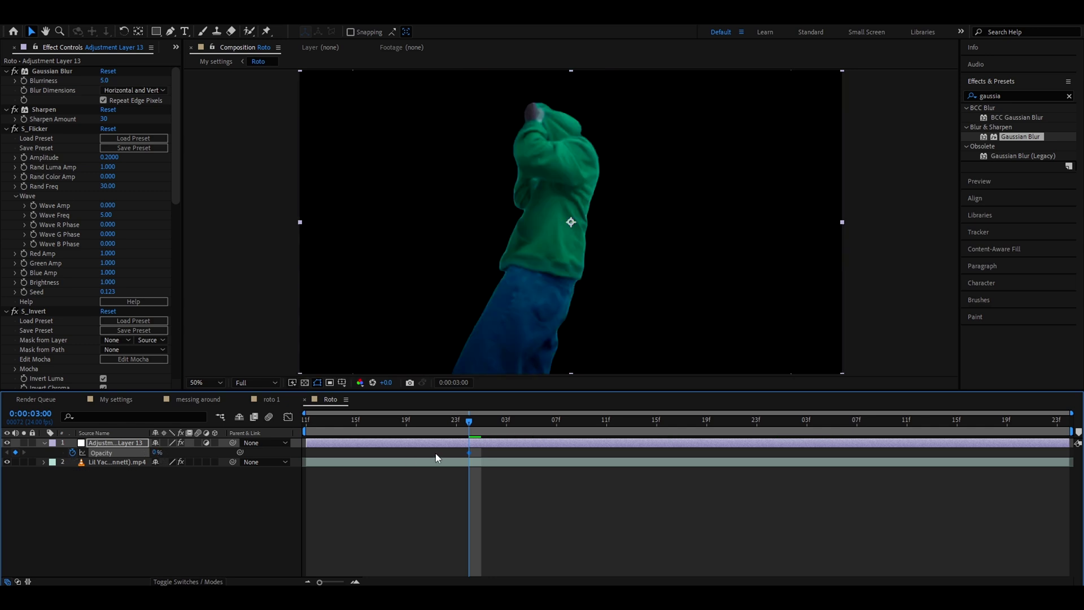
pyautogui.moveTo(469, 422); pyautogui.dragTo(595, 421)
pyautogui.moveTo(155, 454); pyautogui.dragTo(169, 455)
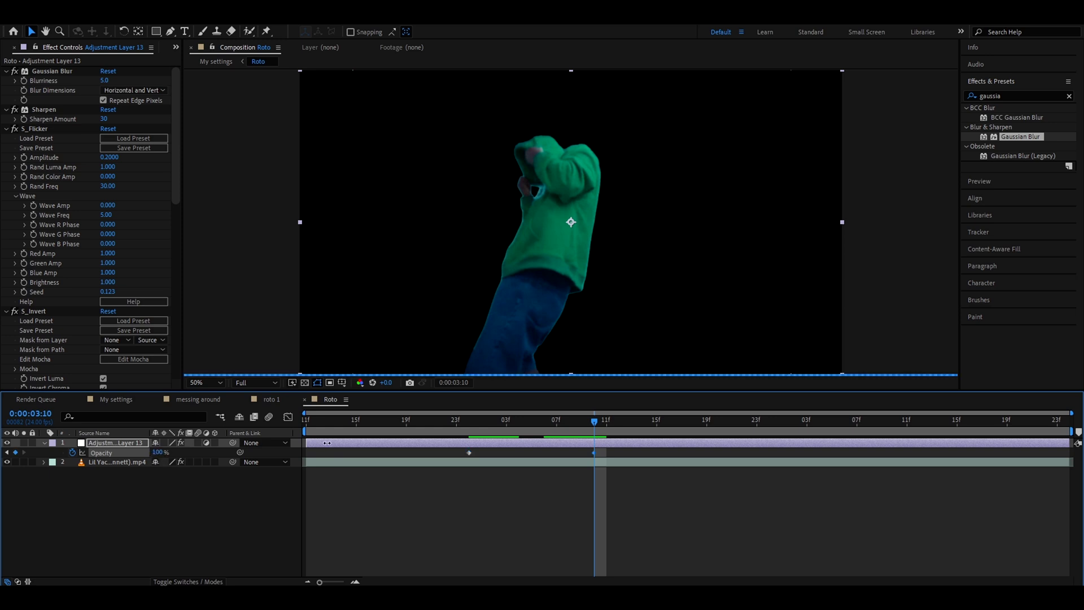
# Add a 100% opacity keyframe at about 0:00:03:20 and a 0% opacity keyframe at 0:00:04:13.
pyautogui.moveTo(655, 420); pyautogui.dragTo(938, 430)
pyautogui.click(16, 452)
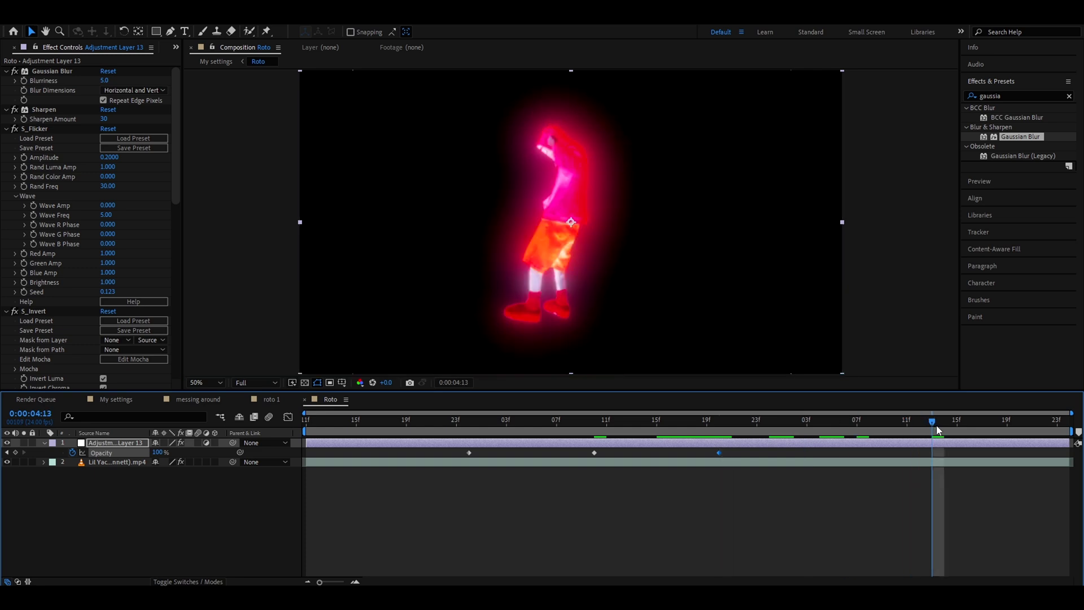
pyautogui.moveTo(161, 452); pyautogui.dragTo(23, 460)
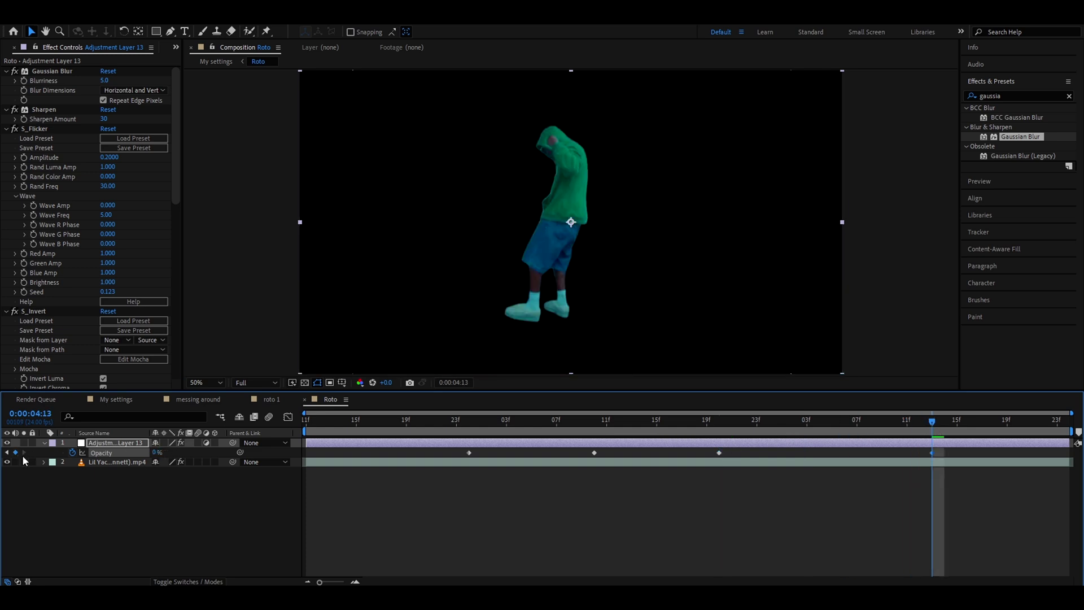
# Save all of the adjustment layer's effects as an animation preset named roto.
pyautogui.click(46, 70)
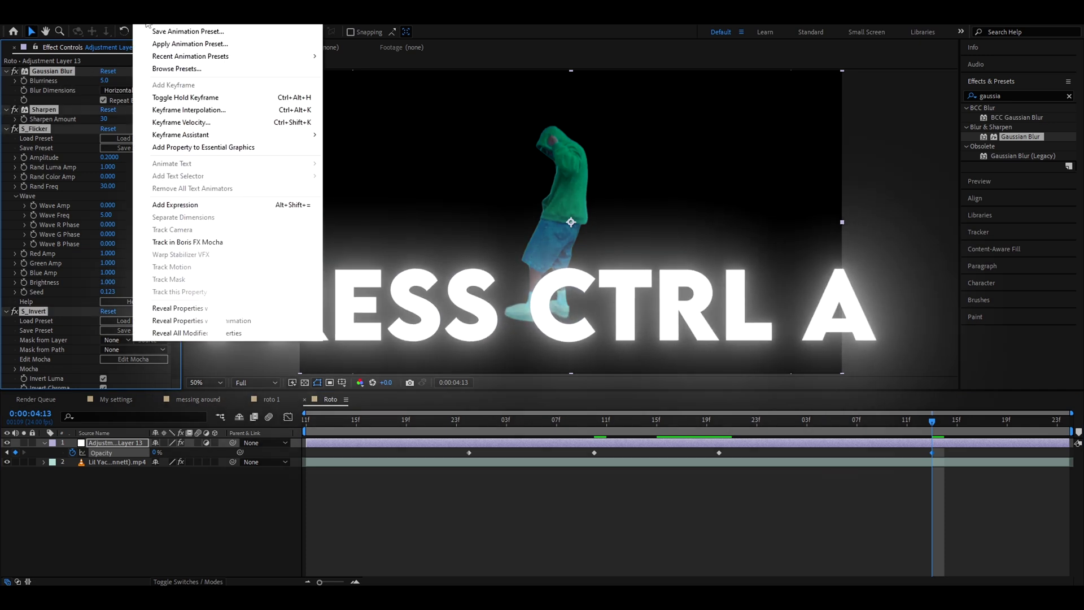
pyautogui.hotkey('ctrl', 'a')
pyautogui.write('rot')
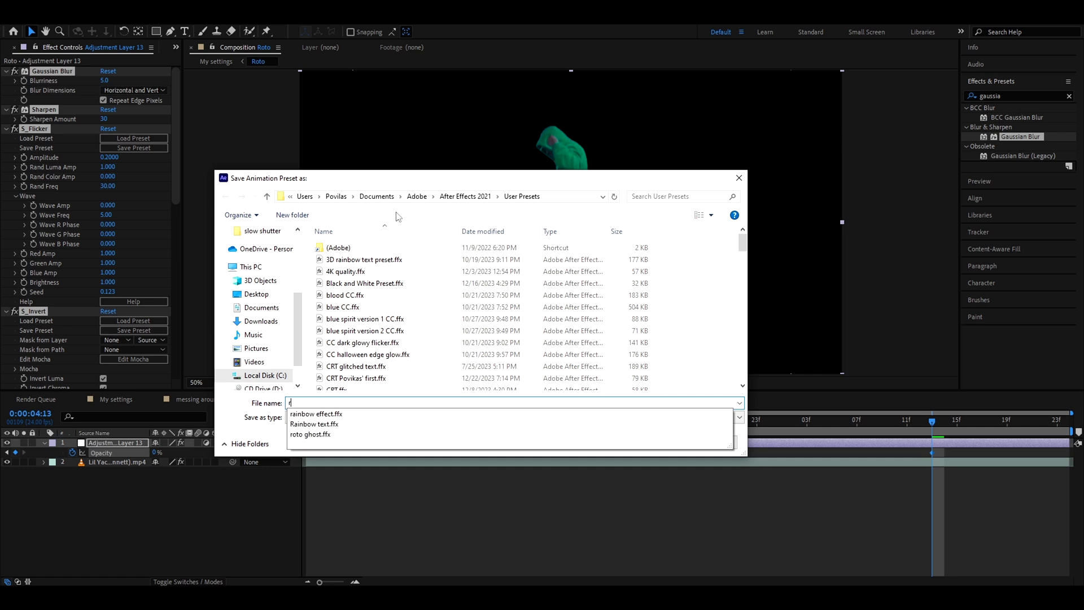
pyautogui.write('o')
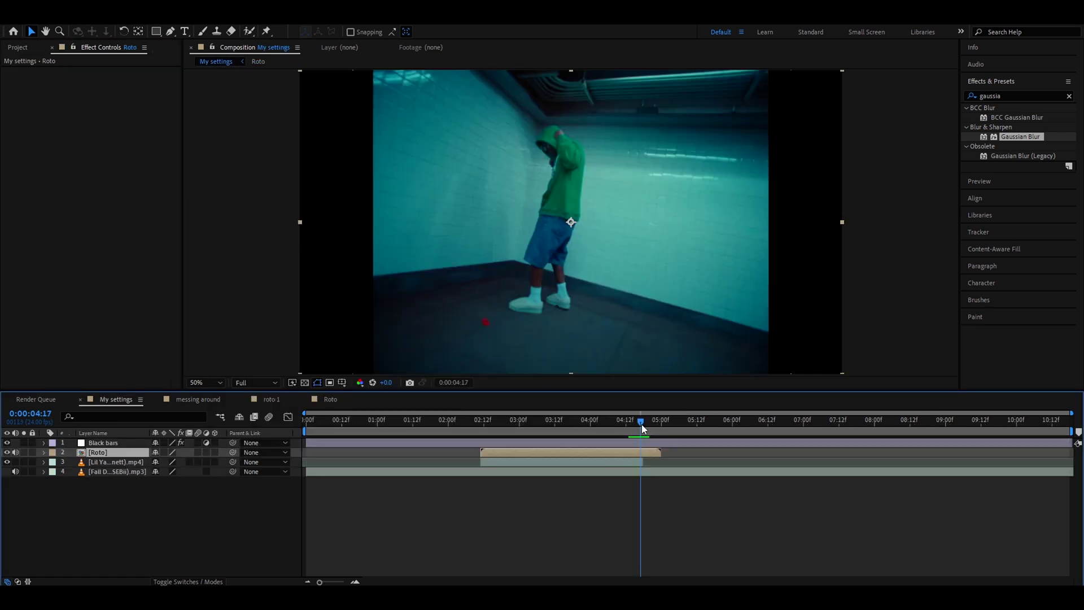
# Preview the Roto layer over the original clip and add a composition marker at 0:00:03:20 in My settings.
pyautogui.press('=')
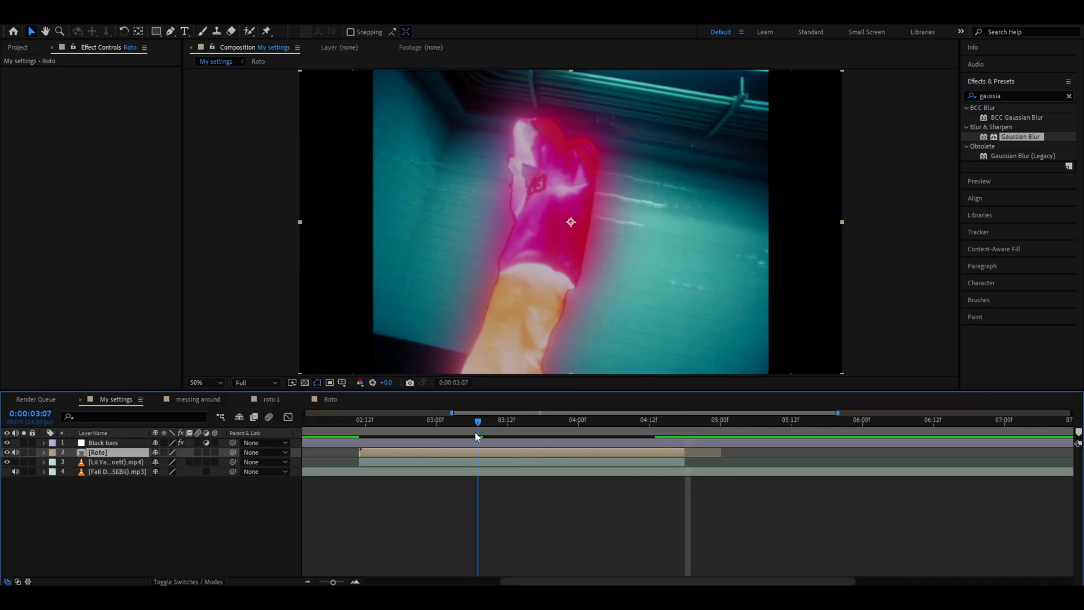
pyautogui.moveTo(475, 432); pyautogui.dragTo(556, 415)
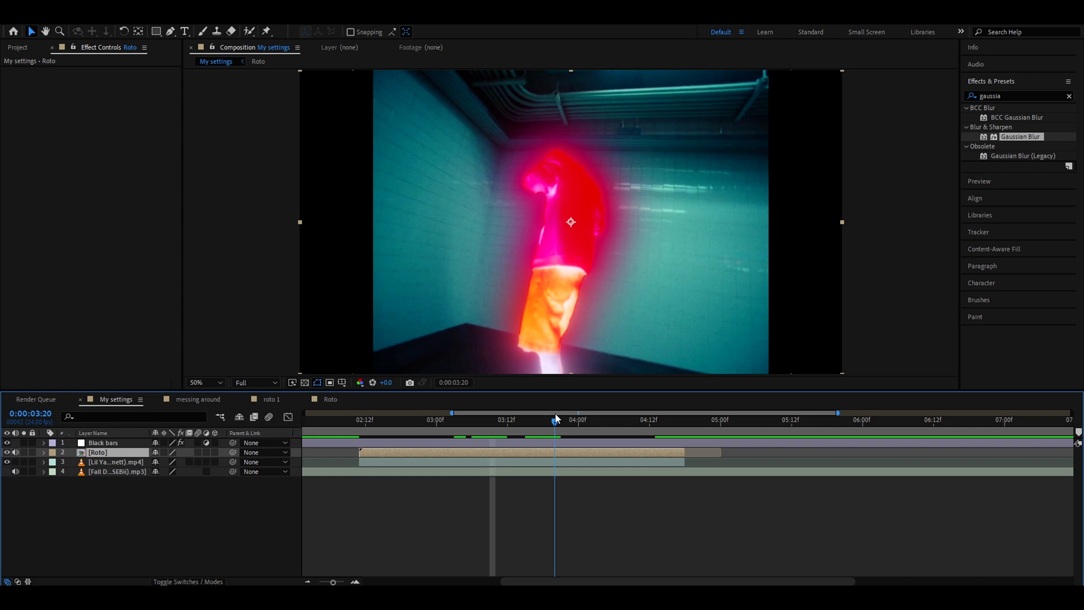
pyautogui.moveTo(1078, 433); pyautogui.dragTo(559, 435)
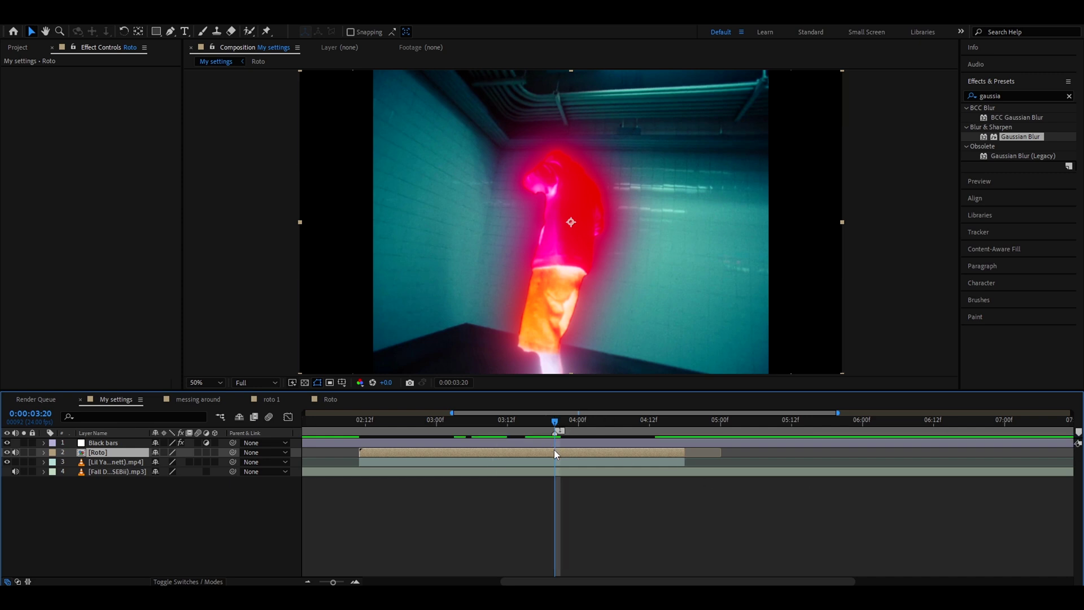
# Copy the rotobrushed clip from the Roto composition into My settings and align it with the original clip.
pyautogui.doubleClick(549, 455)
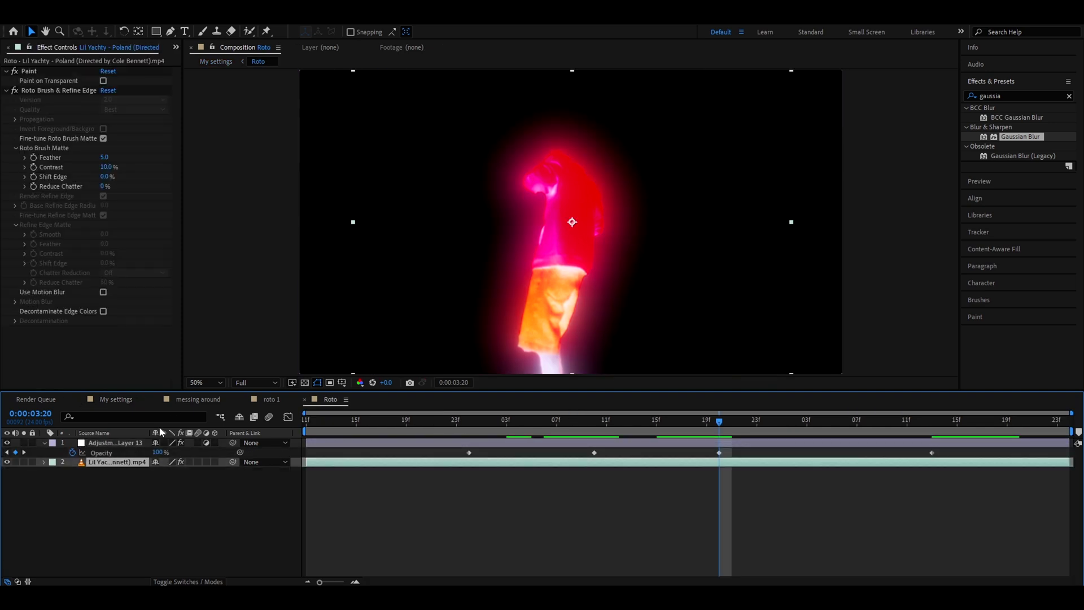
pyautogui.click(117, 399)
pyautogui.hotkey('ctrl', 'v')
pyautogui.moveTo(341, 453); pyautogui.dragTo(693, 458)
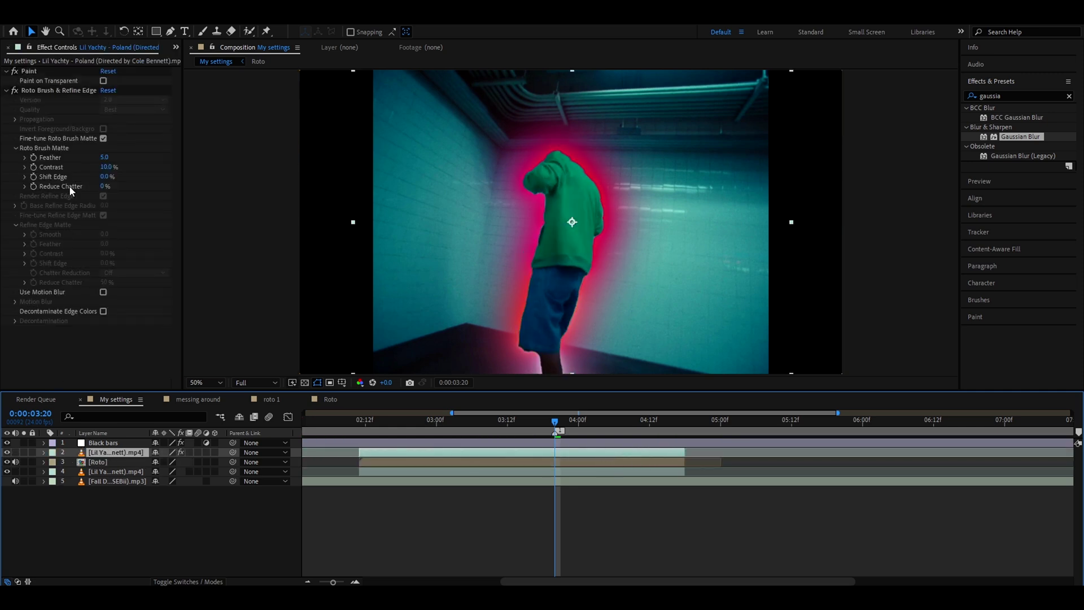
# Unfreeze the pasted clip's Roto Brush propagation and move the clip below the Roto layer.
pyautogui.doubleClick(476, 453)
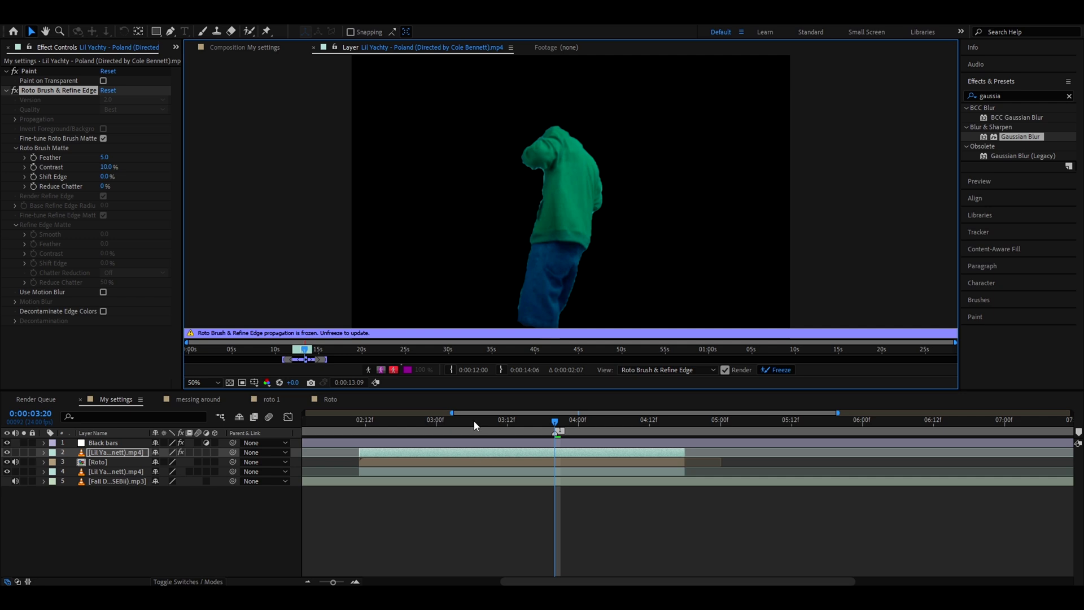
pyautogui.click(770, 370)
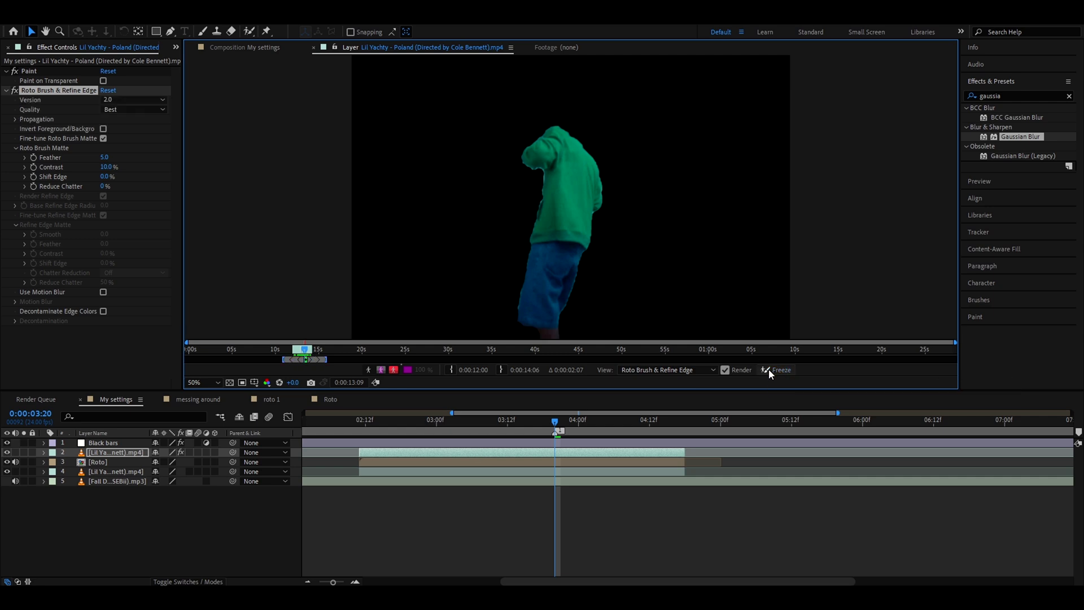
pyautogui.click(259, 48)
pyautogui.moveTo(99, 452); pyautogui.dragTo(105, 469)
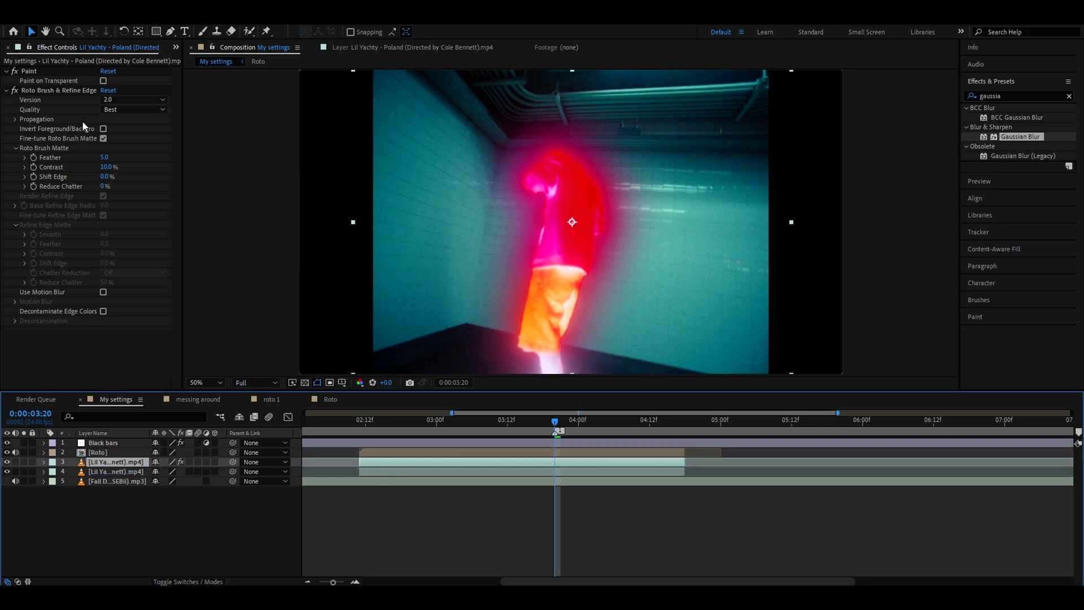
# Invert the Roto Brush foreground and background on the pasted clip and freeze its propagation.
pyautogui.click(103, 128)
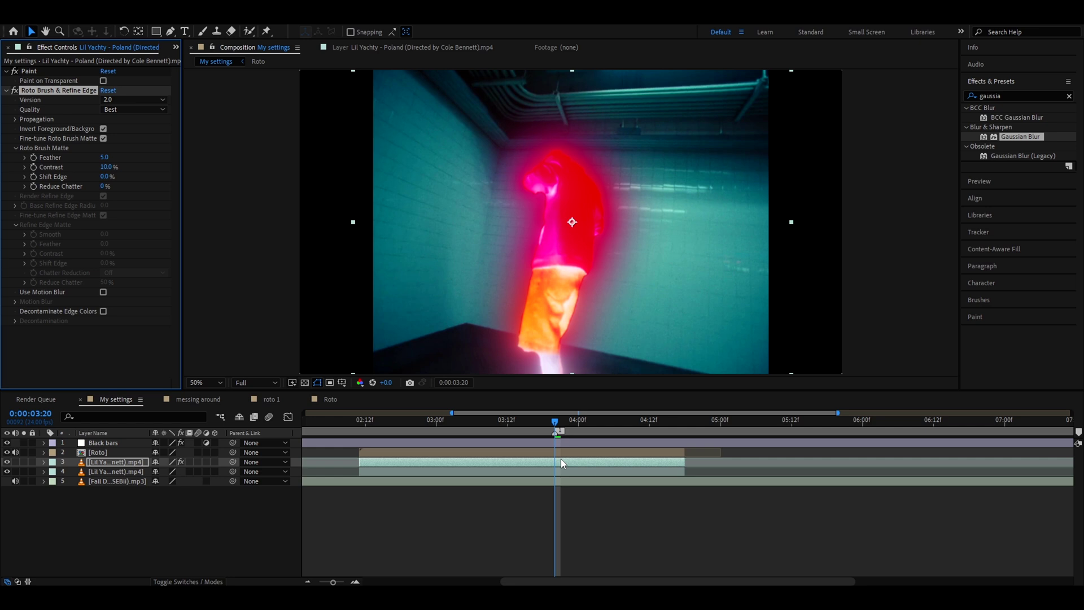
pyautogui.click(580, 464)
pyautogui.doubleClick(585, 460)
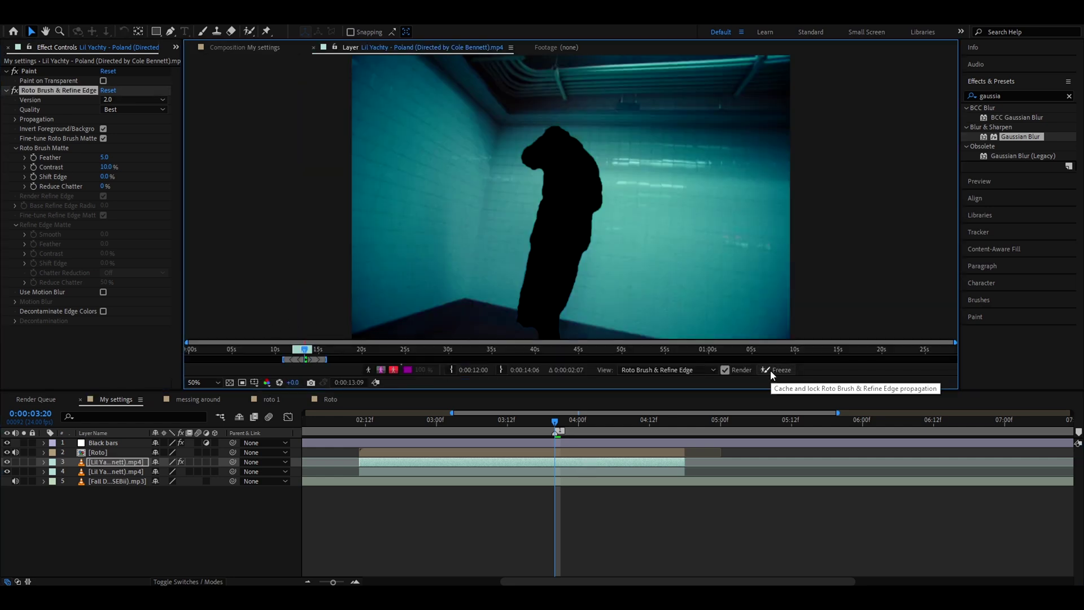
pyautogui.click(777, 370)
pyautogui.click(256, 47)
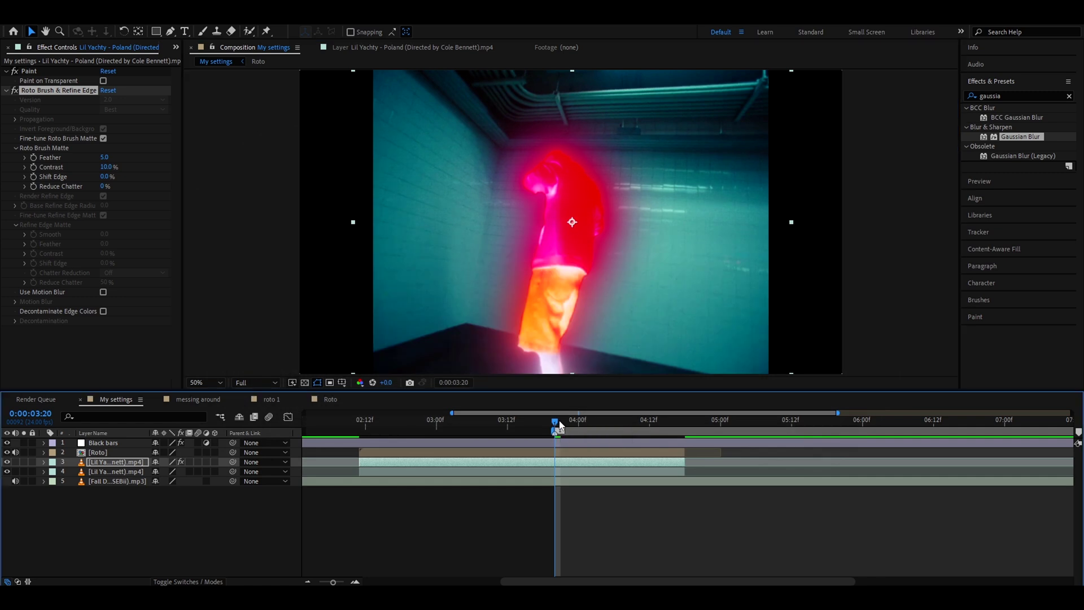
# Set the work area to run from 0:00:03:20 to the end of the clip.
pyautogui.press('b')
pyautogui.moveTo(555, 425)
pyautogui.mouseDown()
pyautogui.moveTo(685, 423)
pyautogui.moveTo(555, 428)
pyautogui.mouseUp()
pyautogui.press('n')
# Hide the Roto, Black bars and original clip layers so only the inverted rotobrush clip shows.
pyautogui.click(476, 452)
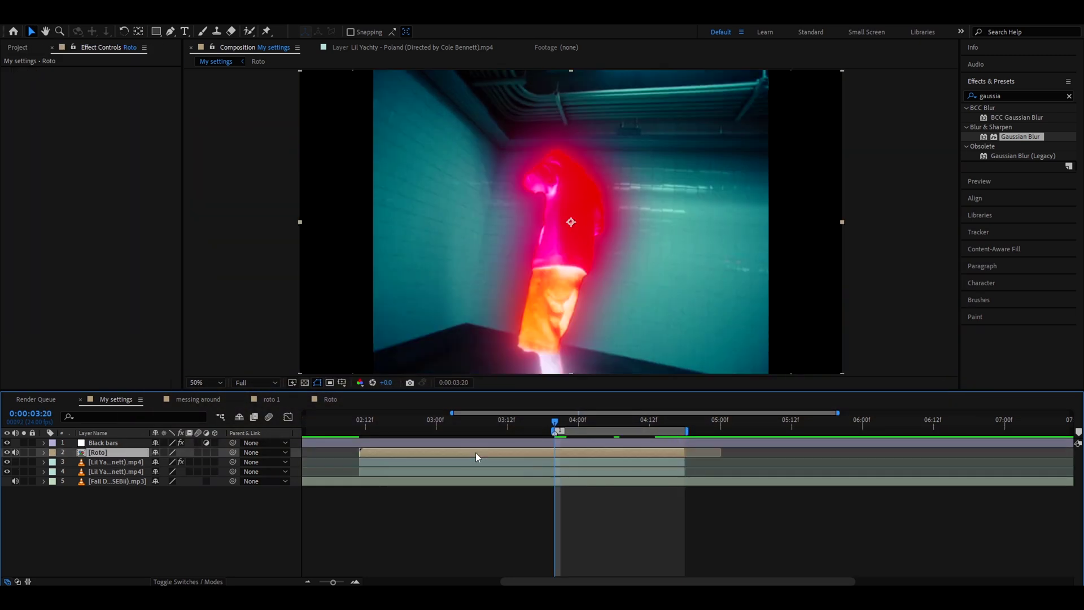
pyautogui.click(7, 452)
pyautogui.click(8, 443)
pyautogui.click(510, 463)
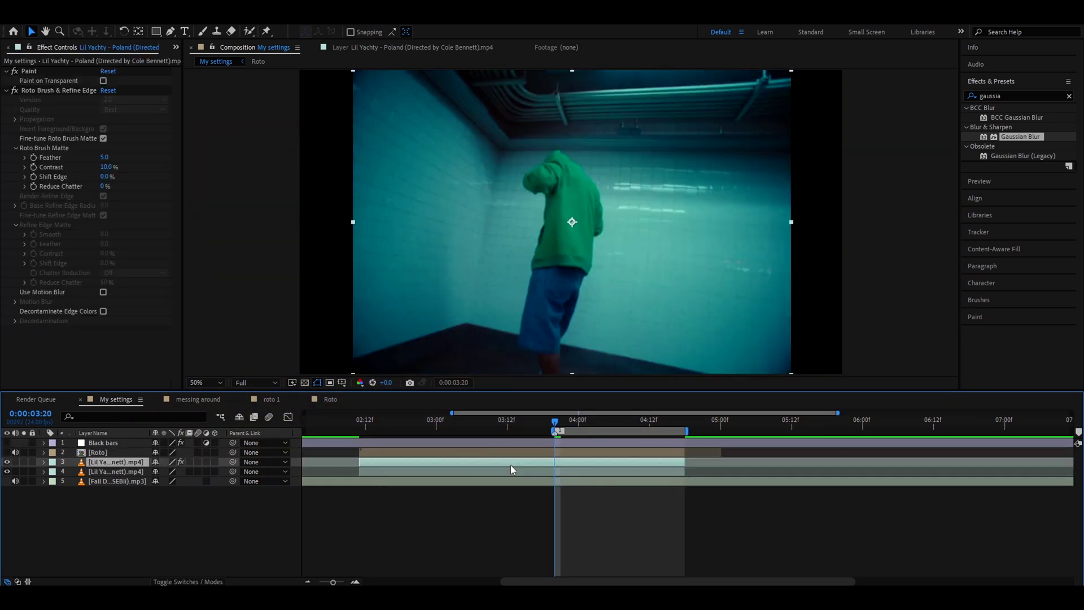
pyautogui.click(7, 472)
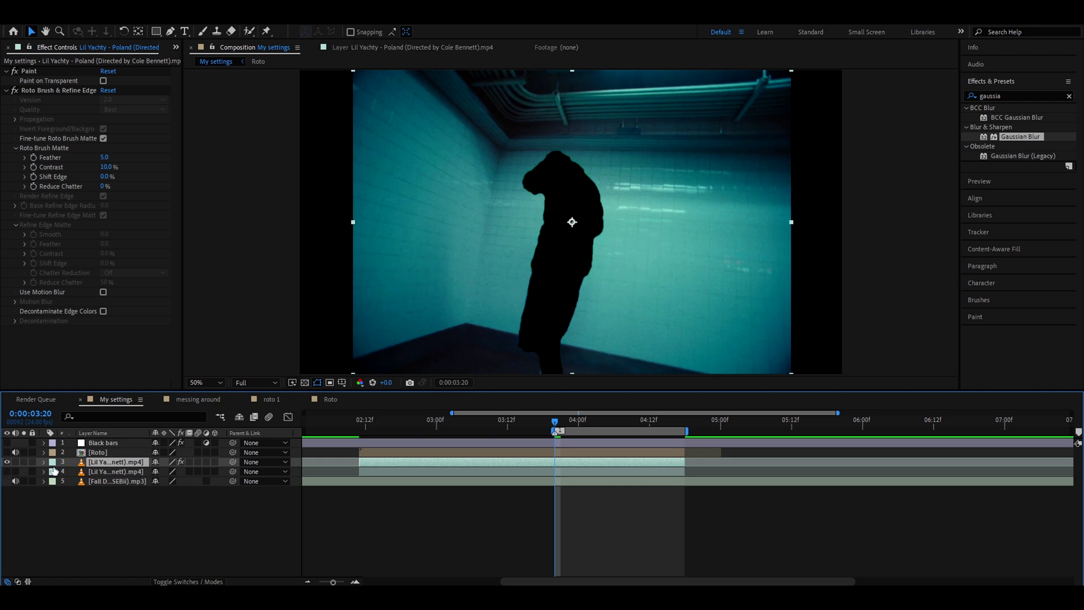
# Open the Content-Aware Fill settings for the inverted clip and preview the work area.
pyautogui.moveTo(555, 422)
pyautogui.mouseDown()
pyautogui.moveTo(605, 422)
pyautogui.moveTo(556, 433)
pyautogui.mouseUp()
pyautogui.click(995, 249)
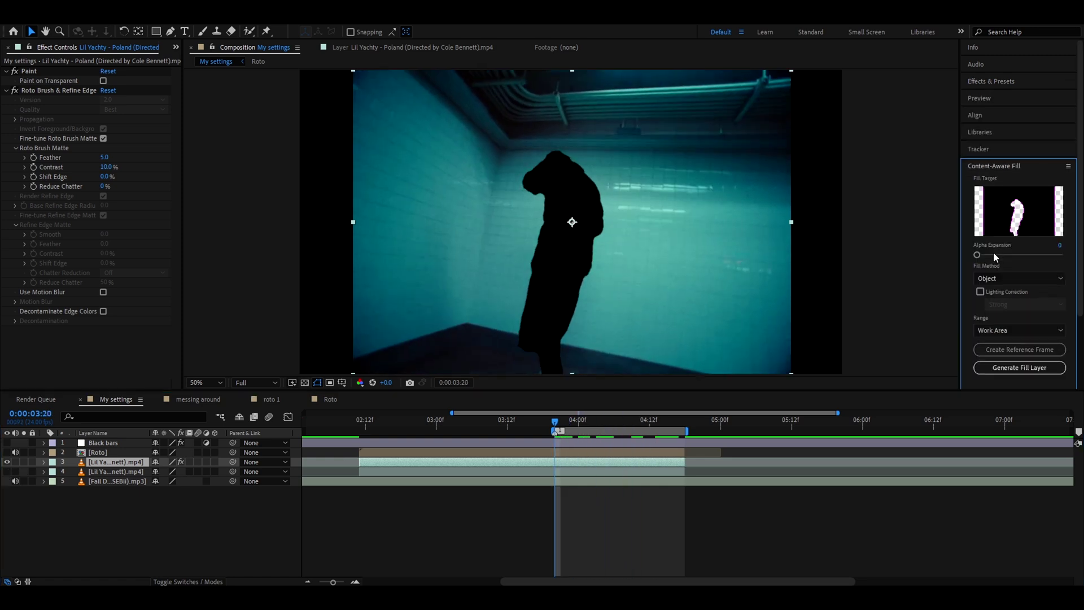
pyautogui.press('space')
pyautogui.press('space')
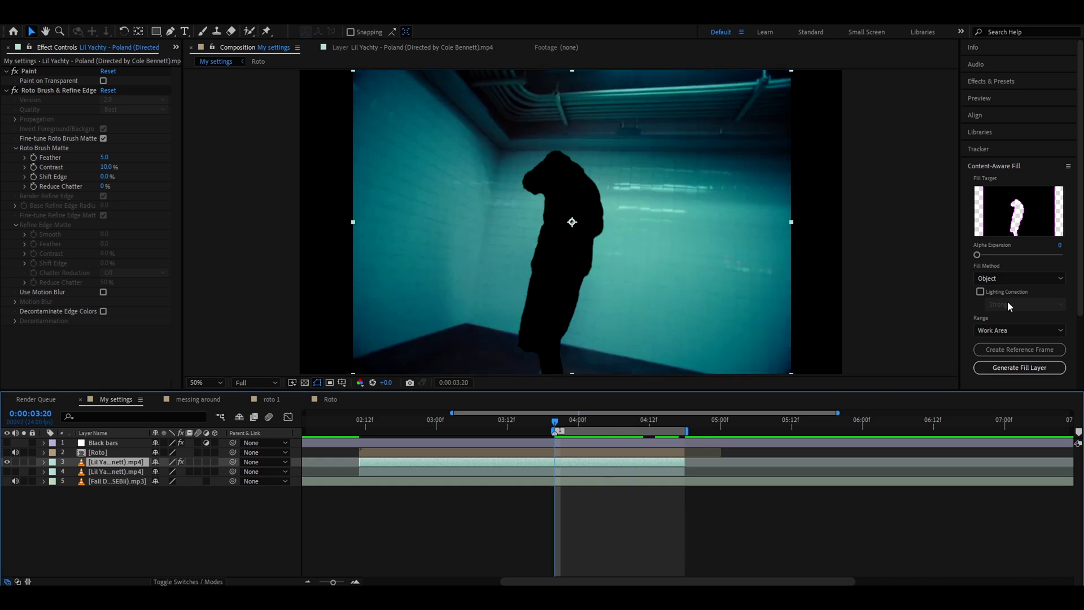
# Try an Alpha Expansion of 46 for the content-aware fill and scrub through the work area.
pyautogui.moveTo(977, 256); pyautogui.dragTo(1036, 257)
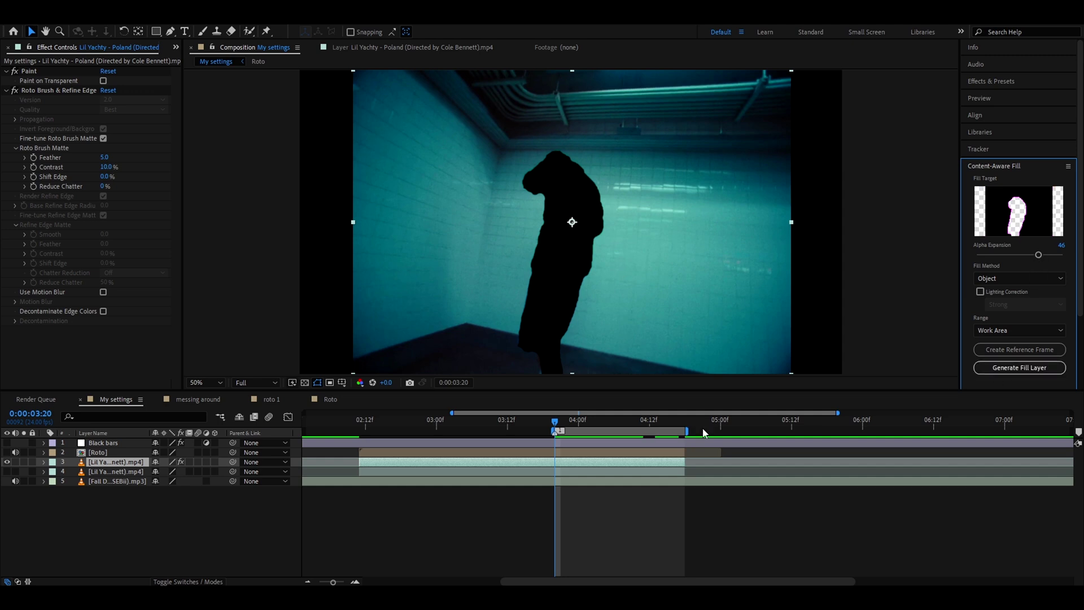
pyautogui.moveTo(570, 423); pyautogui.dragTo(653, 424)
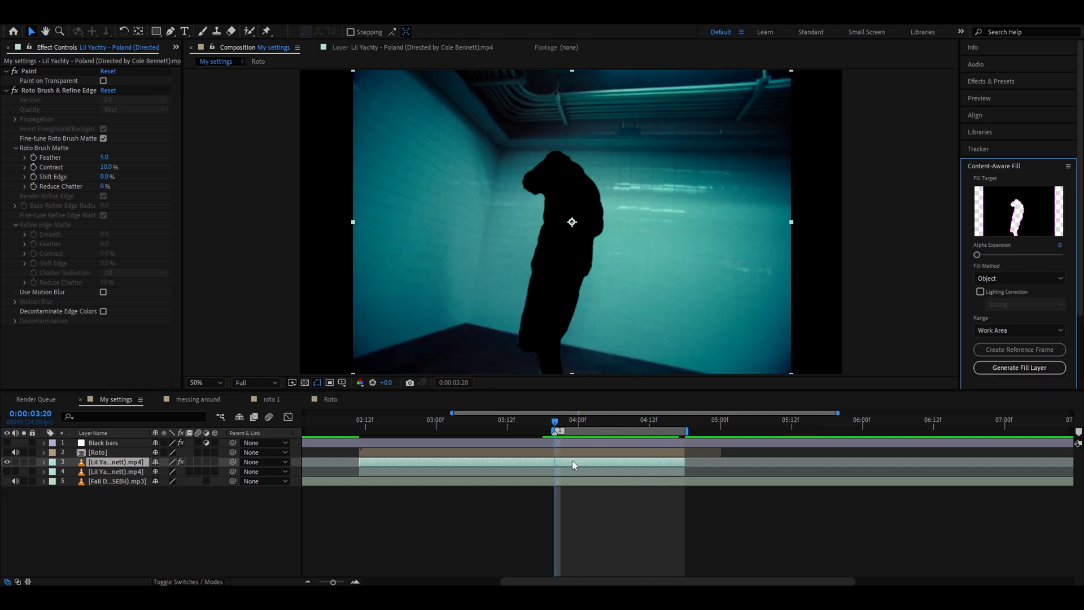
# Try to outline the dancer's cut-out on the inverted clip with a loose Pen tool mask.
pyautogui.click(571, 461)
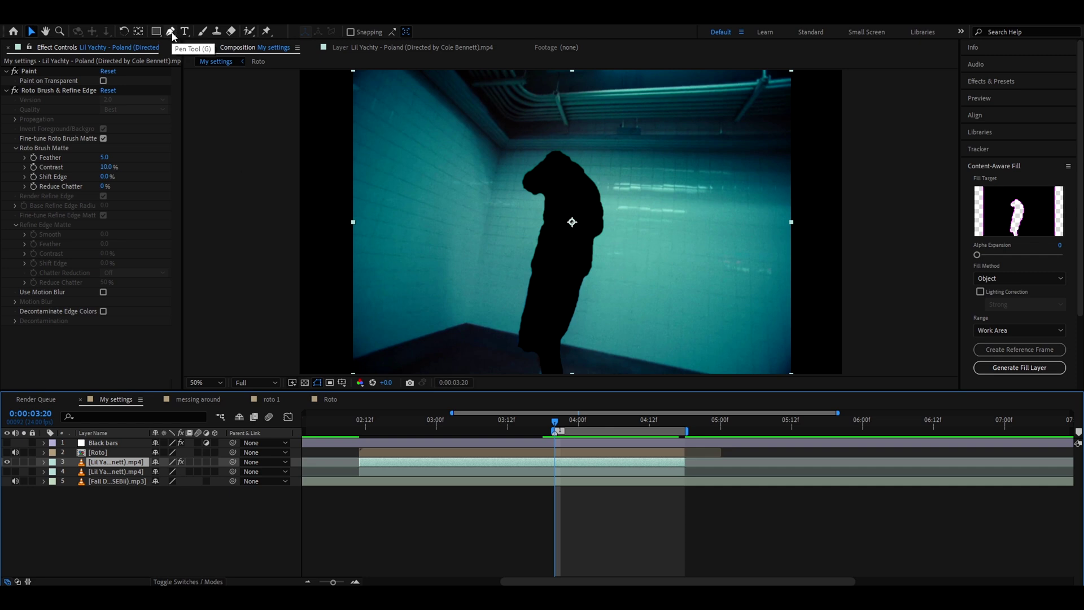
pyautogui.press('h')
pyautogui.moveTo(561, 347); pyautogui.dragTo(542, 296)
pyautogui.scroll(2, 543, 296)
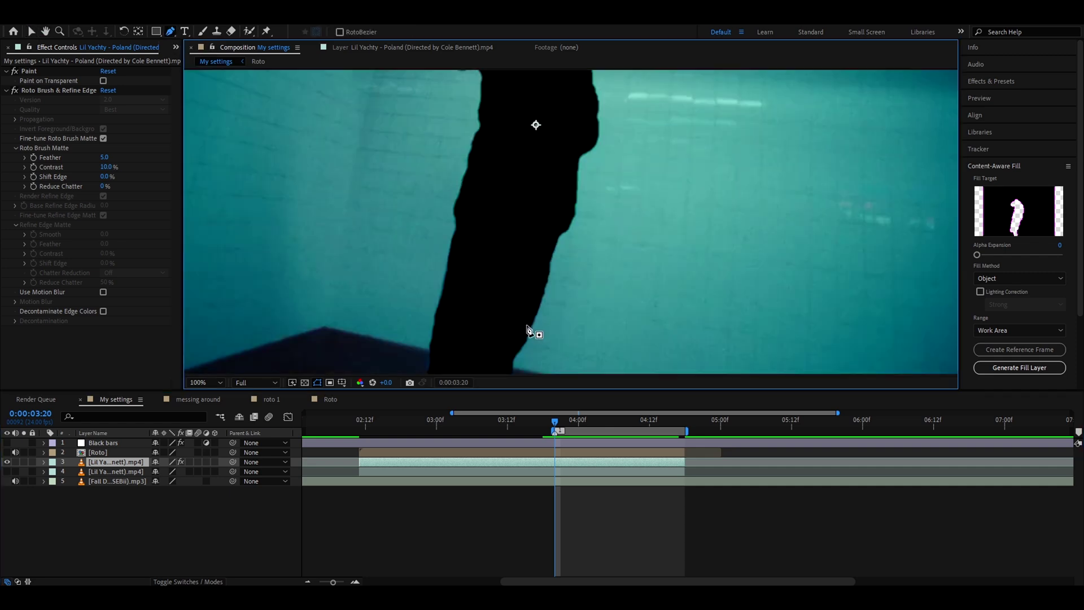
pyautogui.press('g')
pyautogui.click(476, 296)
pyautogui.click(551, 234)
pyautogui.click(602, 139)
pyautogui.press('space')
pyautogui.moveTo(613, 133); pyautogui.dragTo(558, 338)
pyautogui.click(519, 123)
pyautogui.click(456, 128)
pyautogui.click(422, 153)
pyautogui.click(398, 244)
pyautogui.click(440, 249)
pyautogui.click(430, 301)
pyautogui.moveTo(429, 303); pyautogui.dragTo(510, 92)
pyautogui.click(503, 194)
pyautogui.click(489, 269)
pyautogui.moveTo(489, 318); pyautogui.dragTo(494, 224)
pyautogui.click(492, 234)
pyautogui.click(533, 284)
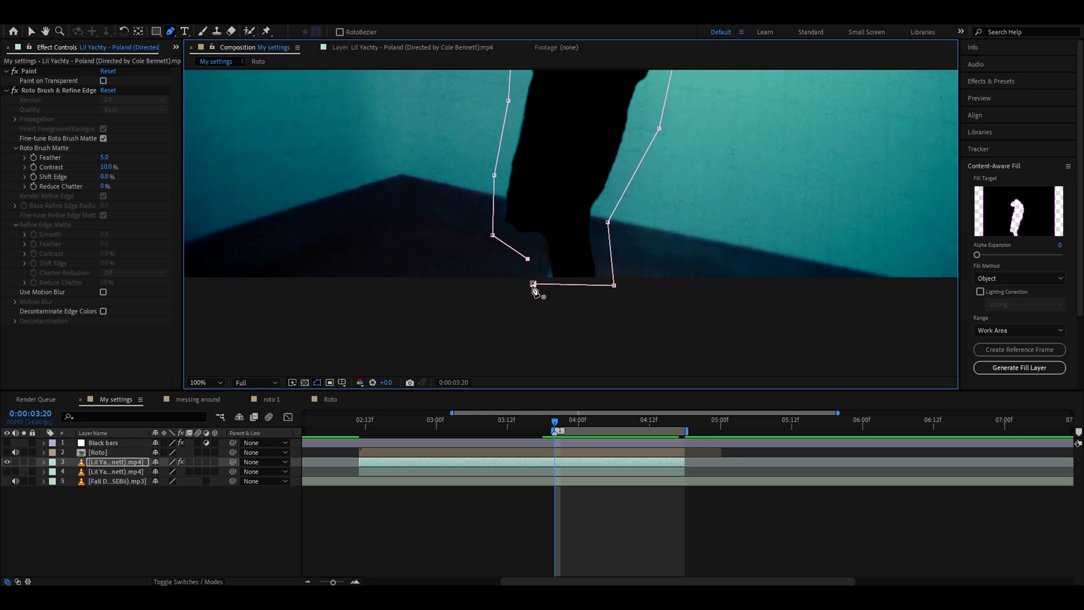
pyautogui.scroll(-2, 559, 225)
pyautogui.click(561, 422)
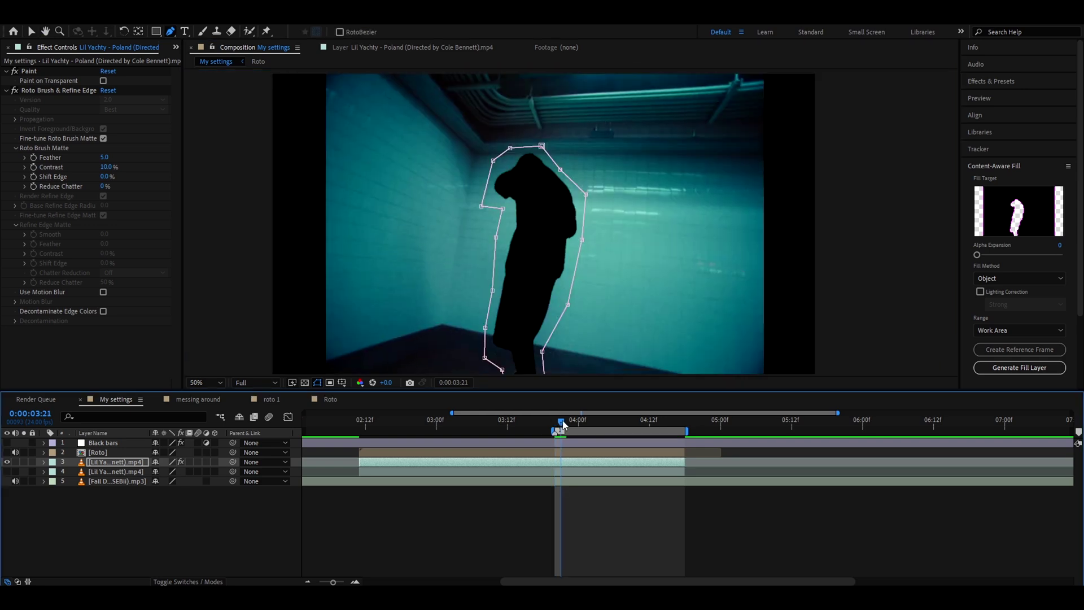
pyautogui.moveTo(542, 344); pyautogui.dragTo(513, 297)
pyautogui.press('pageup')
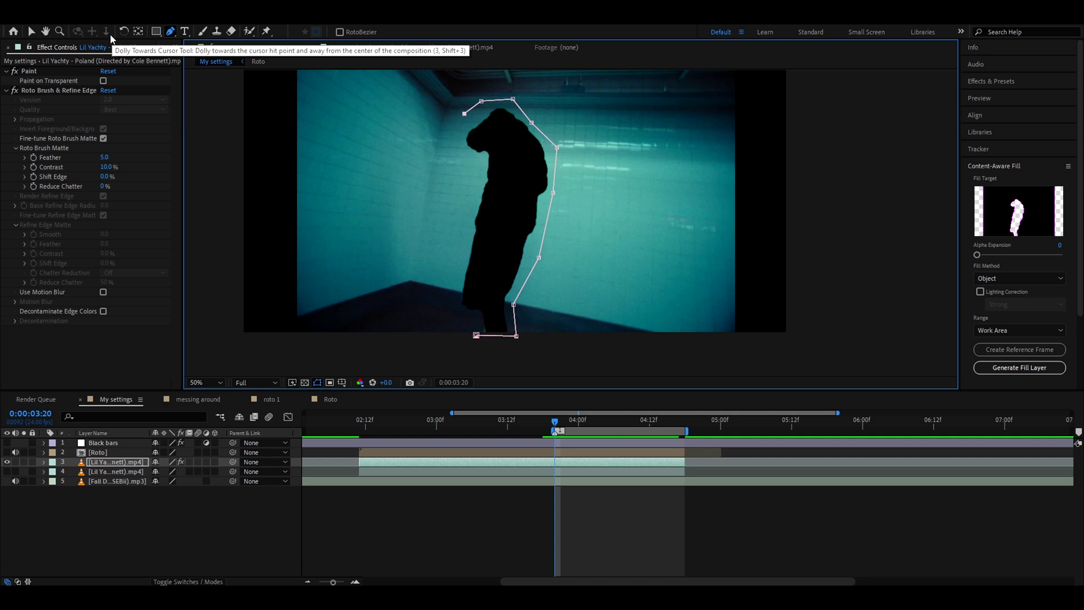
# Undo the mask drawn around the cut-out and return to the Selection tool.
pyautogui.hotkey('ctrl', 'z')
pyautogui.hotkey('ctrl', 'z')
pyautogui.hotkey('ctrl', 'z')
pyautogui.hotkey('ctrl', 'z')
pyautogui.press('v')
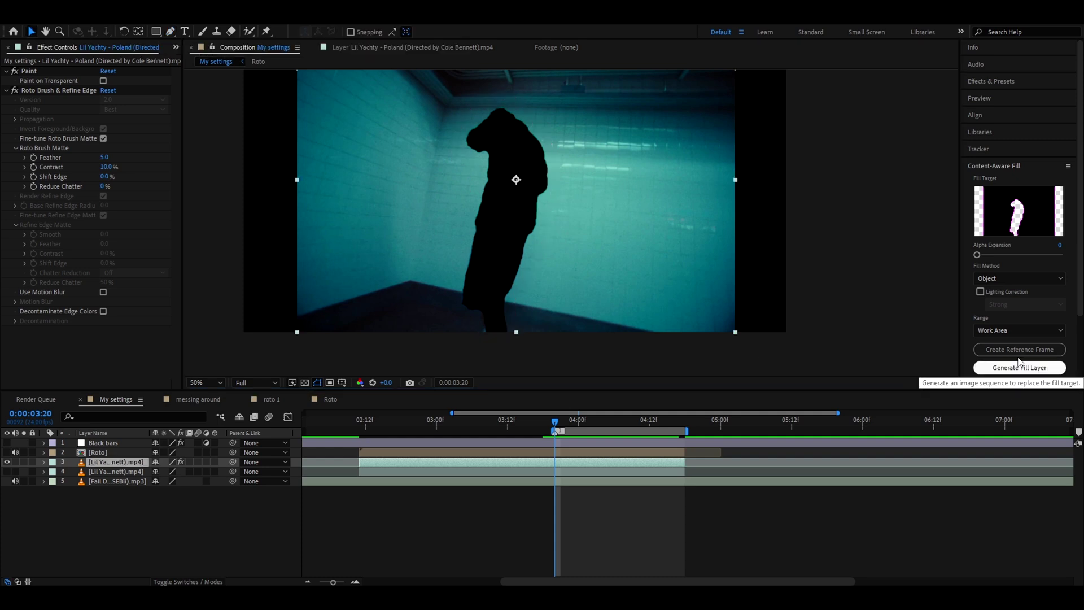
# Set the fill's Alpha Expansion to 50 and generate an Object fill layer for the work area.
pyautogui.moveTo(977, 254); pyautogui.dragTo(1043, 267)
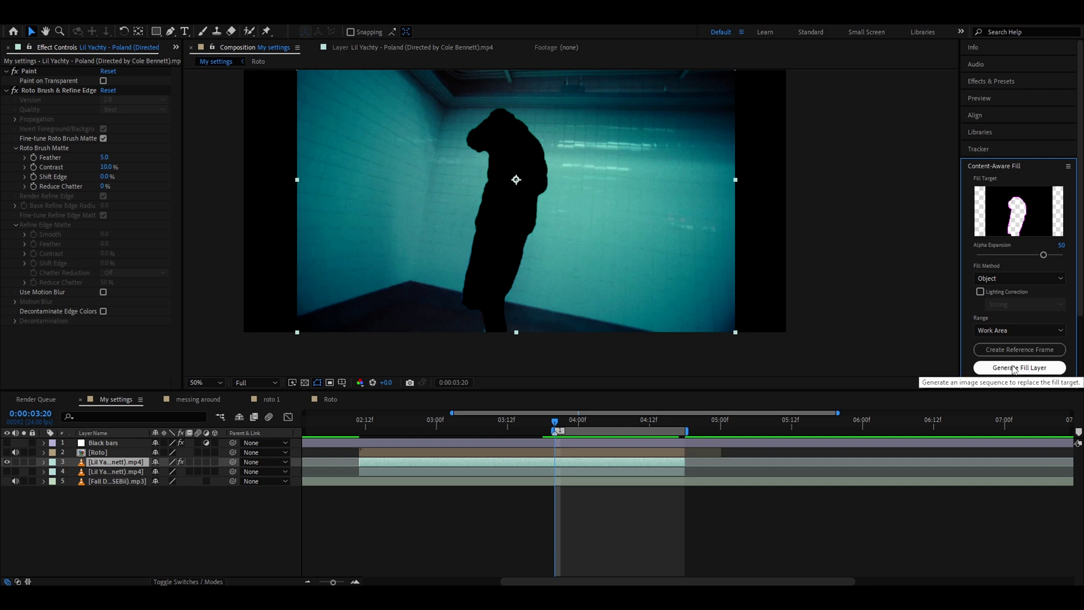
pyautogui.click(1014, 368)
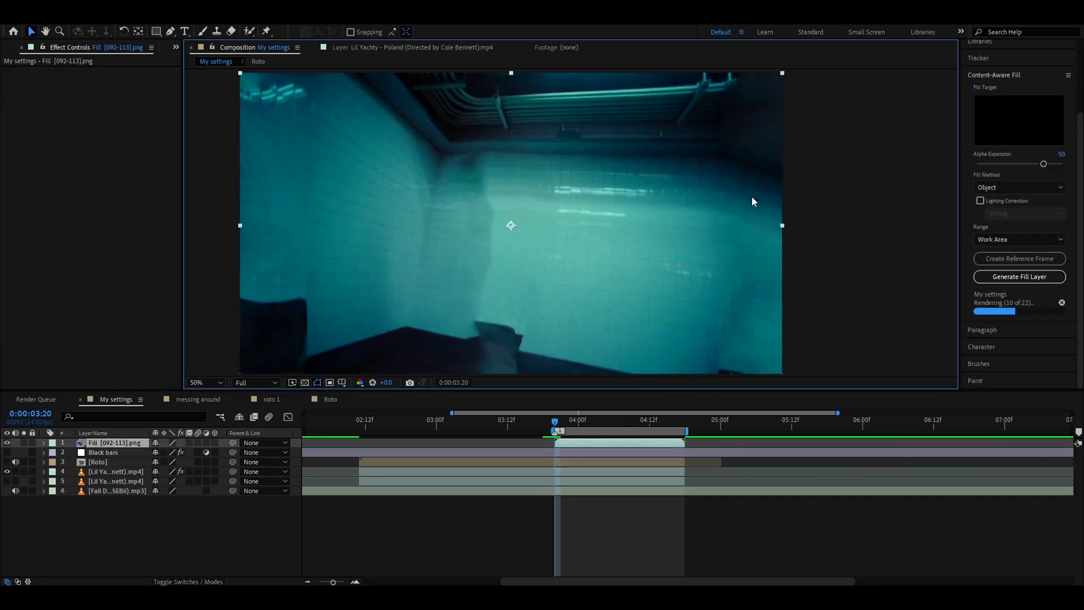
# Move the generated fill layer below Roto, show the Black bars layer and check the fill at 0:00:04:04.
pyautogui.moveTo(101, 445); pyautogui.dragTo(99, 469)
pyautogui.click(101, 443)
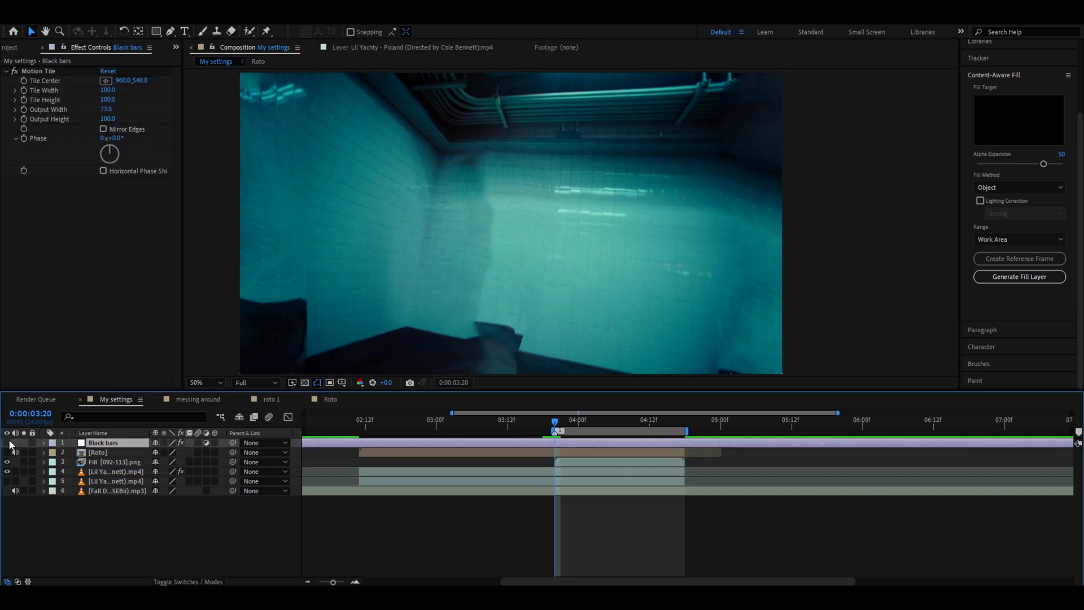
pyautogui.click(8, 442)
pyautogui.moveTo(557, 435); pyautogui.dragTo(603, 437)
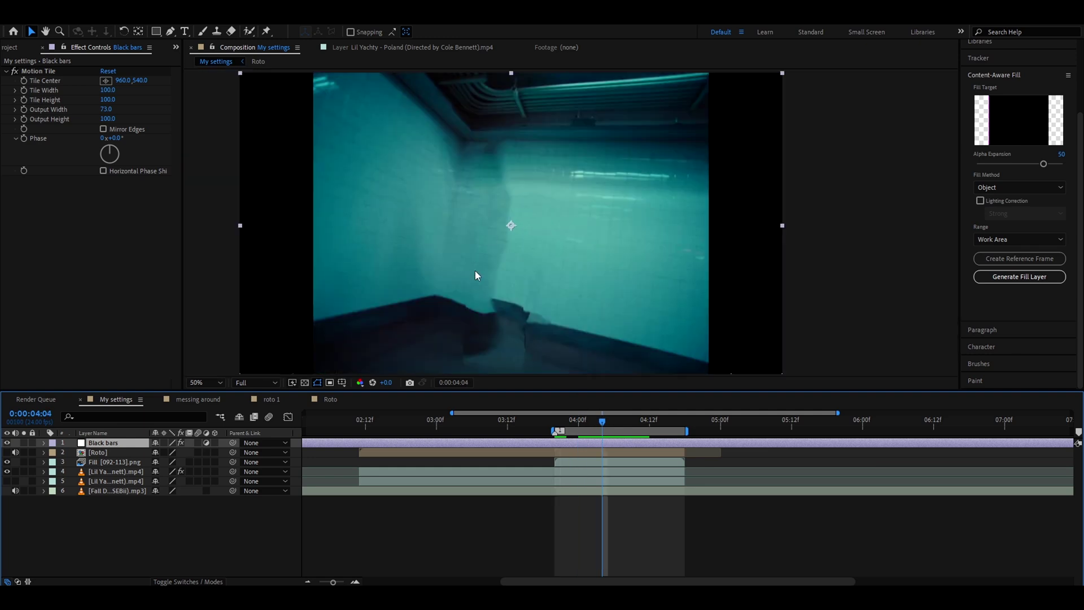
# Show the Roto layer, extend the work area back to the composition's start and check the frames around 0:00:03:20.
pyautogui.click(564, 463)
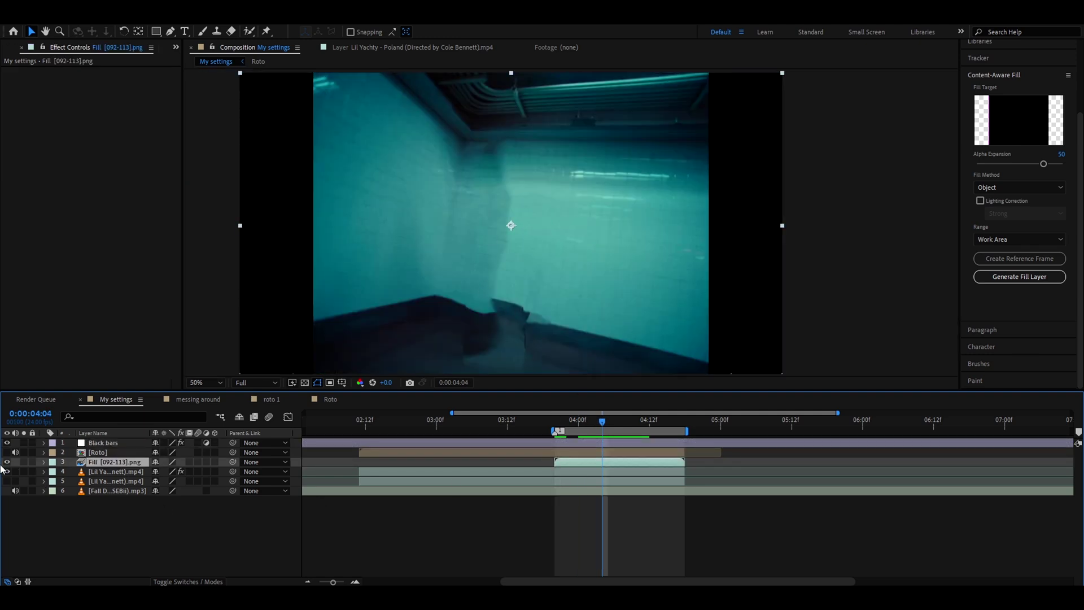
pyautogui.click(8, 452)
pyautogui.moveTo(606, 421); pyautogui.dragTo(203, 436)
pyautogui.press('-')
pyautogui.press('b')
pyautogui.moveTo(307, 421); pyautogui.dragTo(578, 429)
pyautogui.click(571, 452)
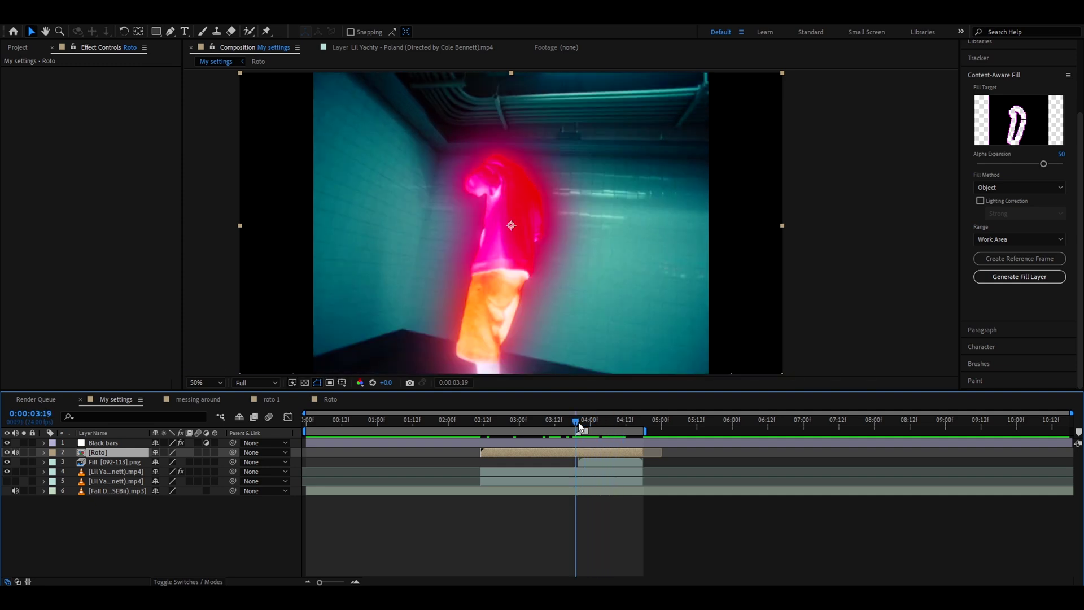
pyautogui.click(578, 420)
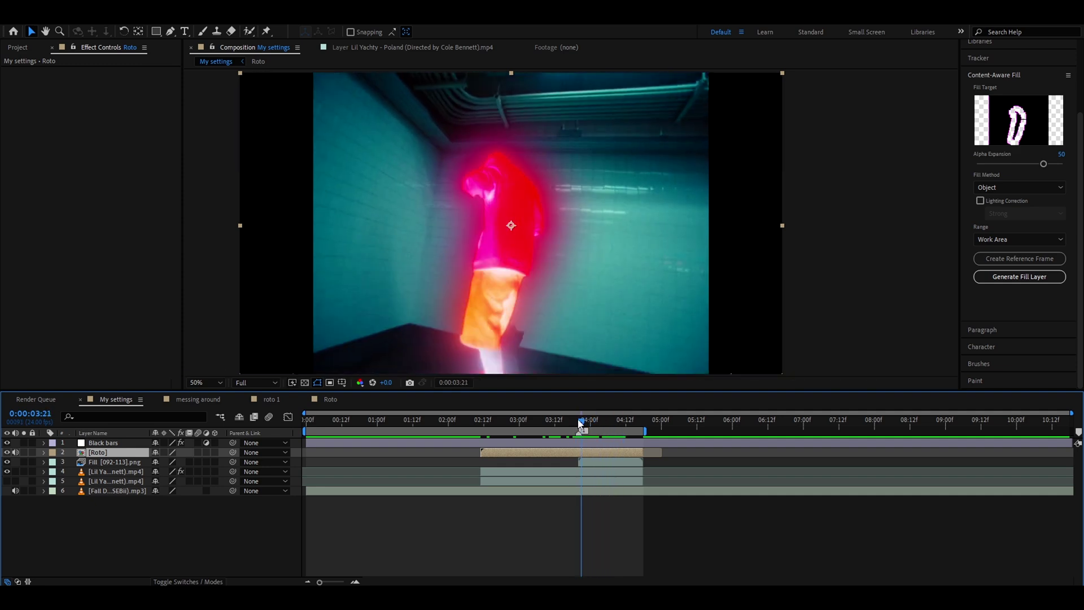
# Copy the rotobrushed clip from the Roto composition into My settings again, start it at 0:00:03:20 and place it below Roto.
pyautogui.doubleClick(601, 452)
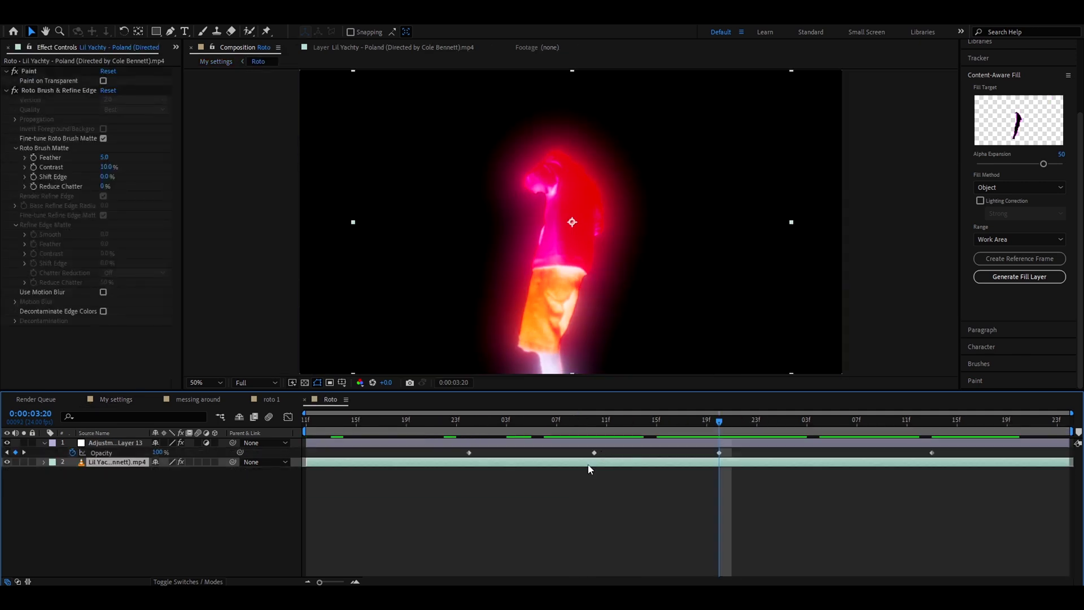
pyautogui.click(133, 400)
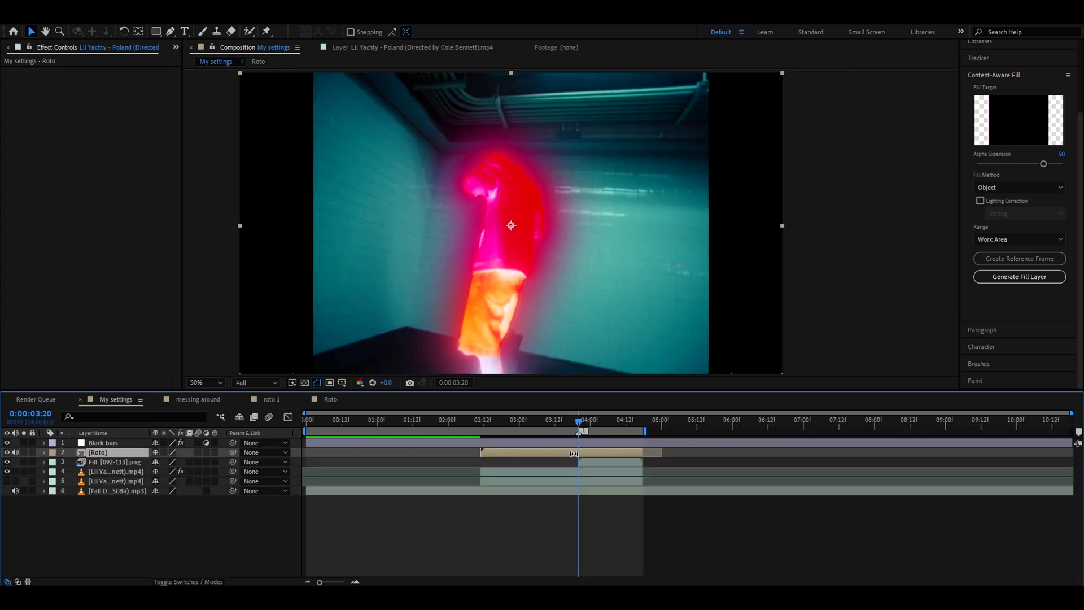
pyautogui.click(389, 452)
pyautogui.moveTo(388, 452); pyautogui.dragTo(579, 430)
pyautogui.scroll(1, 578, 458)
pyautogui.hotkey('ctrl', 'shift', 'd')
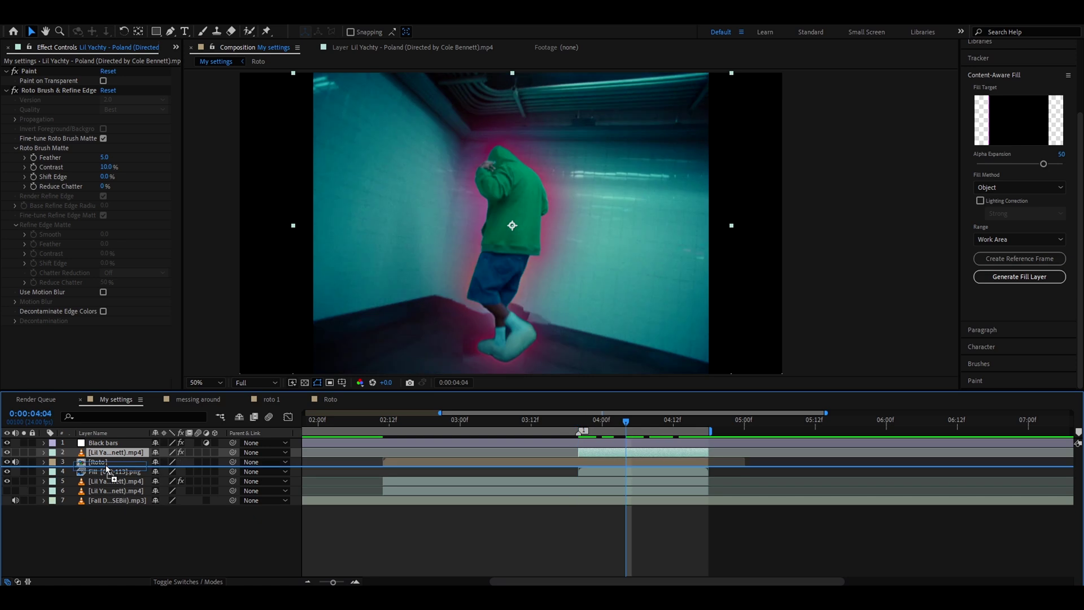
pyautogui.moveTo(106, 469); pyautogui.dragTo(107, 468)
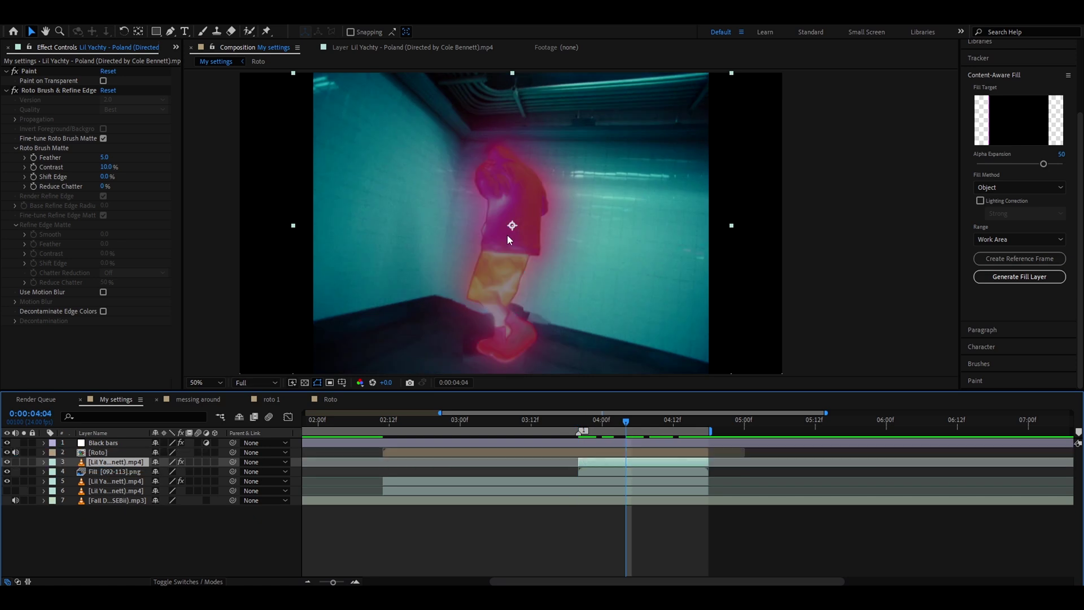
# Pre-compose the rotobrushed clip starting at 0:00:03:20 into a new composition named Echo, moving all attributes, and check the result.
pyautogui.click(579, 430)
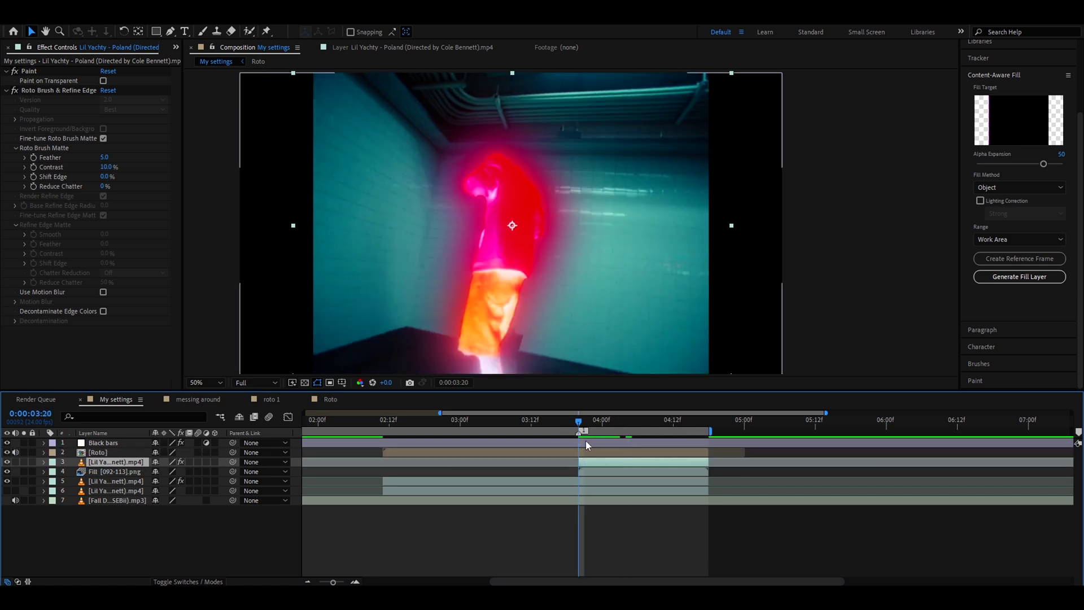
pyautogui.rightClick(591, 466)
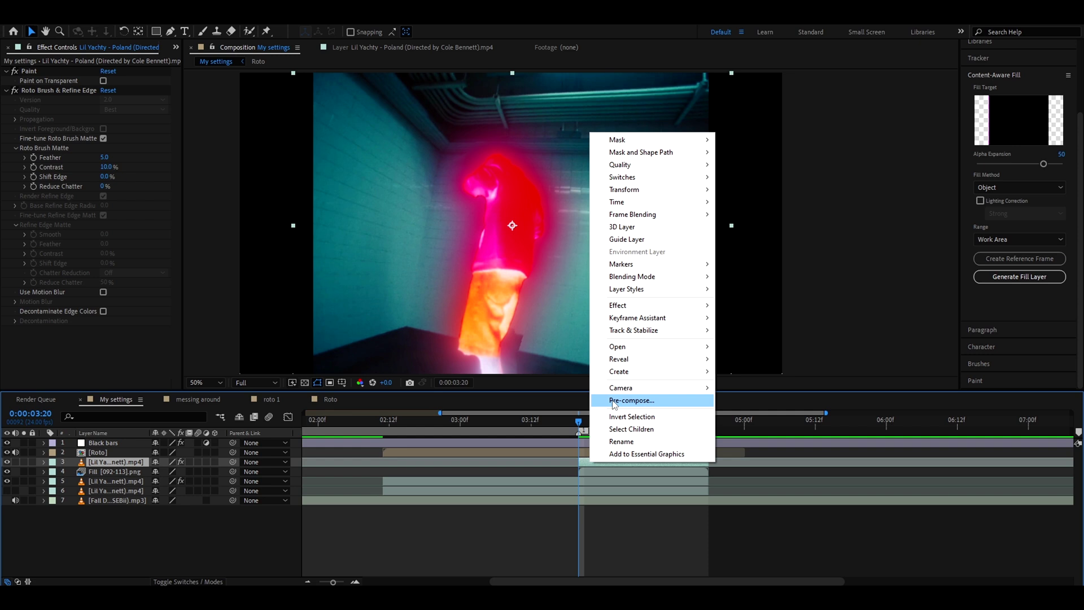
pyautogui.click(632, 400)
pyautogui.write('Echo')
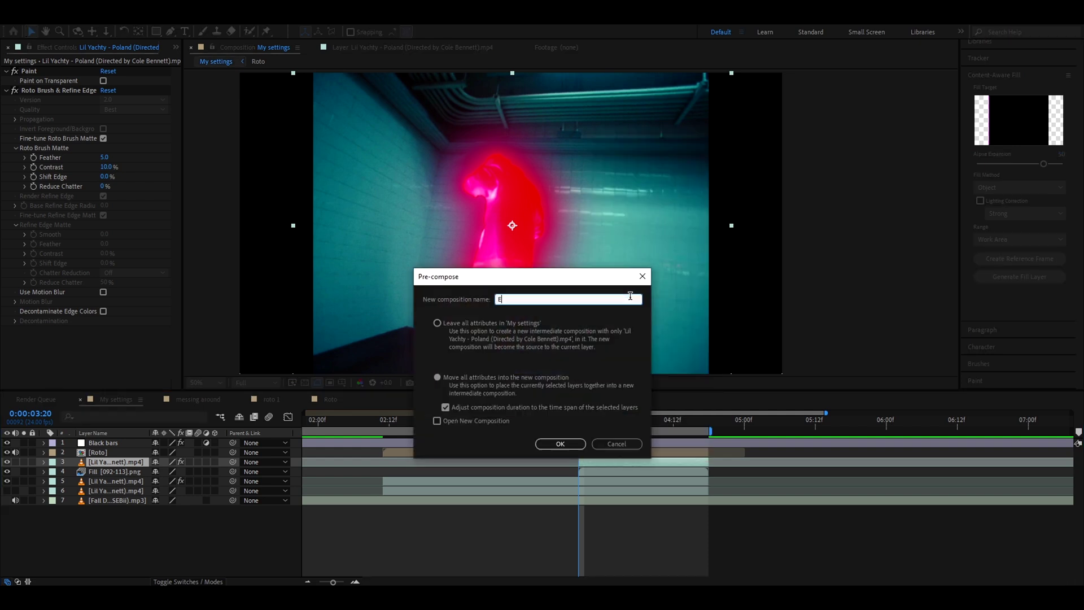
pyautogui.press('Return')
pyautogui.press('space')
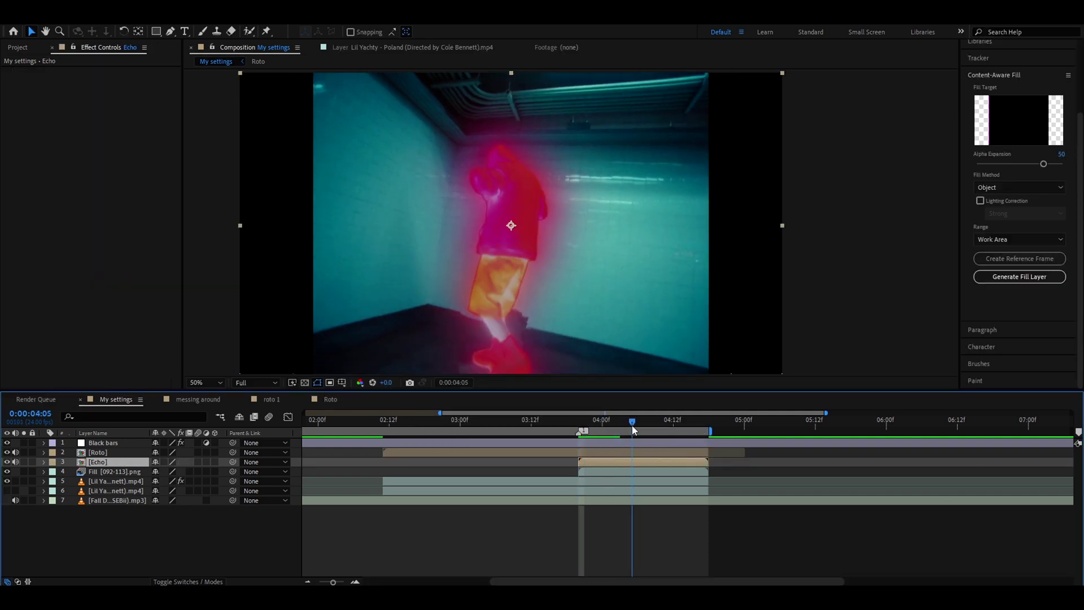
pyautogui.press('space')
# Apply Gaussian Blur with Blurriness 30 and Repeat Edge Pixels to the Echo layer, and add the Echo effect.
pyautogui.moveTo(1020, 136); pyautogui.dragTo(587, 462)
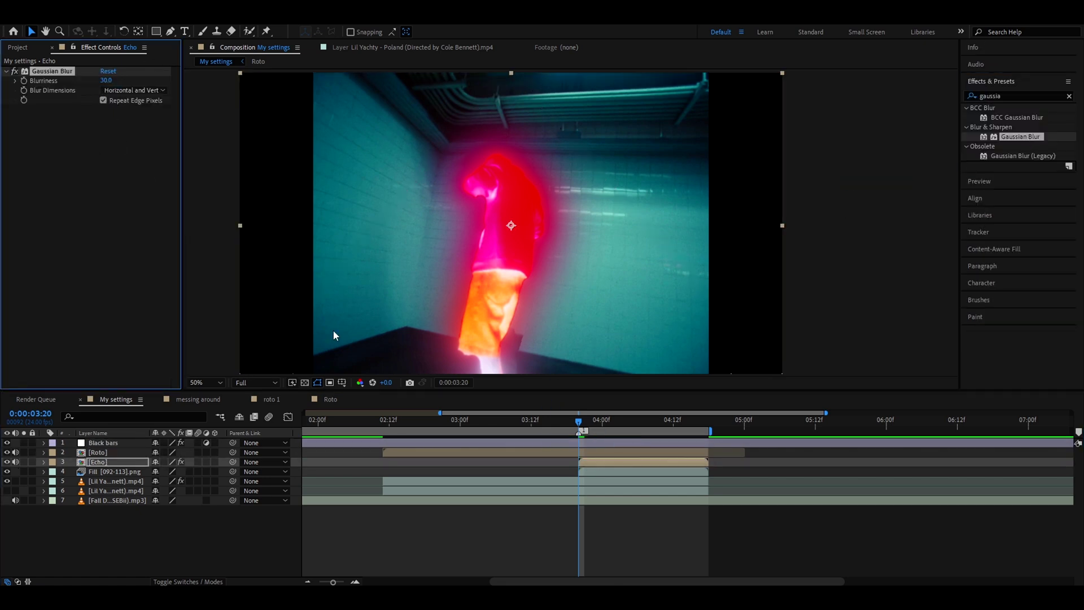
pyautogui.hotkey('ctrl', '5')
pyautogui.write('echo')
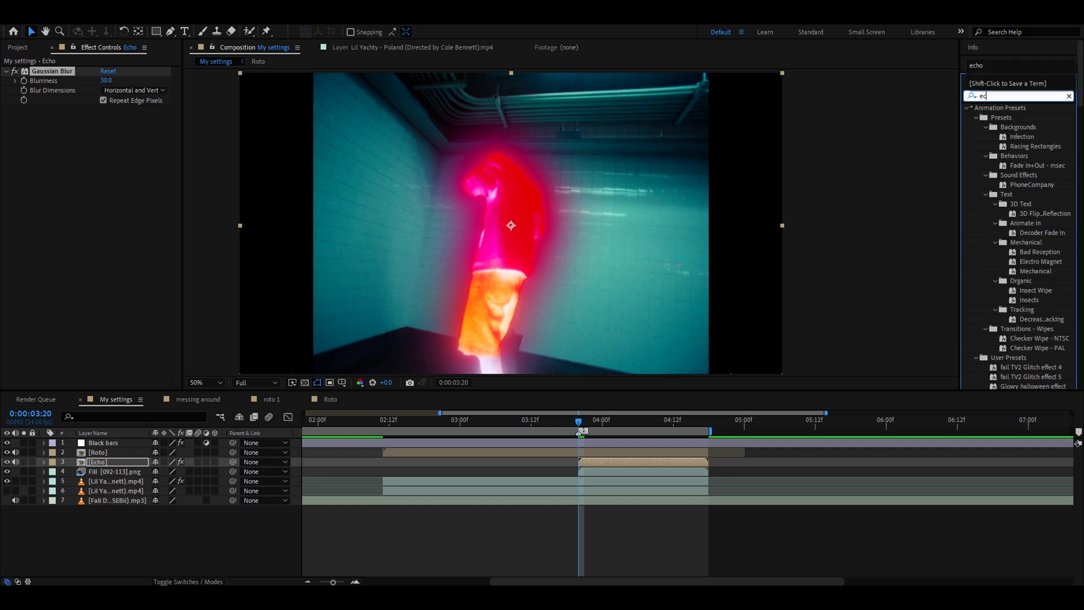
# Set the Echo effect's Echo Time to -0.030, Number Of Echoes to 5, Starting Intensity to 0.25 and Decay to 0.80, and choose its Echo Operator.
pyautogui.click(110, 80)
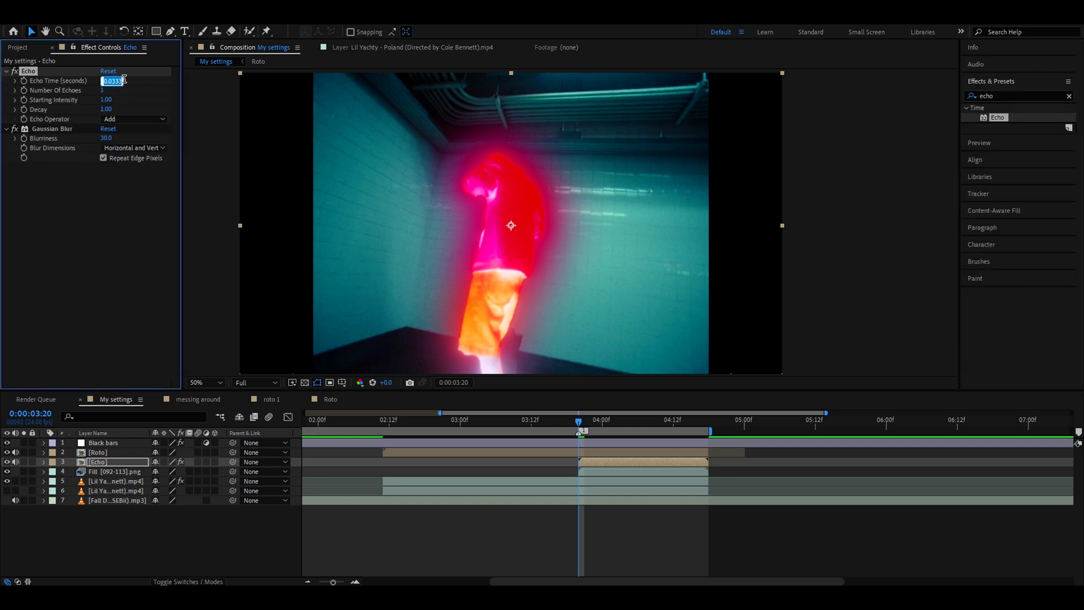
pyautogui.write('-0.030')
pyautogui.press('Return')
pyautogui.click(102, 90)
pyautogui.write('5')
pyautogui.click(106, 99)
pyautogui.click(105, 105)
pyautogui.write('0.8')
pyautogui.press('Return')
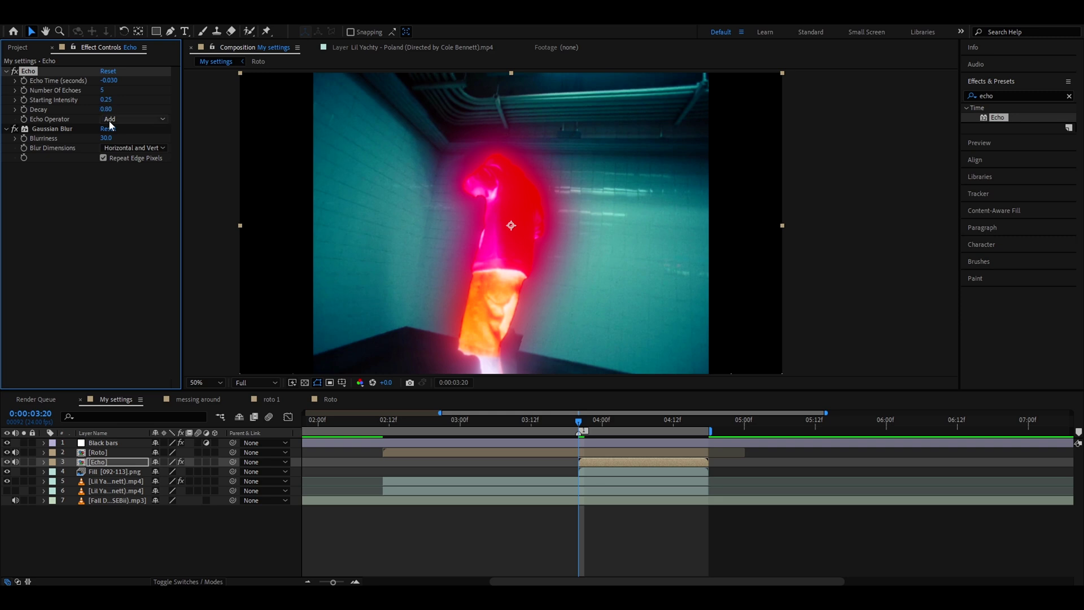
pyautogui.click(111, 120)
pyautogui.click(129, 168)
pyautogui.click(104, 453)
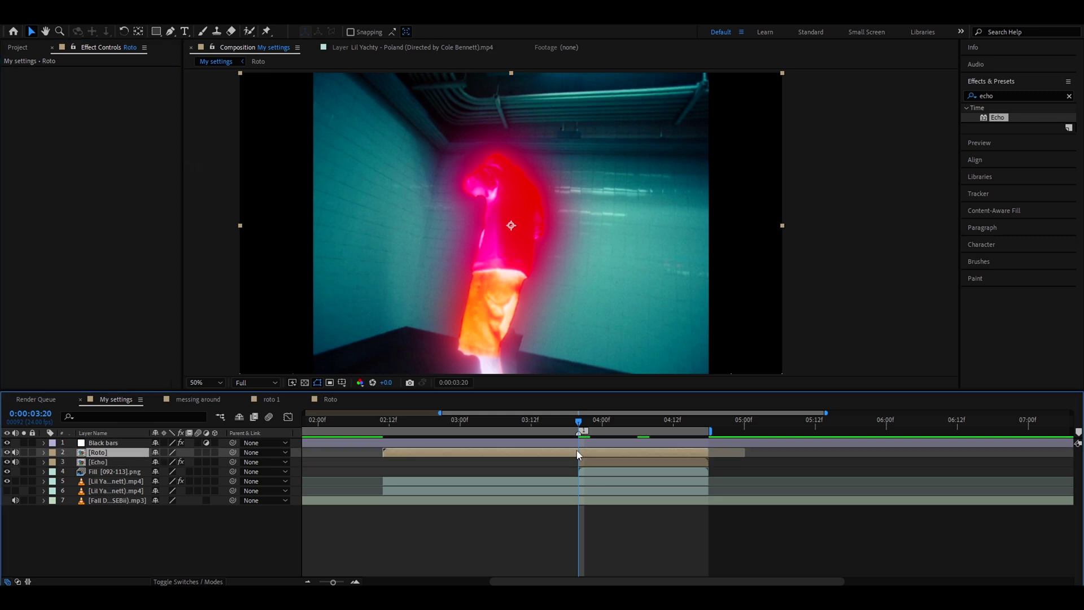
pyautogui.press('=')
pyautogui.moveTo(590, 422)
pyautogui.mouseDown()
pyautogui.moveTo(786, 419)
pyautogui.moveTo(589, 424)
pyautogui.mouseUp()
pyautogui.click(589, 423)
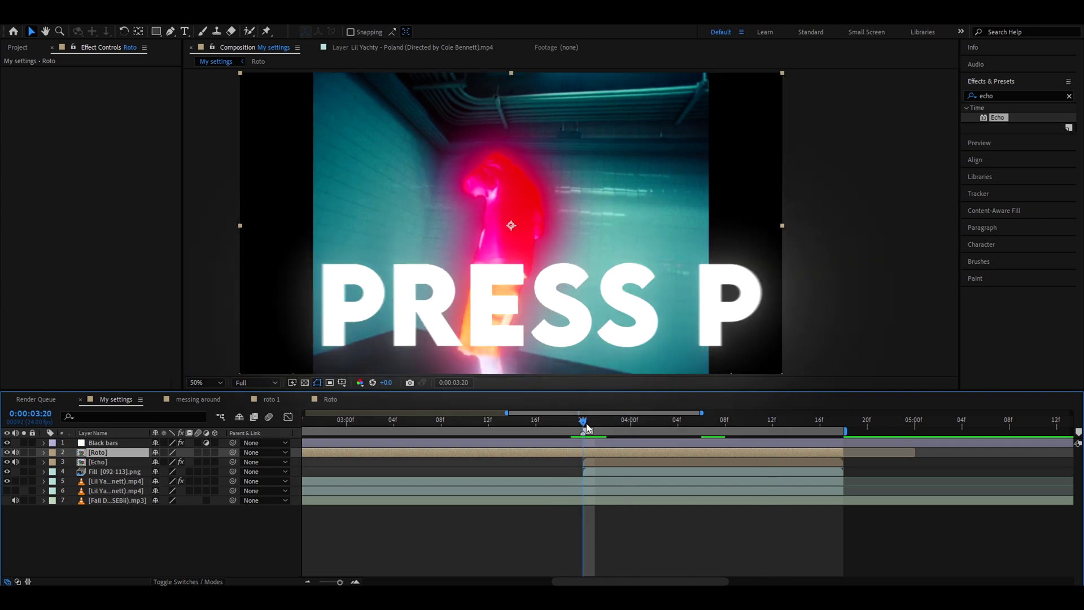
pyautogui.press('p')
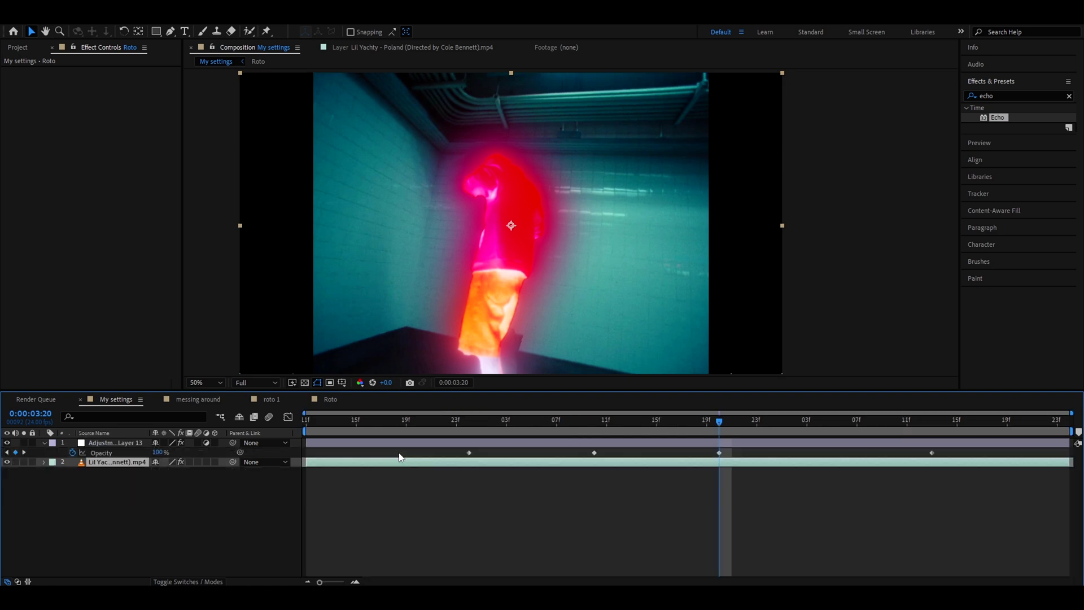
# Copy the rotobrushed clip from the Roto composition into My settings, align its start with the Roto layer and place it below Echo.
pyautogui.doubleClick(398, 462)
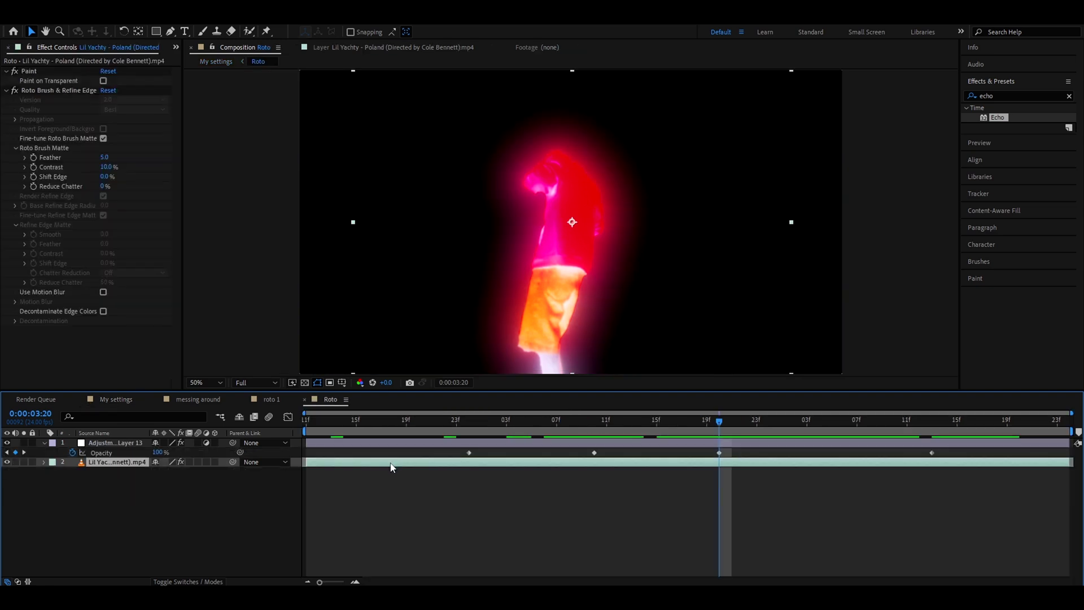
pyautogui.hotkey('ctrl', 'c')
pyautogui.click(116, 399)
pyautogui.hotkey('ctrl', 'v')
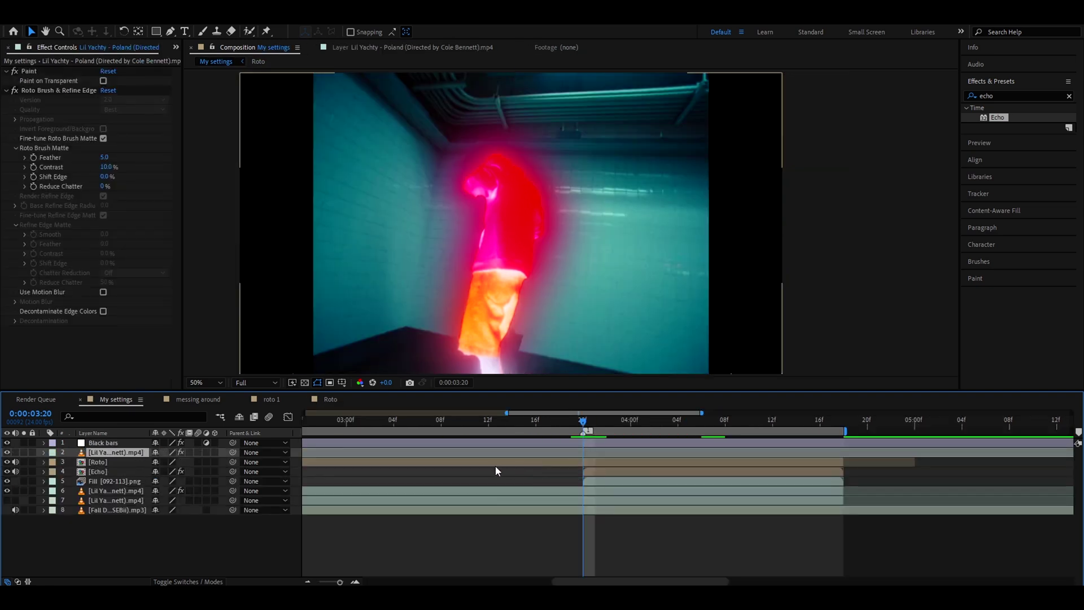
pyautogui.press('-')
pyautogui.press('-')
pyautogui.moveTo(661, 452); pyautogui.dragTo(643, 453)
pyautogui.moveTo(110, 452); pyautogui.dragTo(108, 492)
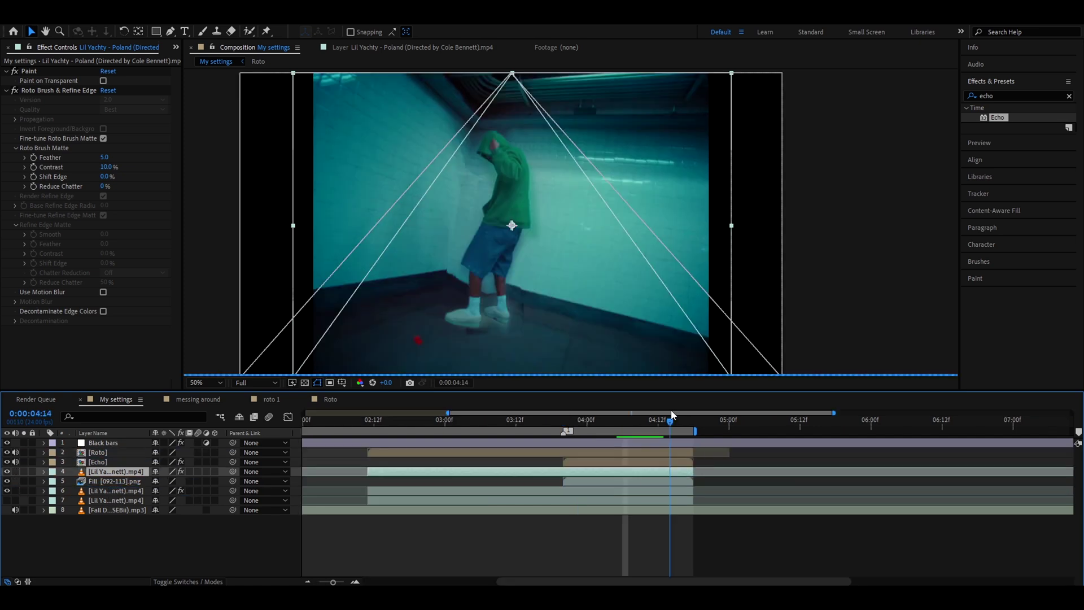
pyautogui.moveTo(672, 415); pyautogui.dragTo(648, 402)
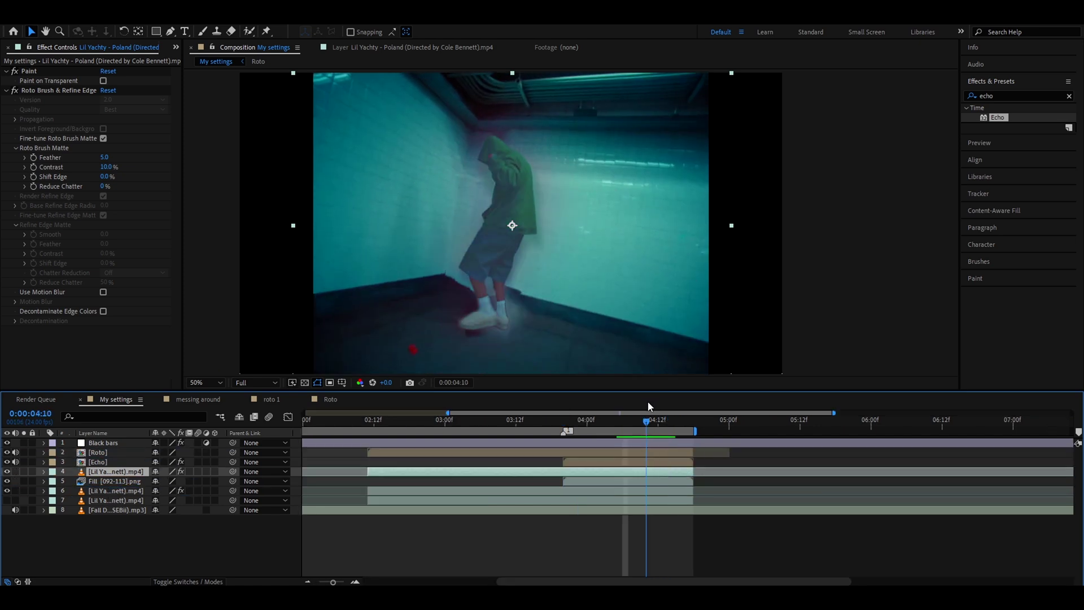
# Add Position and Scale keyframes to the Roto layer at 0:00:03:20 and show all its keyframed properties.
pyautogui.click(632, 452)
pyautogui.press('1')
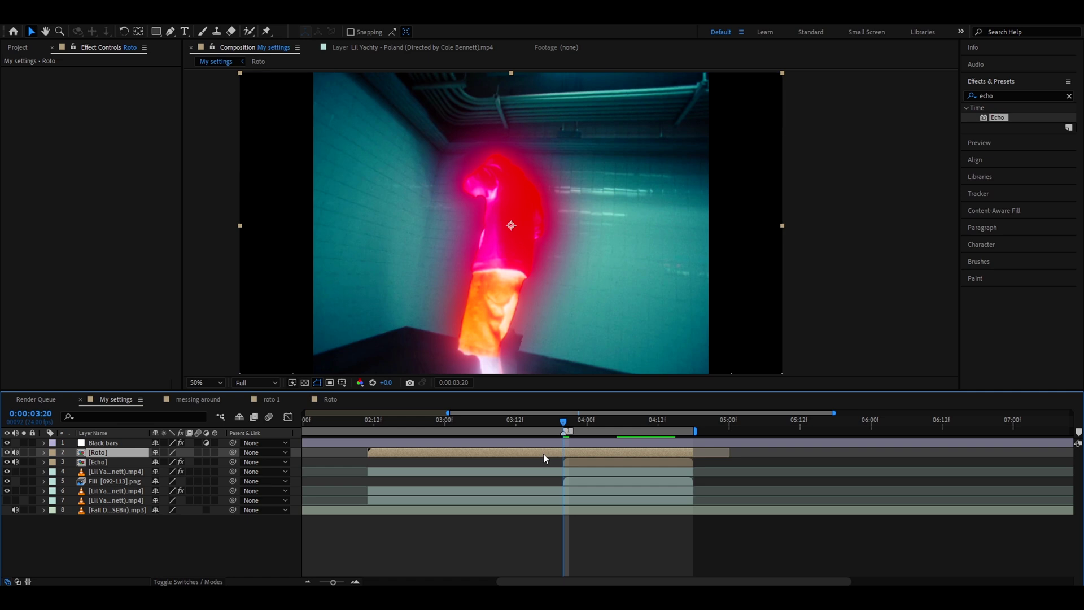
pyautogui.press('p')
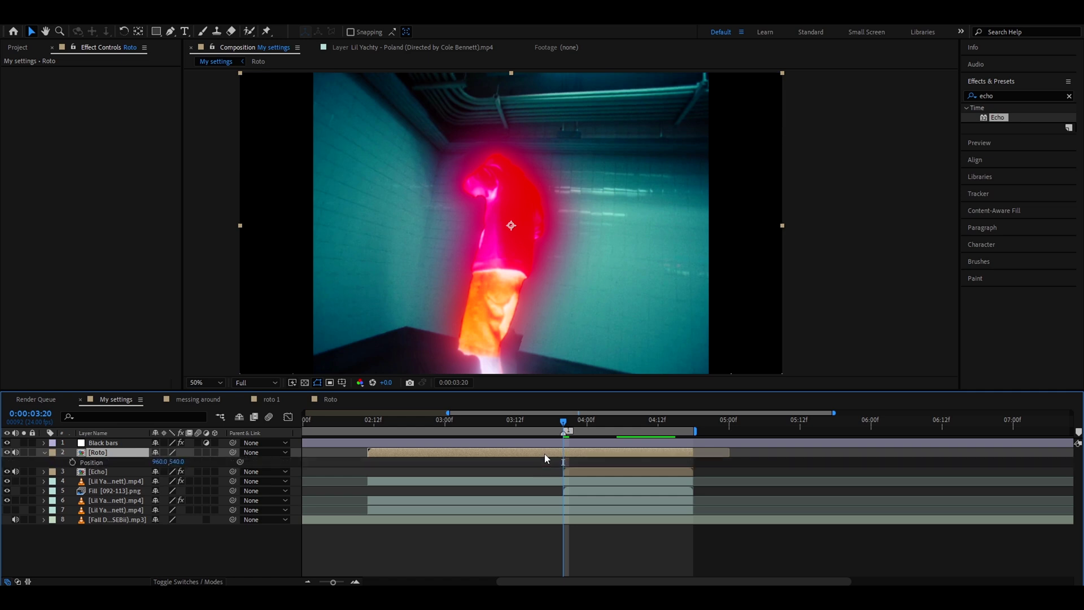
pyautogui.click(72, 462)
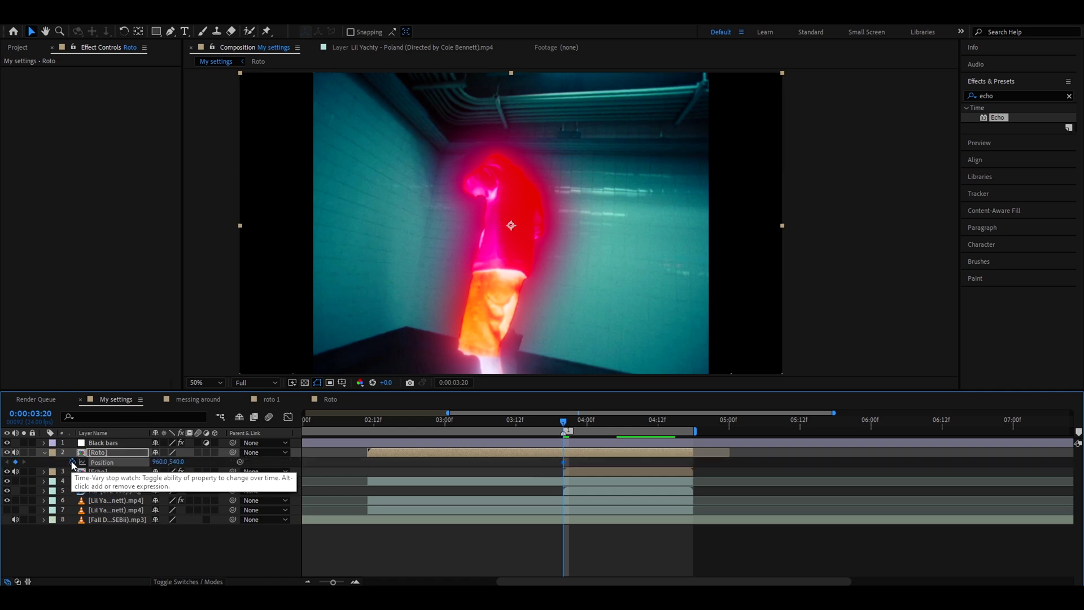
pyautogui.press('s')
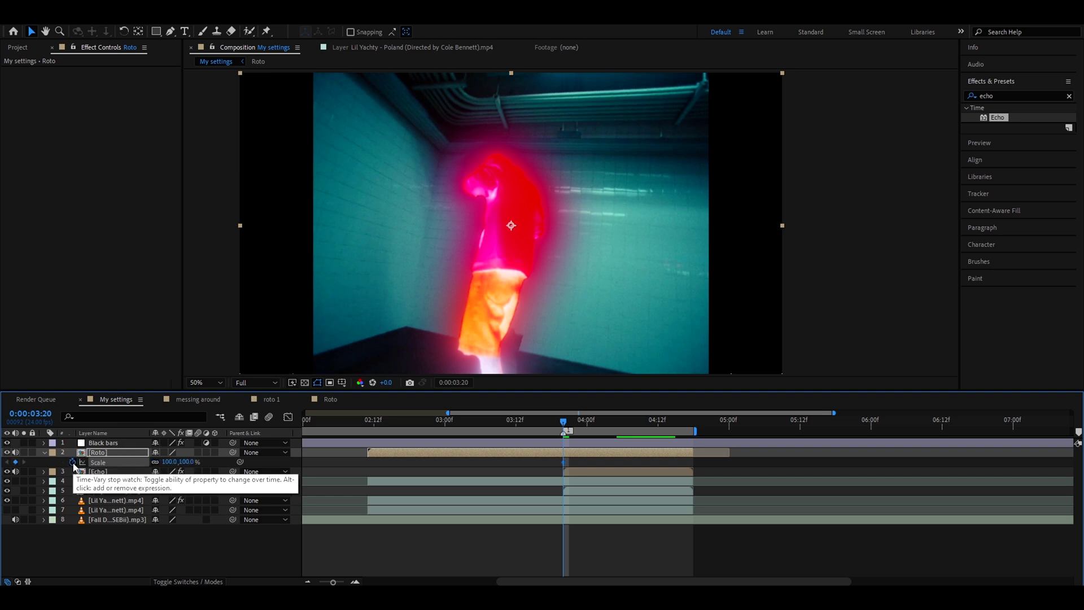
pyautogui.press('u')
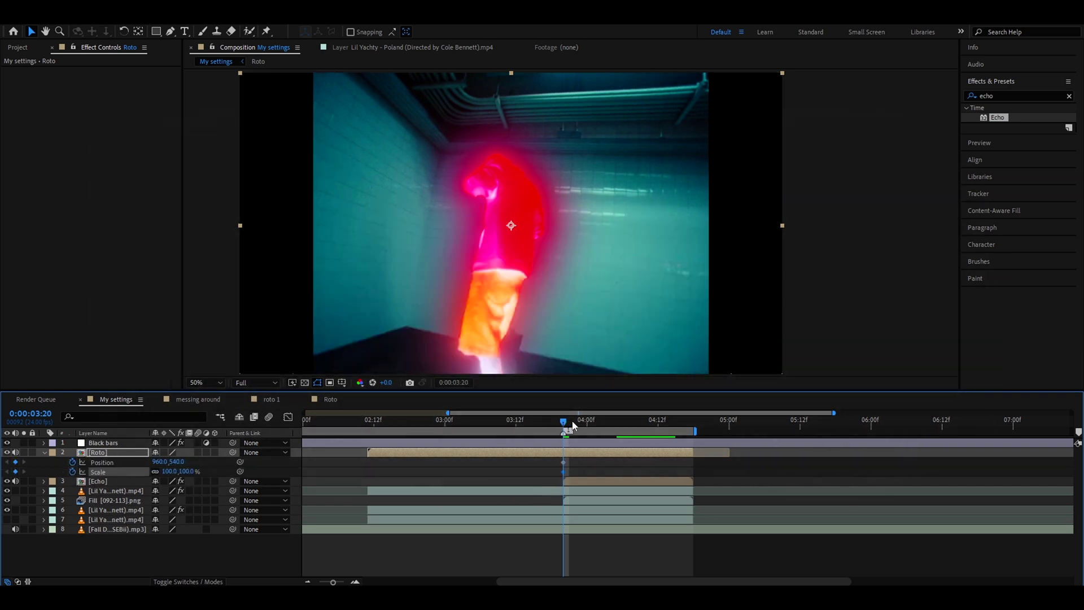
# At 0:00:04:01, keyframe the Roto layer's X position at 1434 and its Scale at 135%.
pyautogui.moveTo(567, 423); pyautogui.dragTo(593, 422)
pyautogui.scroll(1, 583, 434)
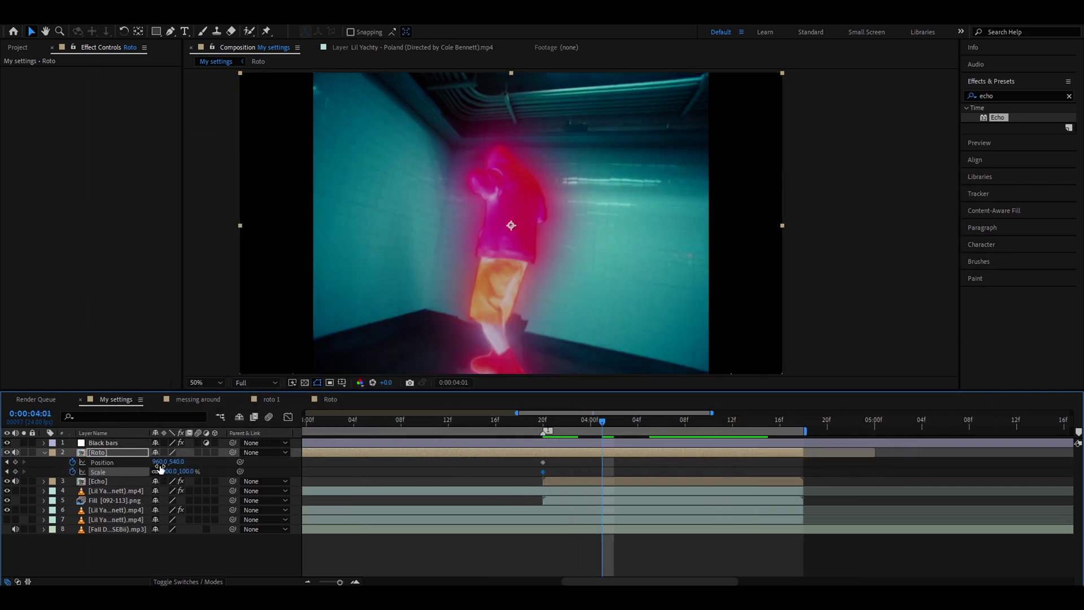
pyautogui.moveTo(163, 464); pyautogui.dragTo(190, 473)
# At 0:00:04:08, keyframe the Roto layer's X position at 575 and its Scale at 150%.
pyautogui.press('pagedown')
pyautogui.press('pagedown')
pyautogui.moveTo(659, 422); pyautogui.dragTo(685, 423)
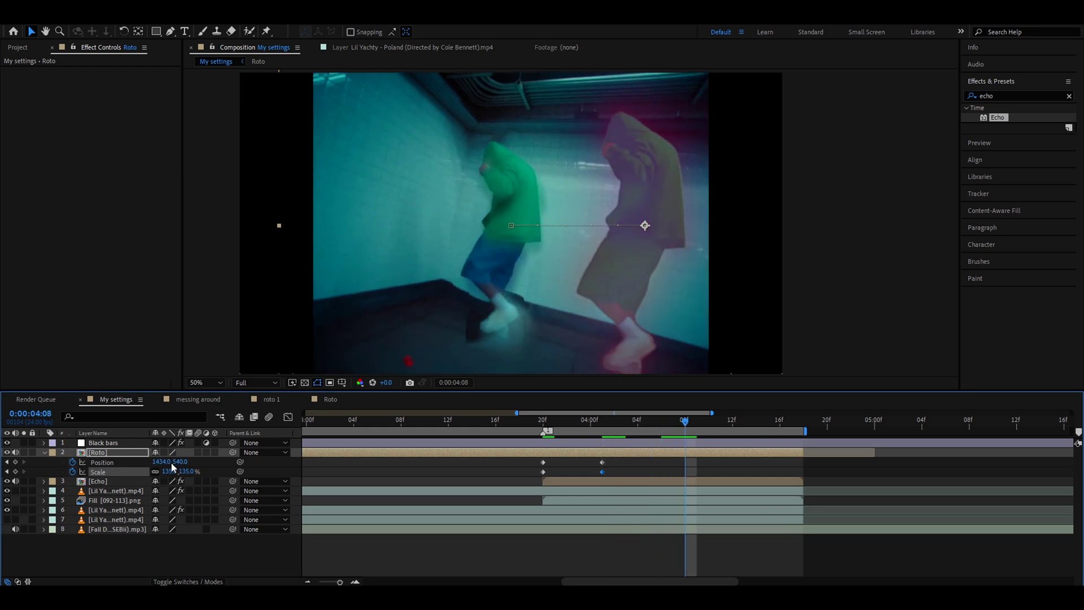
pyautogui.moveTo(169, 462); pyautogui.dragTo(50, 467)
pyautogui.moveTo(170, 471); pyautogui.dragTo(178, 470)
# Move Roto's second pair of keyframes to 0:00:04:03 and the third pair to 0:00:04:12.
pyautogui.moveTo(688, 422); pyautogui.dragTo(757, 422)
pyautogui.keyDown('shift'); pyautogui.click(685, 461); pyautogui.keyUp('shift')
pyautogui.moveTo(685, 462); pyautogui.dragTo(733, 464)
pyautogui.moveTo(616, 475)
pyautogui.mouseDown()
pyautogui.moveTo(595, 459)
pyautogui.moveTo(627, 463)
pyautogui.mouseUp()
# Keyframe Roto's X position at 960 and Scale at 100% at 0:00:04:17, and shift both keyframes to 0:00:04:18.
pyautogui.moveTo(751, 421); pyautogui.dragTo(795, 420)
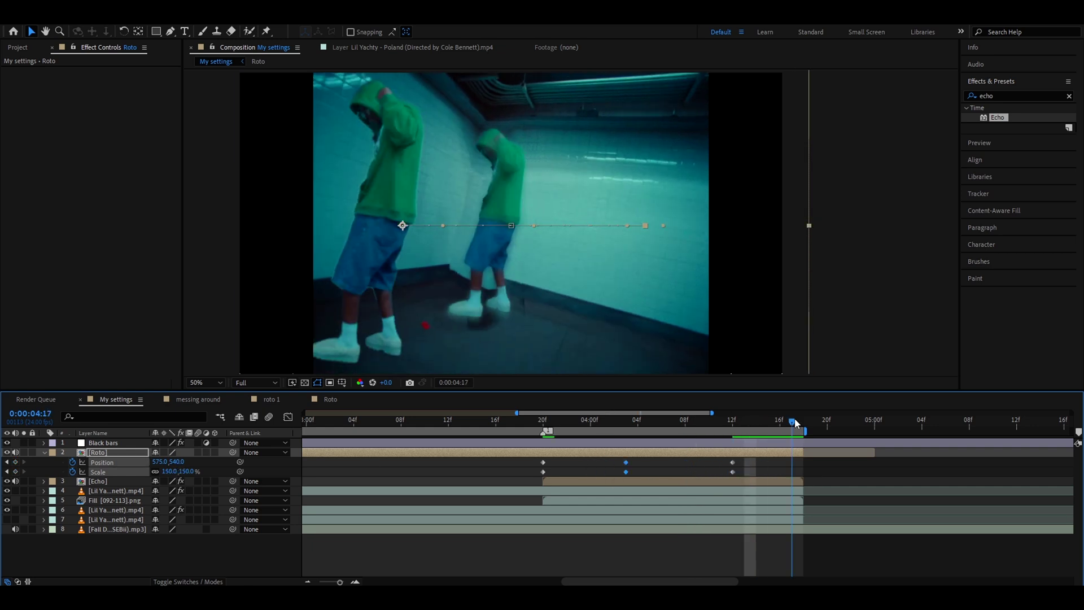
pyautogui.click(161, 462)
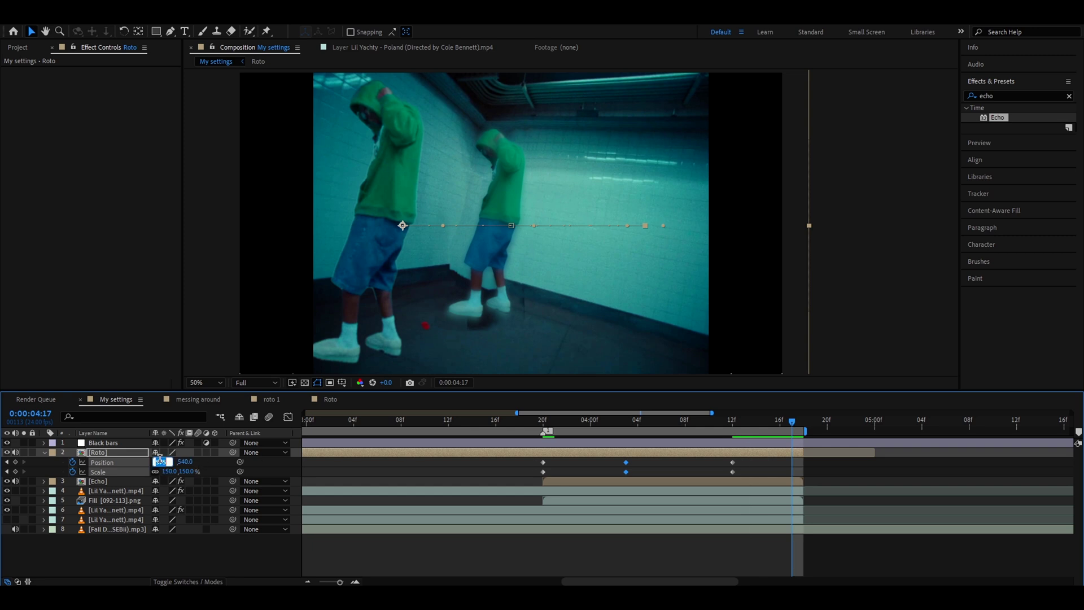
pyautogui.write('960')
pyautogui.press('Return')
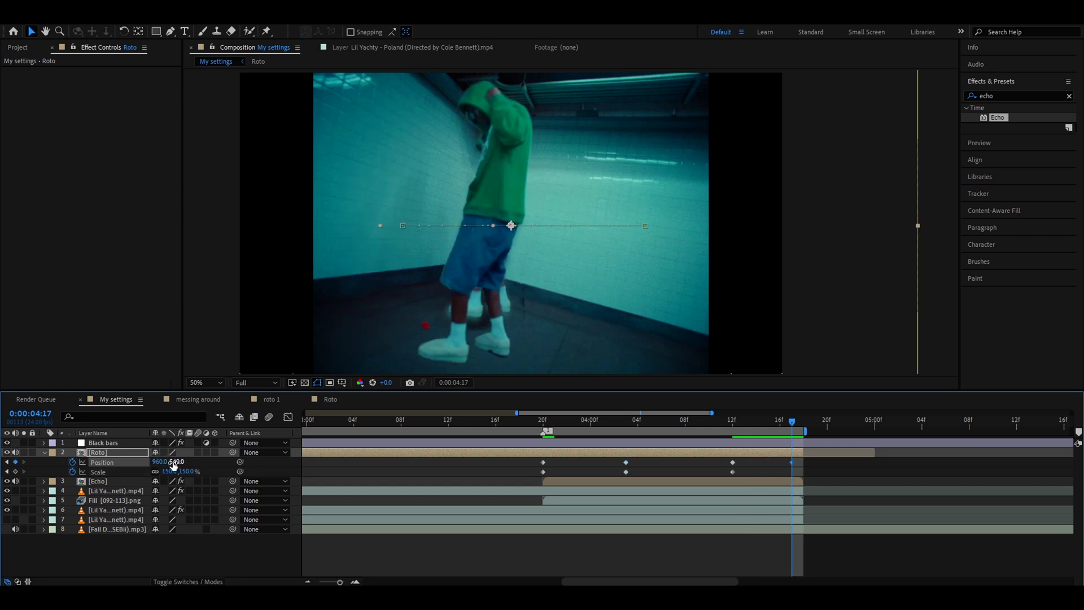
pyautogui.click(170, 472)
pyautogui.write('100')
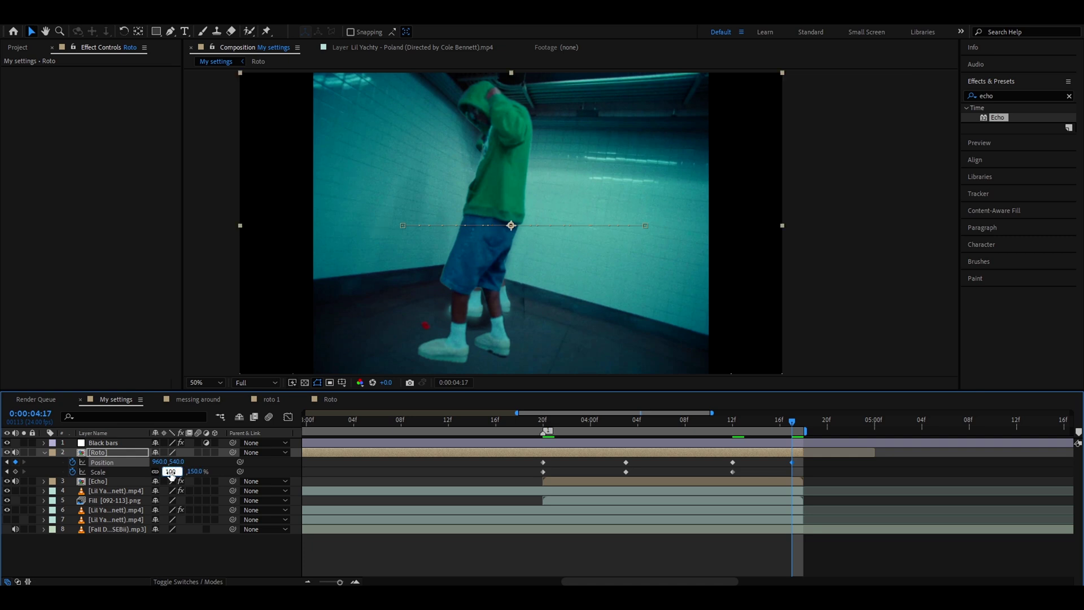
pyautogui.press('Return')
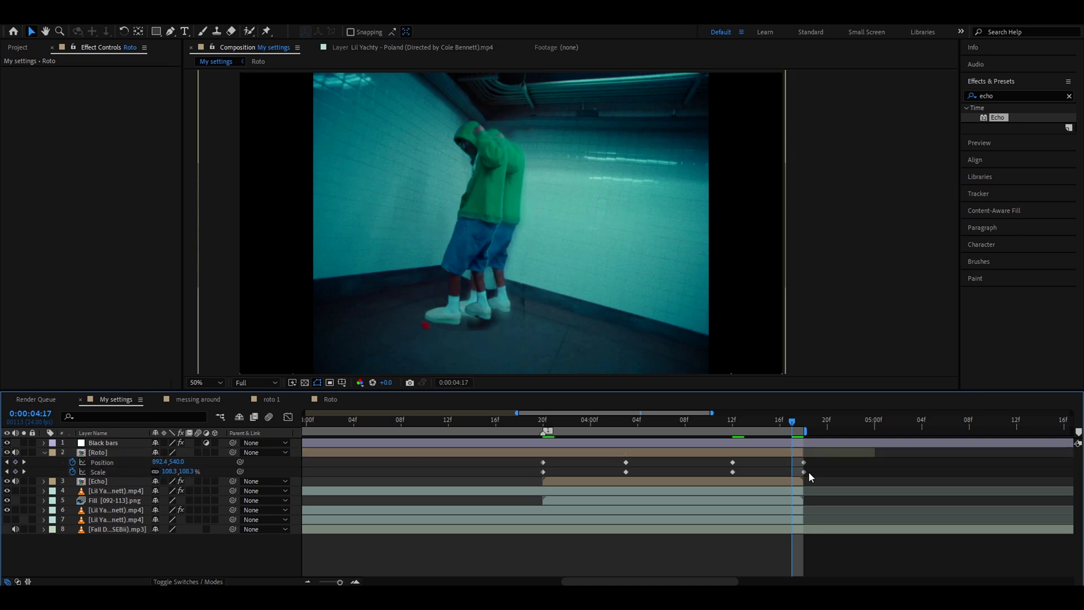
# Apply Easy Ease to all of Roto's Position and Scale keyframes and check the movement.
pyautogui.moveTo(811, 477); pyautogui.dragTo(520, 459)
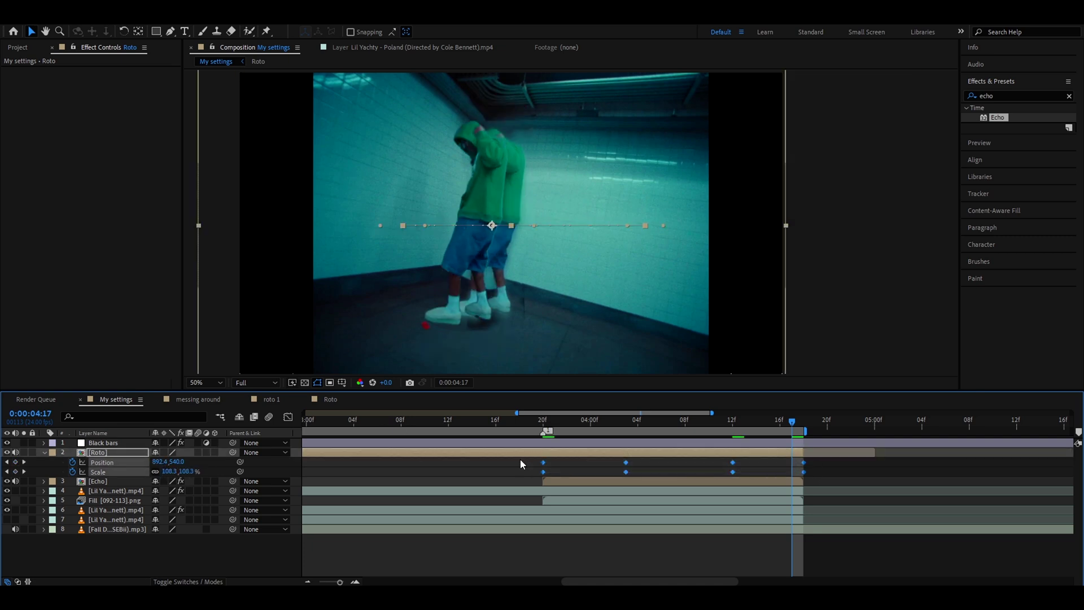
pyautogui.press('F9')
pyautogui.click(572, 431)
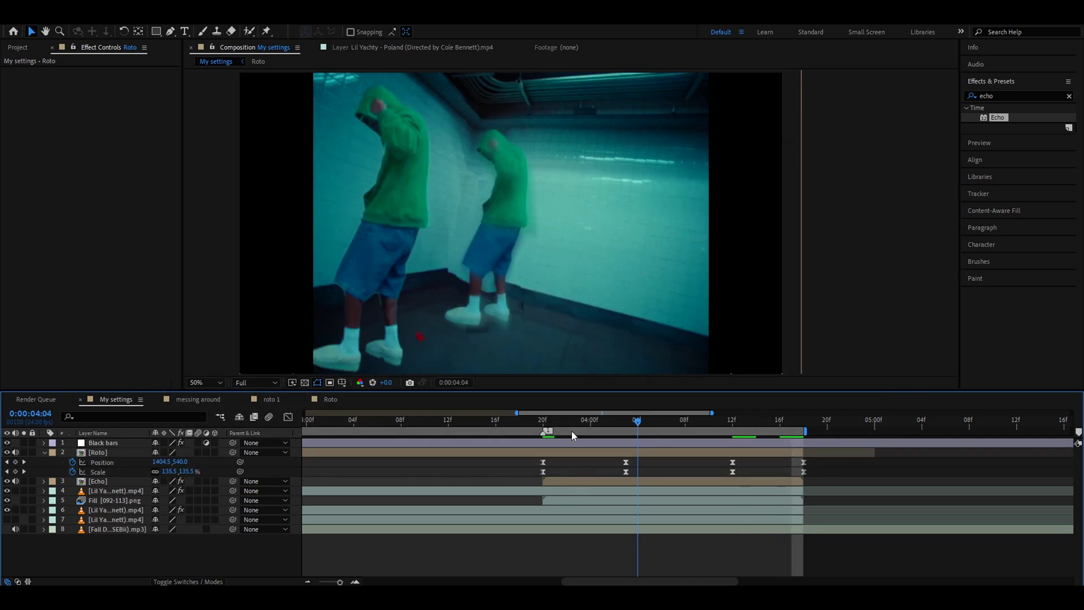
# Show Roto's Scale as a value graph and shape its first segment to rise steeply and flatten towards 0:00:04:03.
pyautogui.click(626, 472)
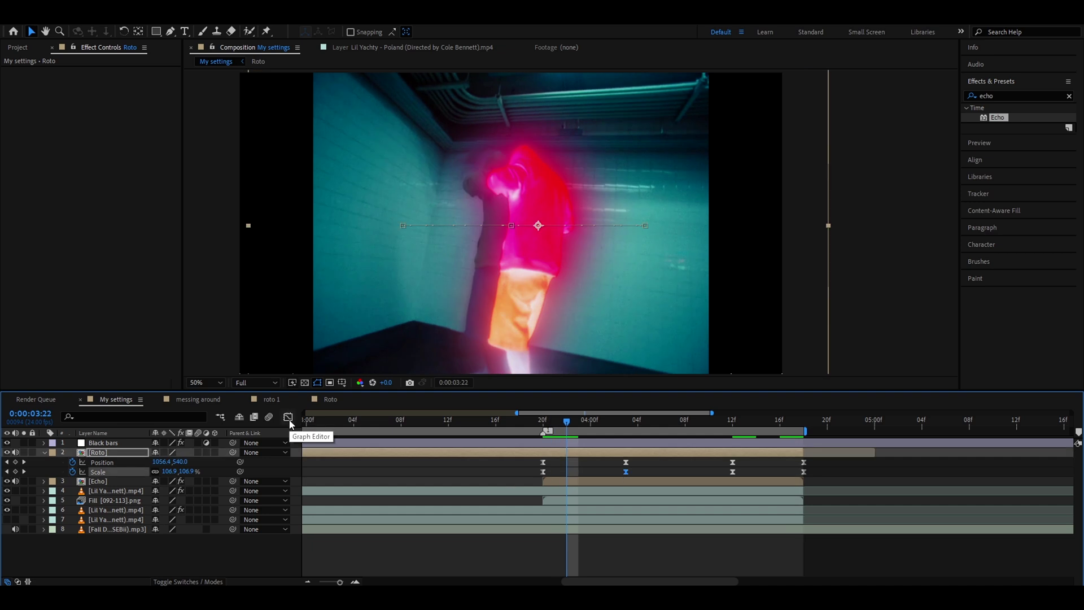
pyautogui.click(288, 418)
pyautogui.rightClick(568, 430)
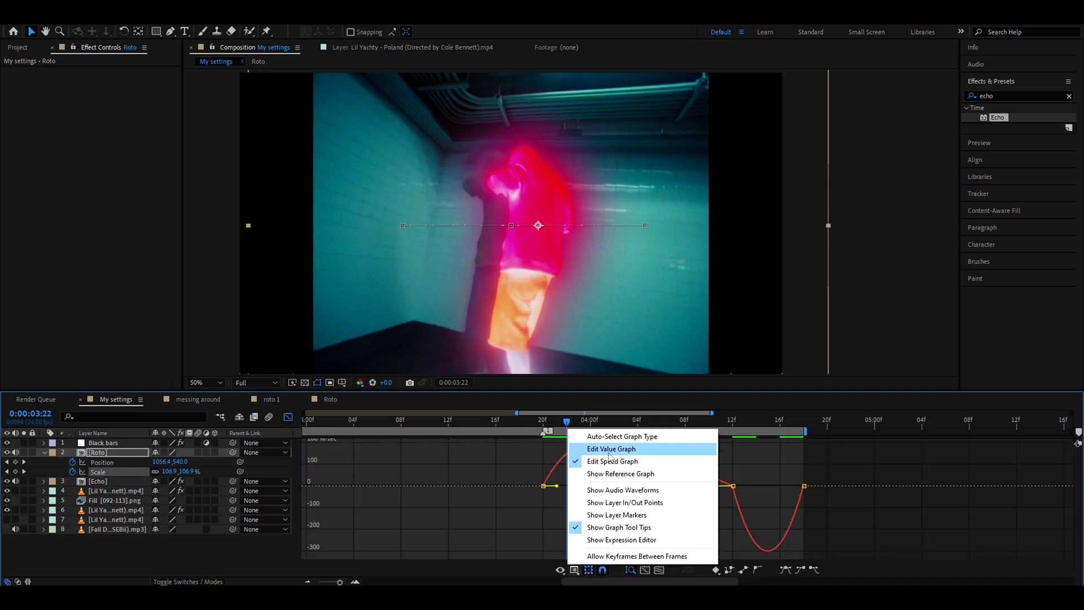
pyautogui.click(603, 450)
pyautogui.press('=')
pyautogui.moveTo(544, 551); pyautogui.dragTo(527, 497)
pyautogui.moveTo(626, 480); pyautogui.dragTo(536, 489)
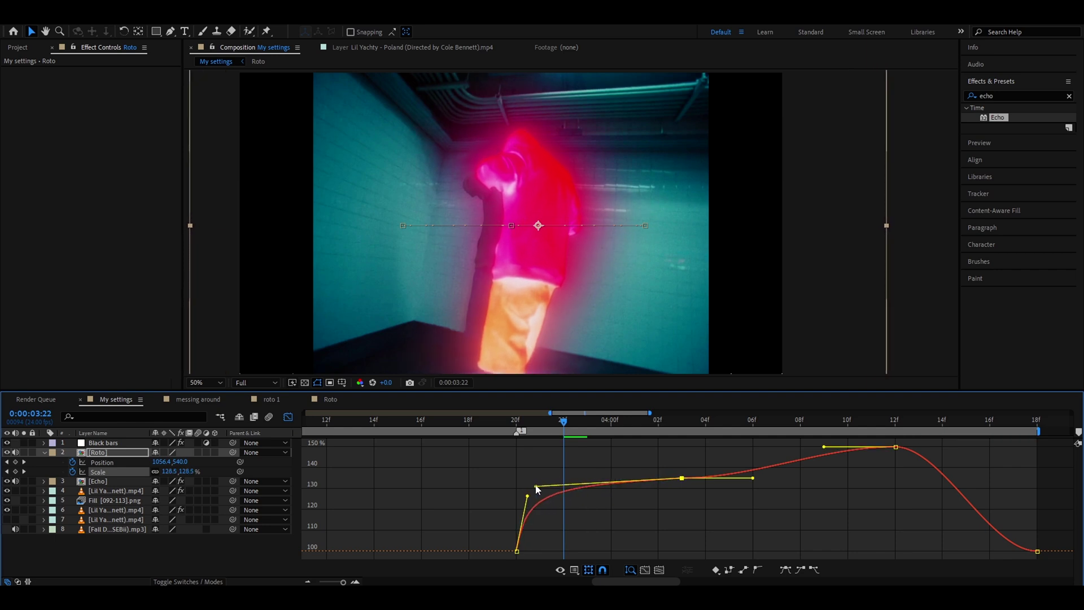
# Shape the Scale curve to rise sharply after 0:00:04:03, hold near 150%, and drop steeply just before the last keyframe.
pyautogui.moveTo(753, 479); pyautogui.dragTo(687, 447)
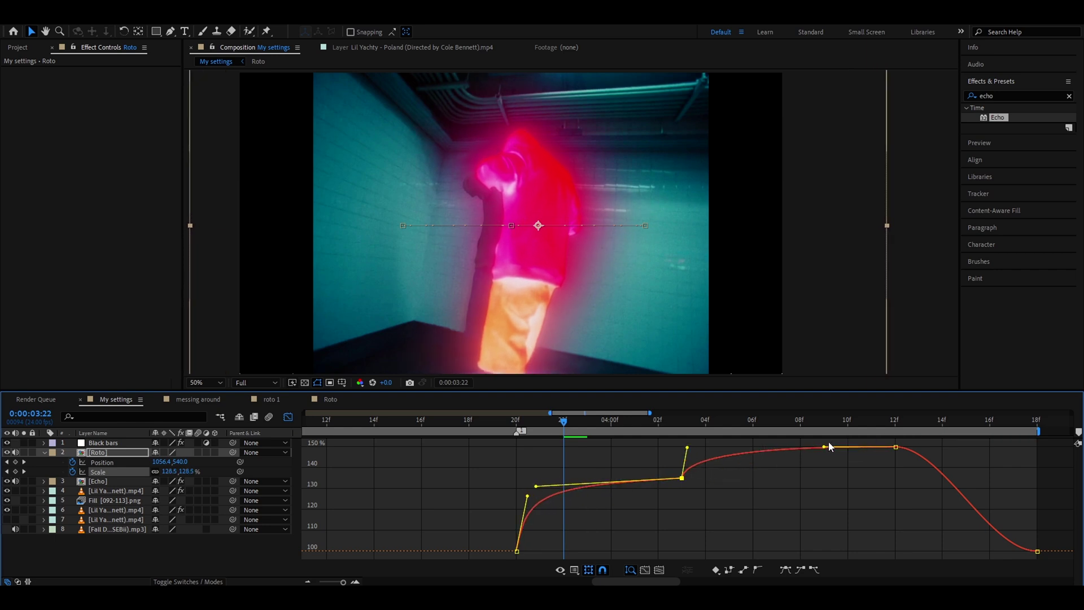
pyautogui.moveTo(823, 447); pyautogui.dragTo(697, 450)
pyautogui.moveTo(942, 446); pyautogui.dragTo(1024, 449)
pyautogui.moveTo(990, 551); pyautogui.dragTo(1022, 476)
# Close the Graph Editor and enable motion blur for the Roto layer and the composition.
pyautogui.click(293, 417)
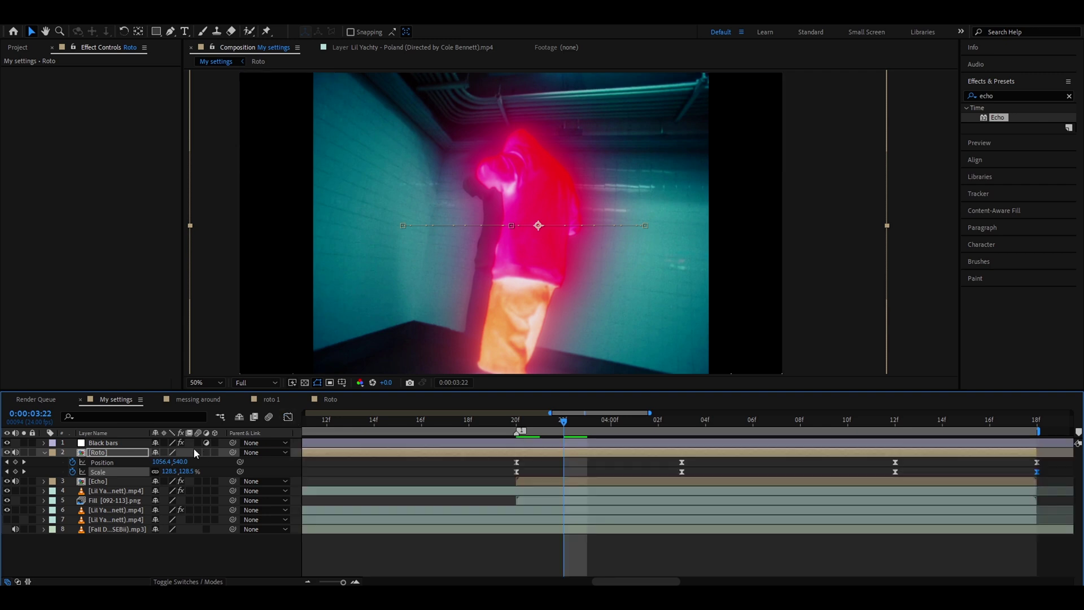
pyautogui.click(197, 453)
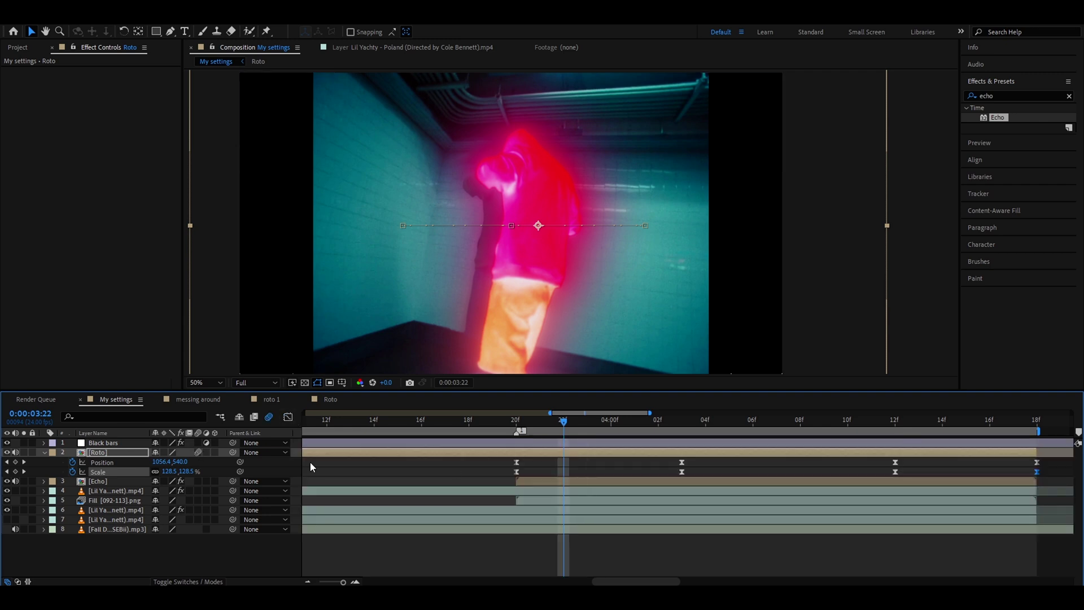
# Show Roto's Position as a speed graph and shape each segment between keyframes into a sharp central peak.
pyautogui.click(682, 462)
pyautogui.click(288, 417)
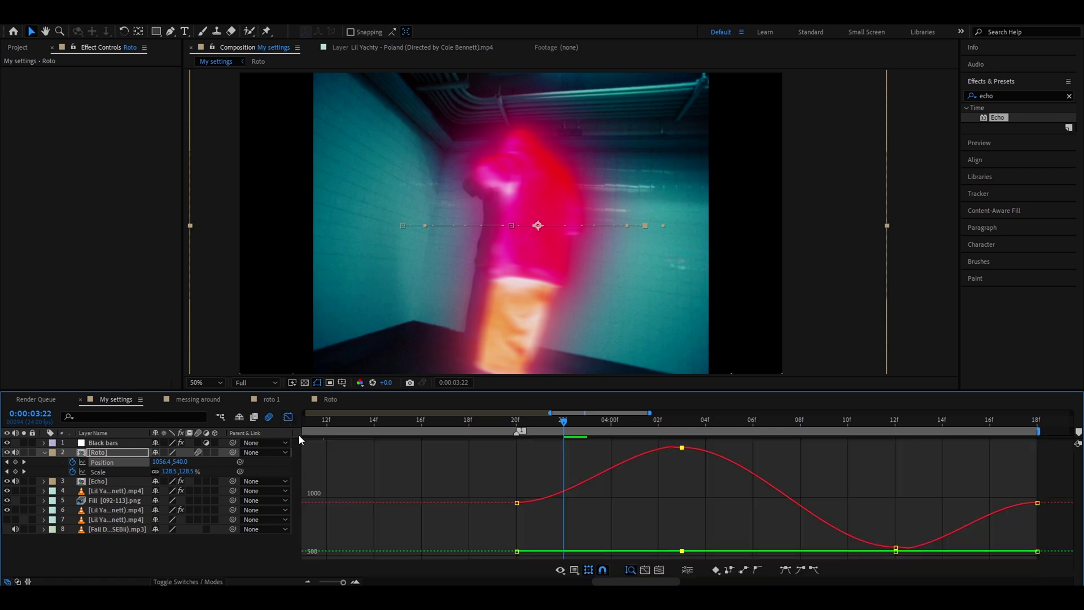
pyautogui.click(565, 570)
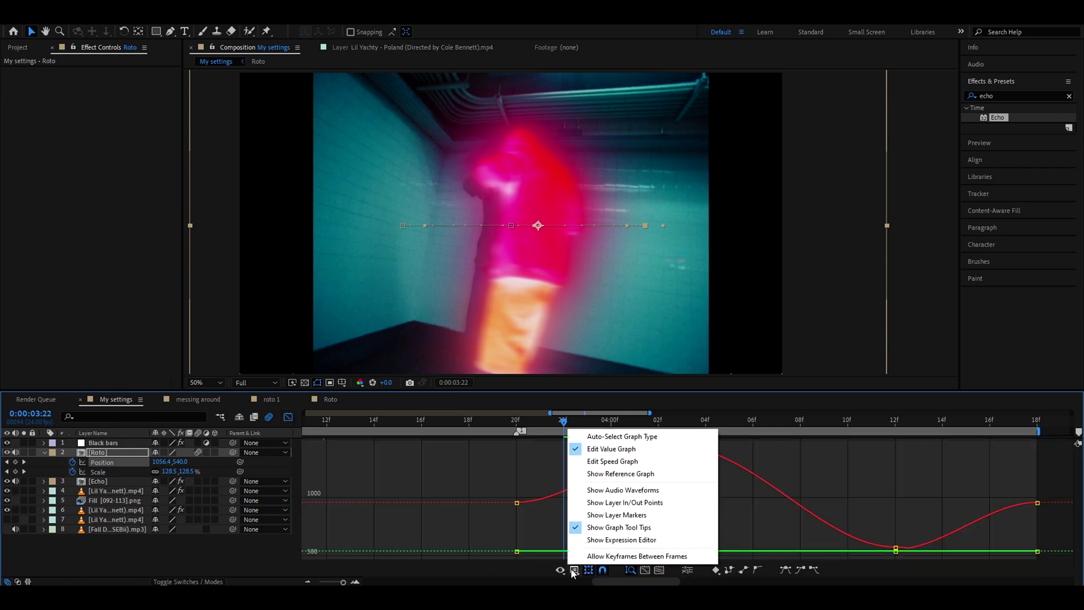
pyautogui.click(606, 466)
pyautogui.moveTo(564, 551); pyautogui.dragTo(585, 551)
pyautogui.moveTo(654, 551); pyautogui.dragTo(603, 551)
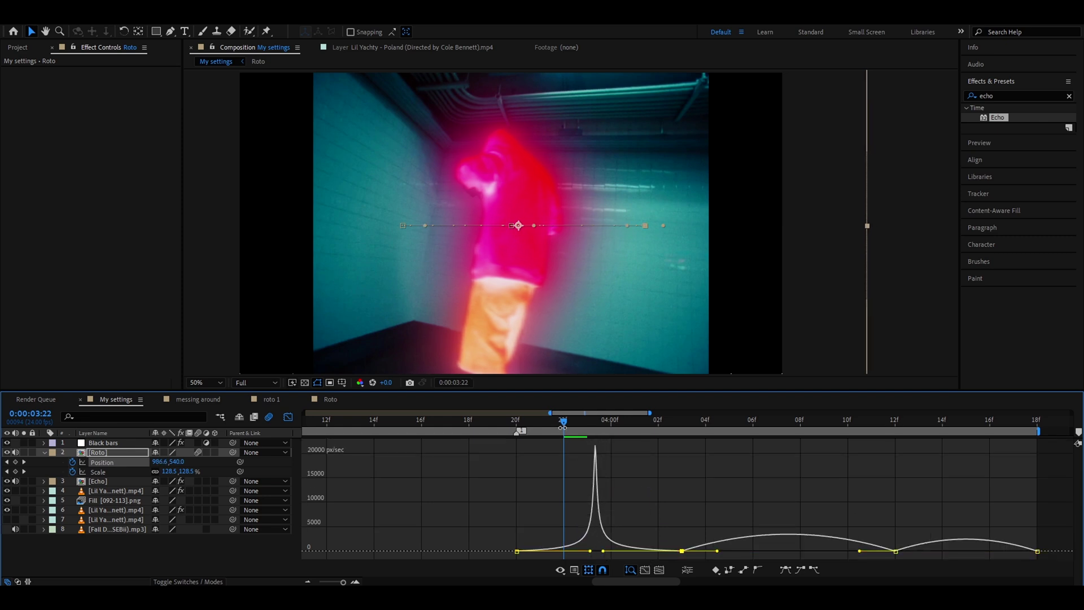
pyautogui.moveTo(717, 551); pyautogui.dragTo(768, 551)
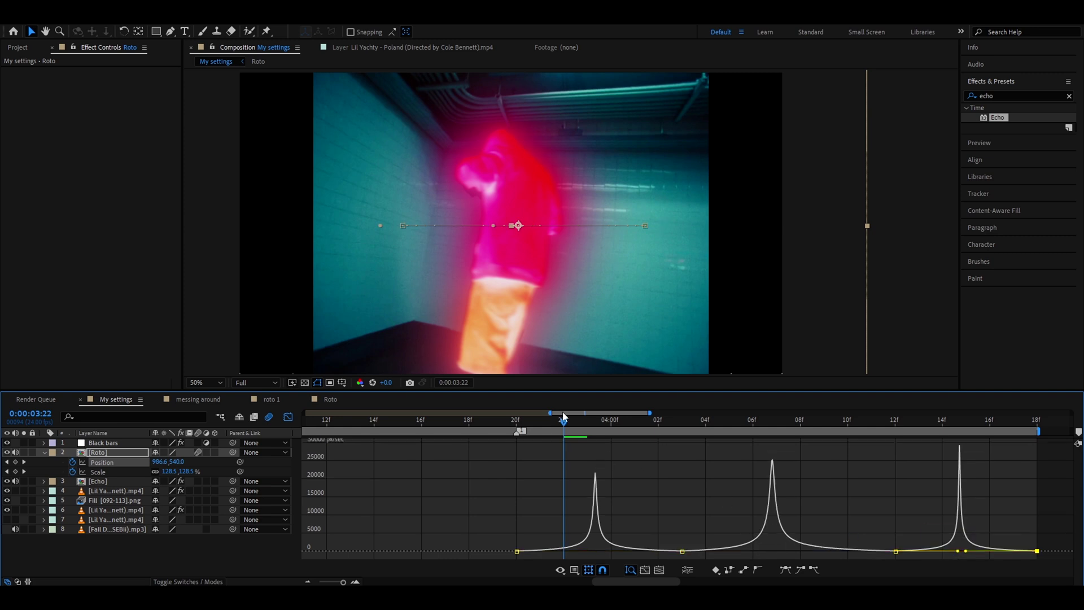
pyautogui.moveTo(559, 414); pyautogui.dragTo(594, 415)
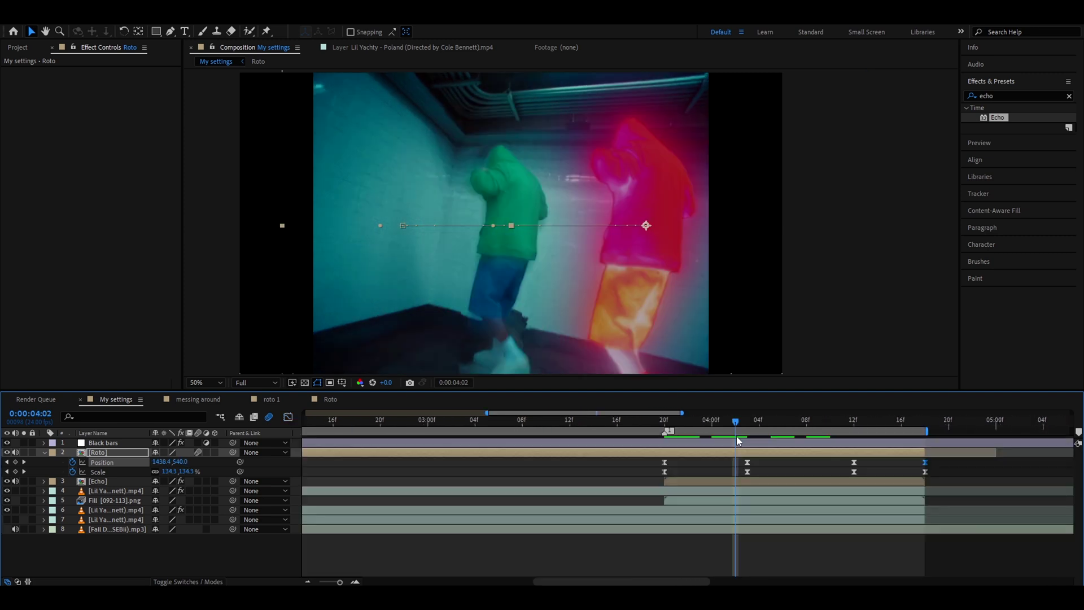
# Copy Roto's Position and Scale keyframes onto the Echo layer at 0:00:03:20 and check the movement.
pyautogui.press('j')
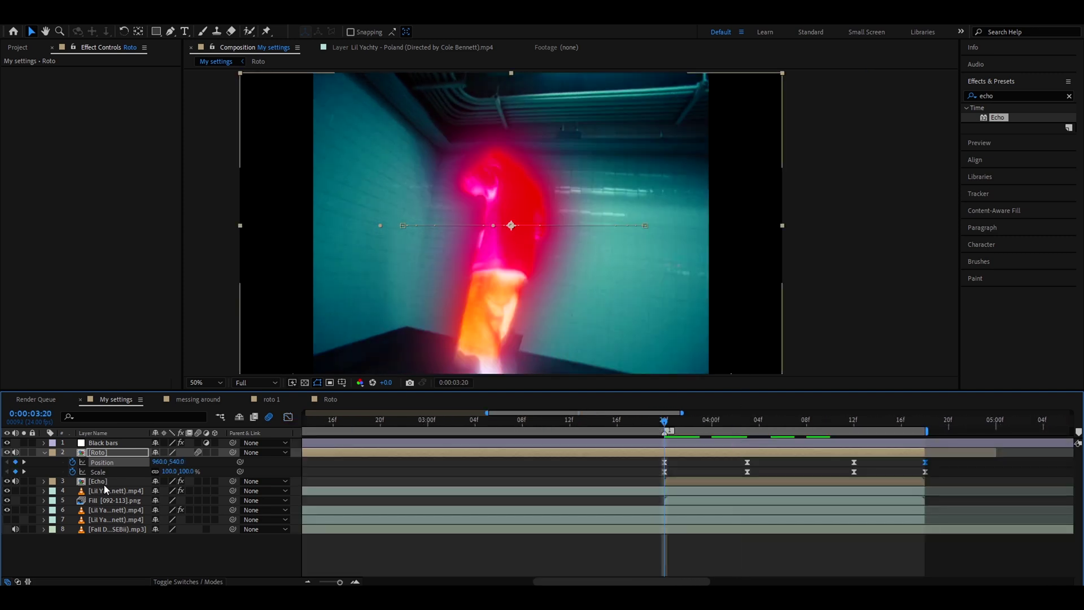
pyautogui.click(105, 483)
pyautogui.moveTo(656, 460); pyautogui.dragTo(943, 475)
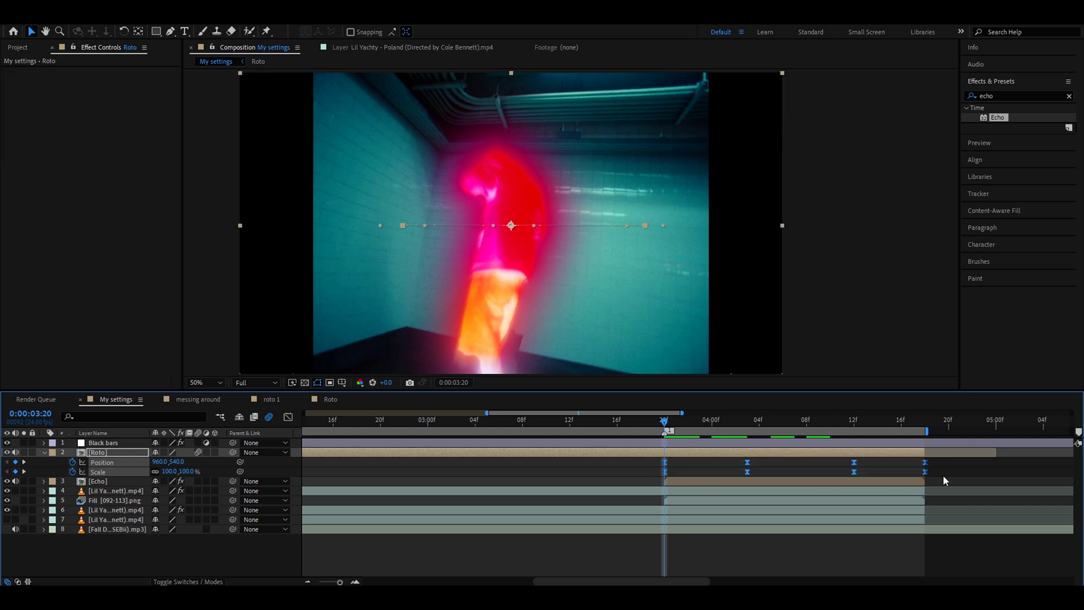
pyautogui.click(676, 481)
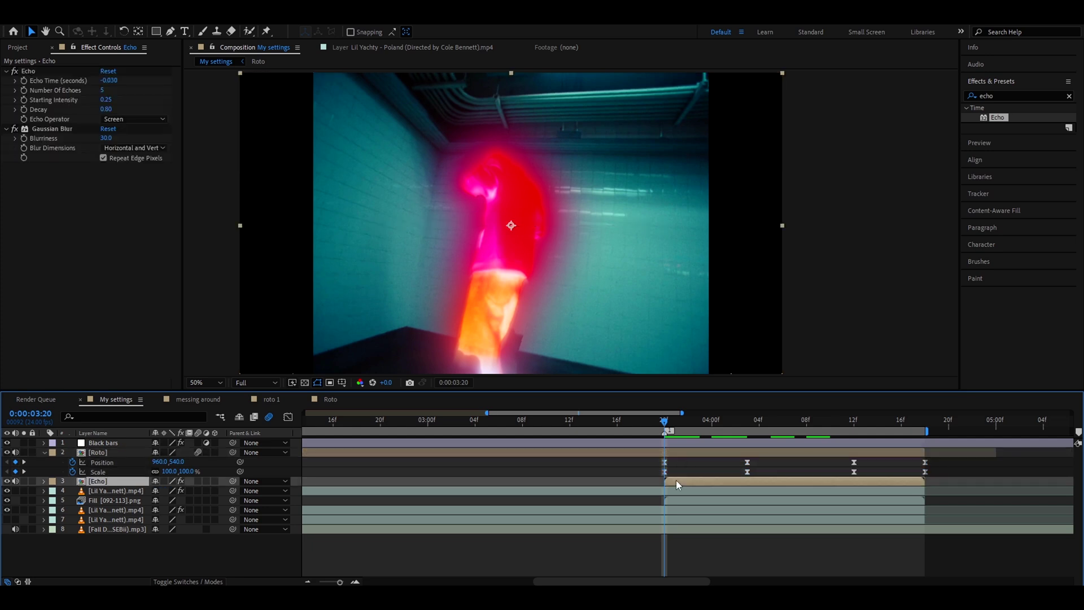
pyautogui.hotkey('ctrl', 'v')
pyautogui.moveTo(665, 422); pyautogui.dragTo(721, 423)
# Duplicate the Echo layer twice and shift the copies one and two frames later than the original.
pyautogui.click(718, 481)
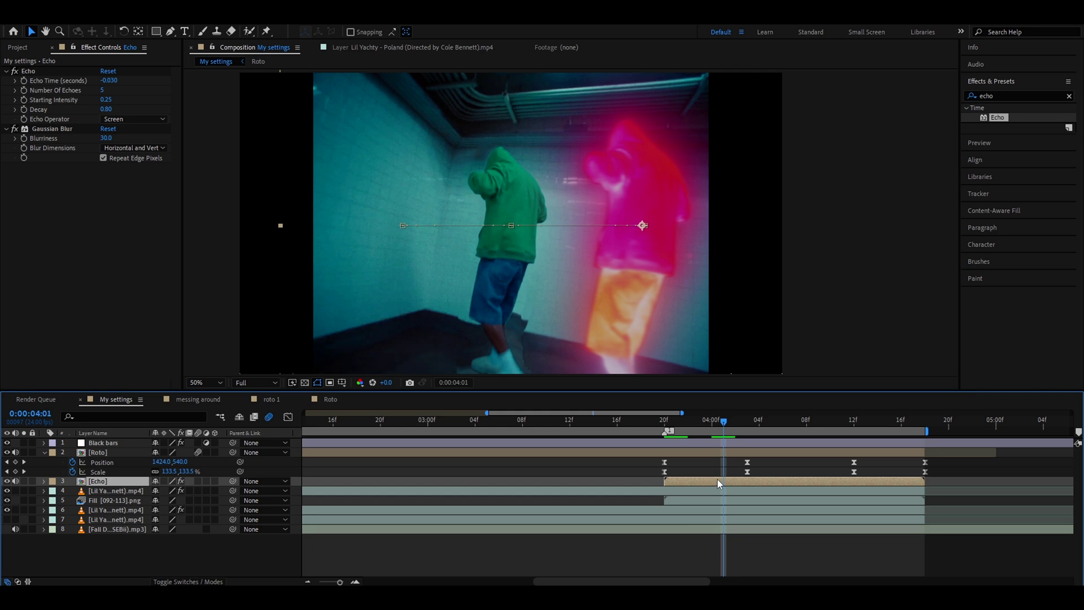
pyautogui.hotkey('ctrl', 'd')
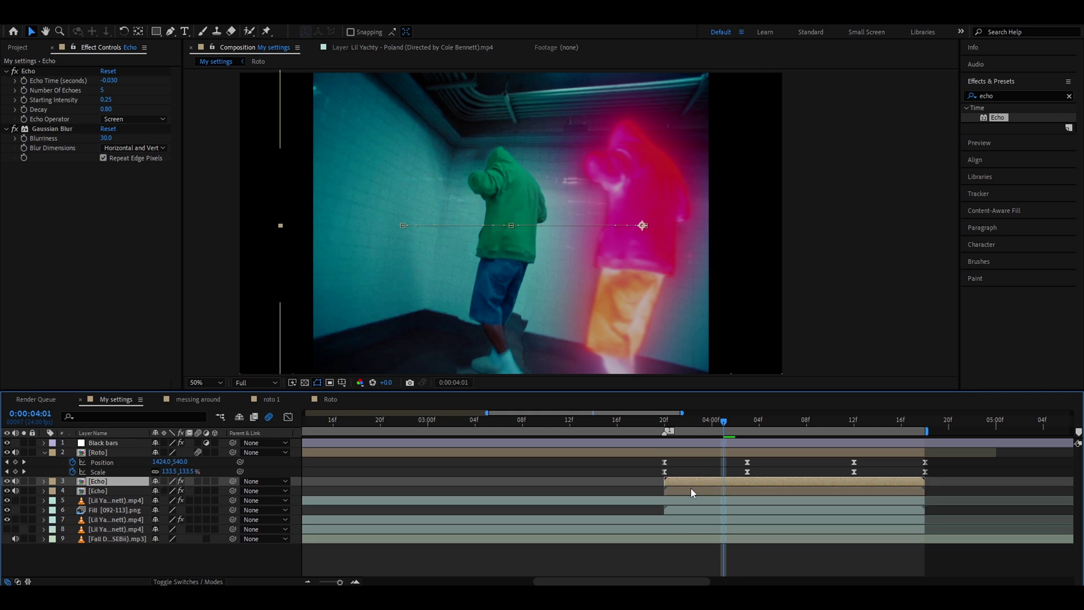
pyautogui.hotkey('ctrl', 'd')
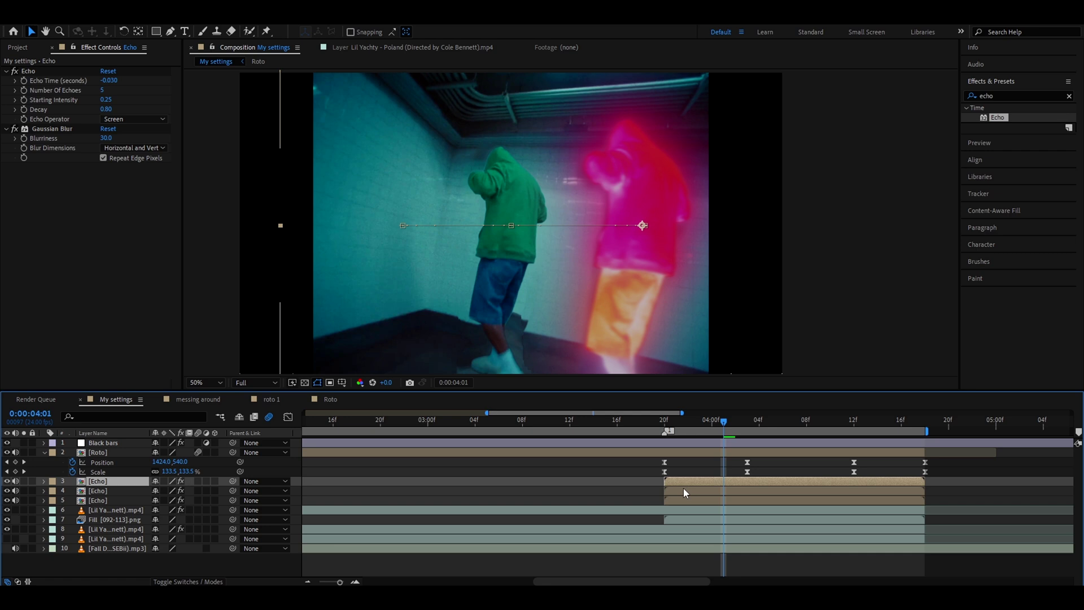
pyautogui.moveTo(678, 491); pyautogui.dragTo(686, 490)
pyautogui.moveTo(677, 500); pyautogui.dragTo(695, 494)
pyautogui.moveTo(700, 423); pyautogui.dragTo(800, 421)
# Keyframe the first Echo layer's Opacity from 100% at 0:00:03:20 to 51% at 0:00:04:00.
pyautogui.click(676, 478)
pyautogui.press('i')
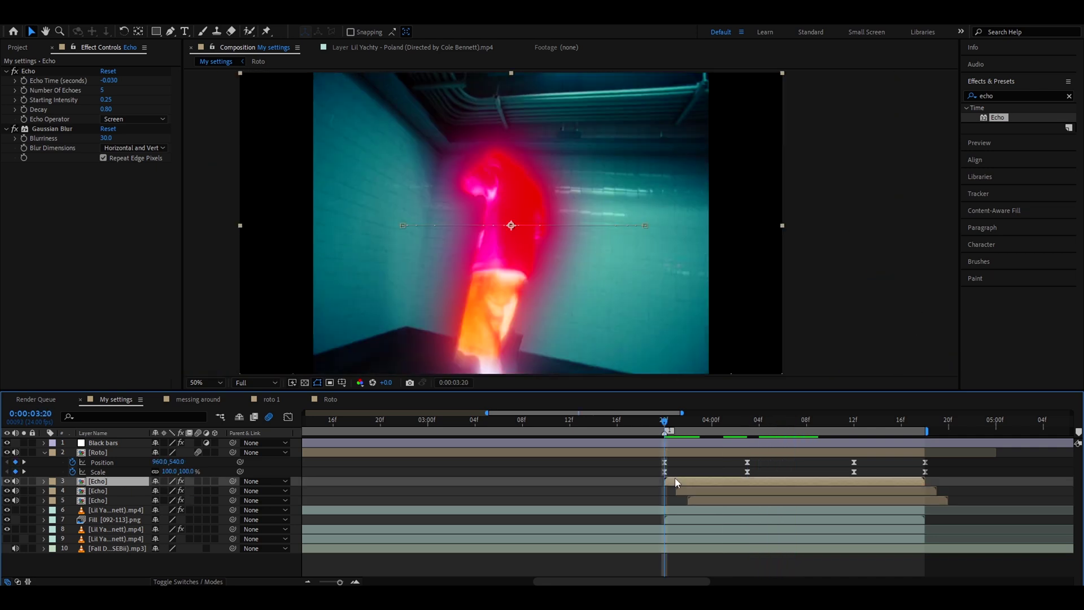
pyautogui.press('t')
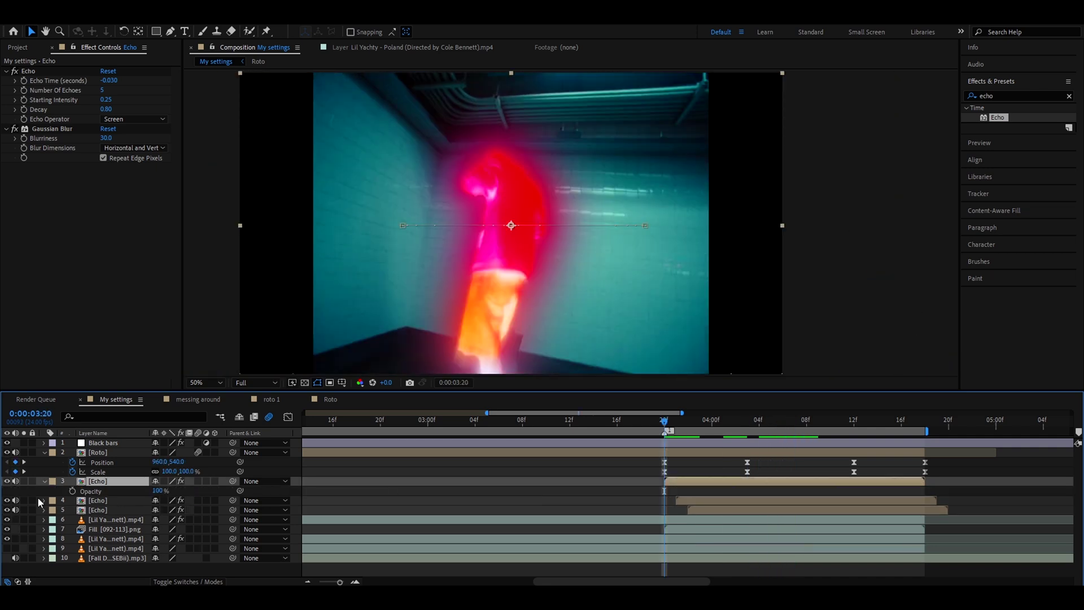
pyautogui.click(73, 491)
pyautogui.click(702, 422)
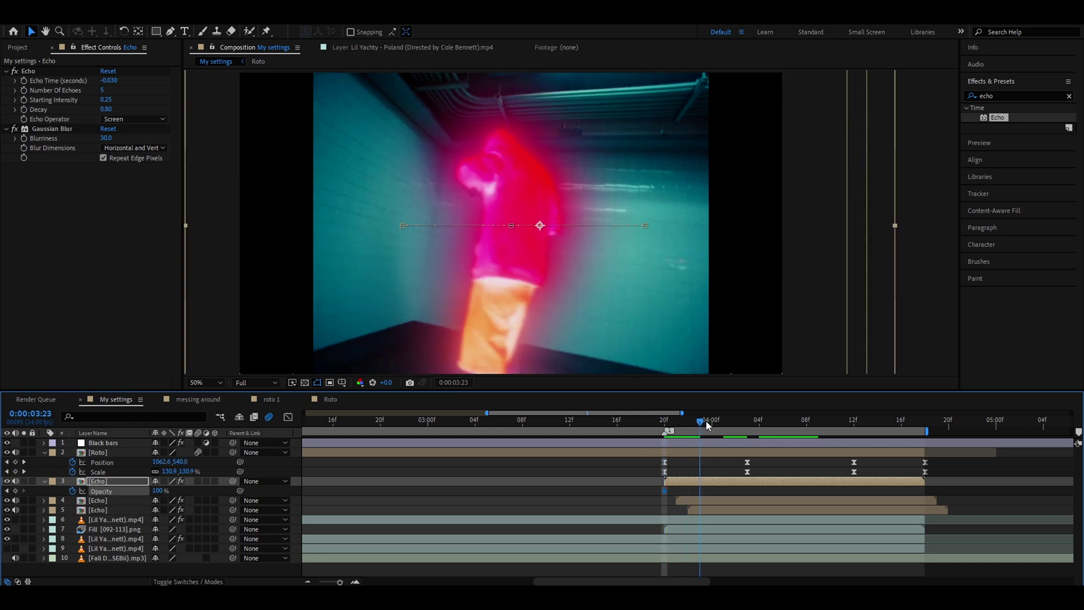
pyautogui.click(710, 423)
pyautogui.click(160, 490)
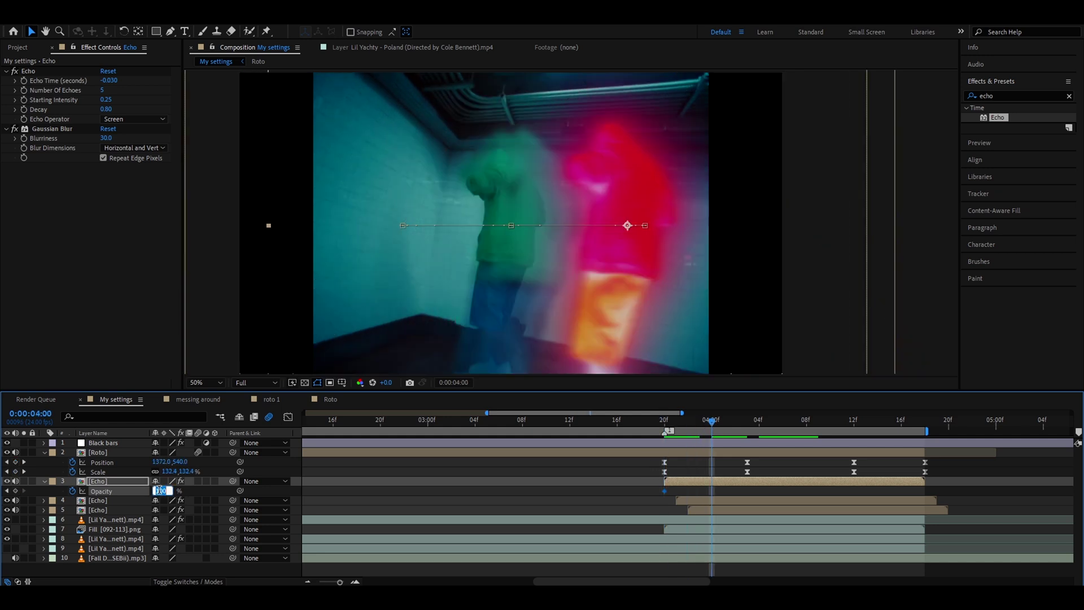
pyautogui.write('51')
pyautogui.press('Return')
# Set the first Echo layer's Opacity to 100% at 0:00:04:05 and 40% at 0:00:04:10, and raise it again at 0:00:04:13.
pyautogui.click(771, 424)
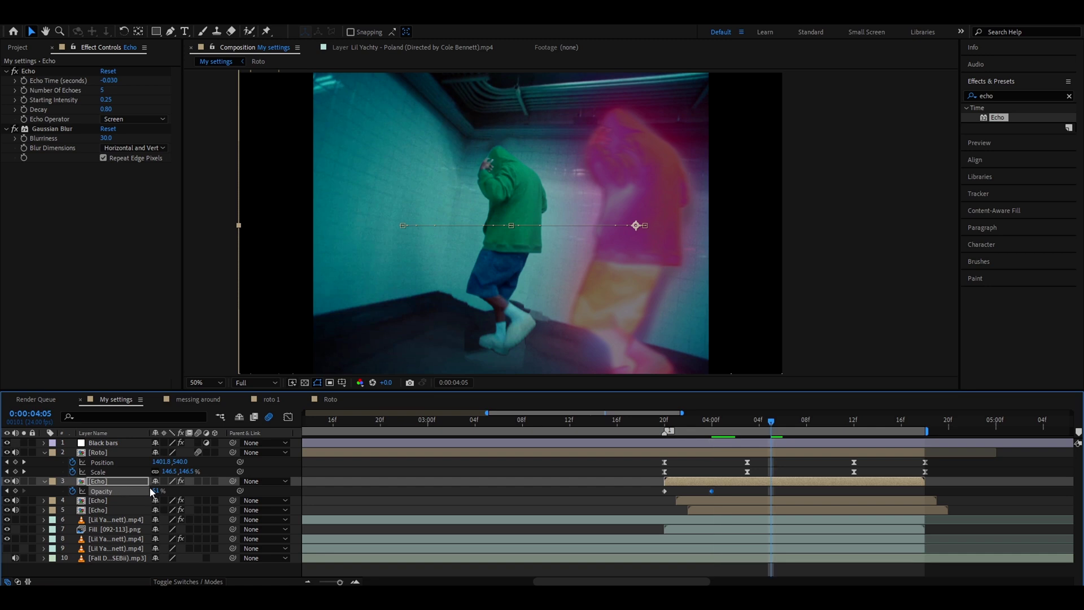
pyautogui.click(167, 490)
pyautogui.write('100')
pyautogui.press('Return')
pyautogui.click(830, 423)
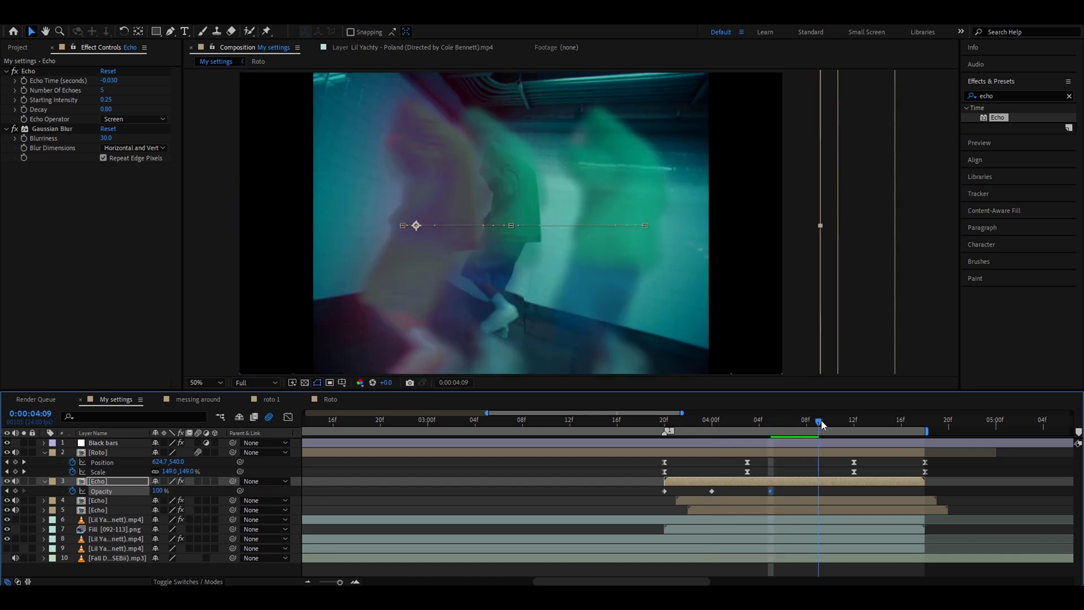
pyautogui.moveTo(159, 491); pyautogui.dragTo(127, 493)
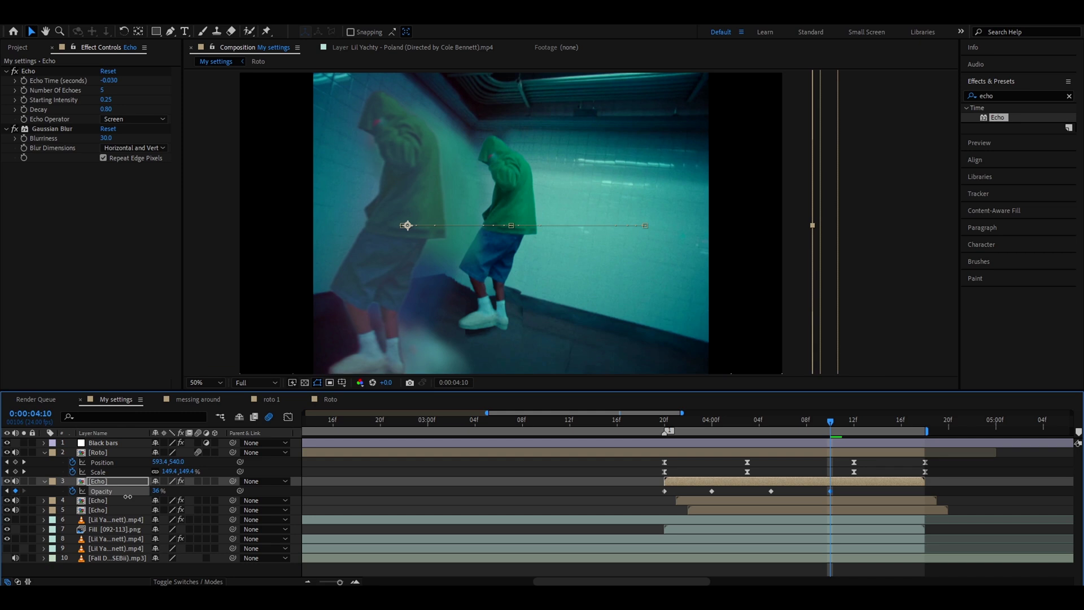
pyautogui.click(866, 422)
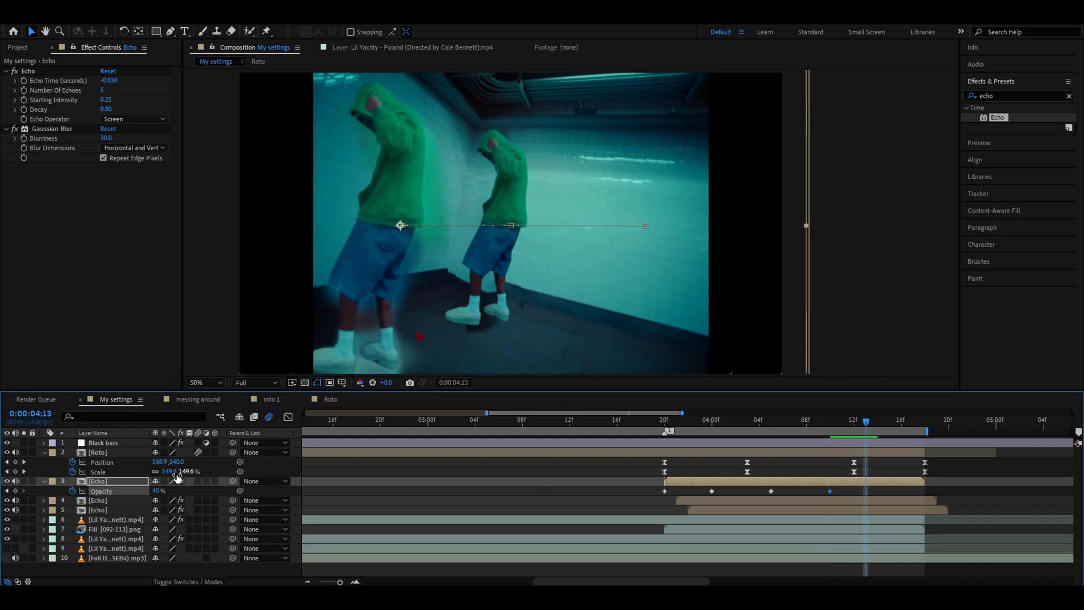
pyautogui.moveTo(157, 496); pyautogui.dragTo(206, 491)
# Copy the first Echo layer's Opacity keyframes to both duplicates, starting at 0:00:03:21 and 0:00:03:22.
pyautogui.moveTo(869, 424); pyautogui.dragTo(667, 450)
pyautogui.moveTo(655, 486); pyautogui.dragTo(940, 498)
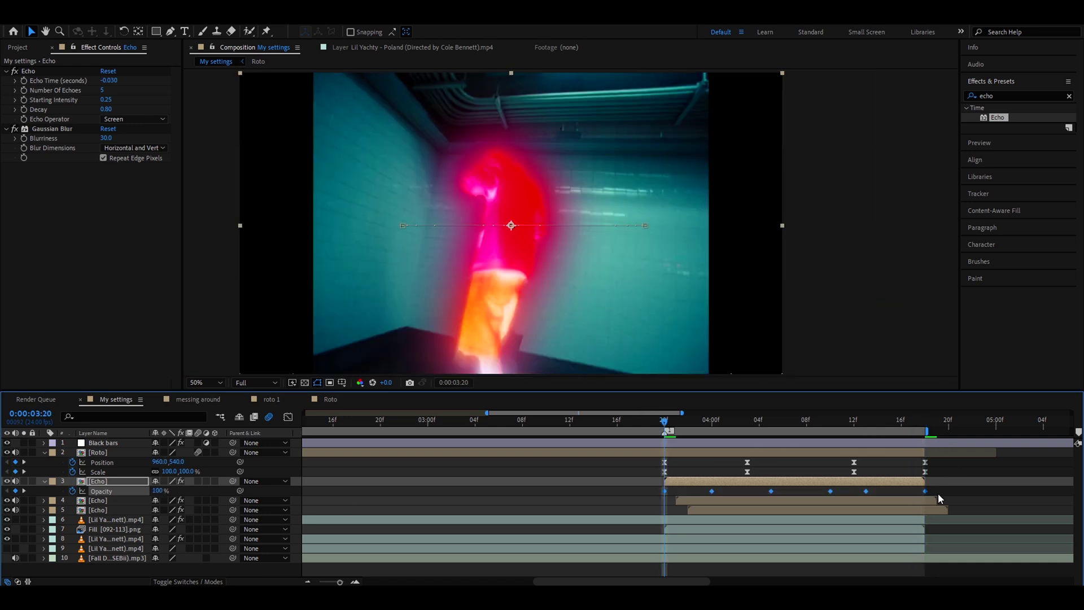
pyautogui.click(675, 419)
pyautogui.click(687, 503)
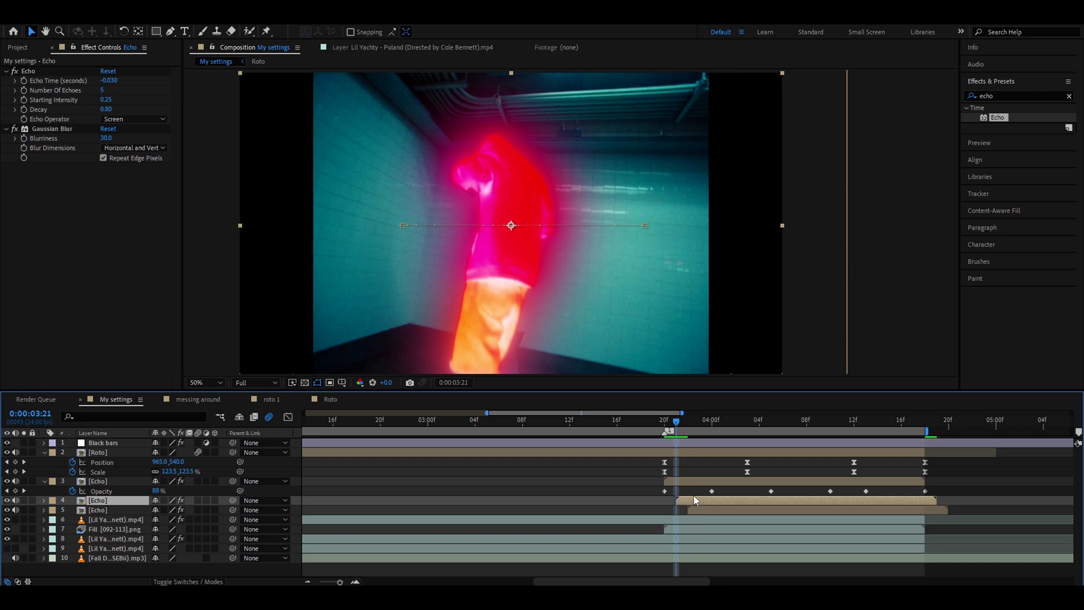
pyautogui.click(691, 508)
pyautogui.press('pagedown')
pyautogui.hotkey('ctrl', 'v')
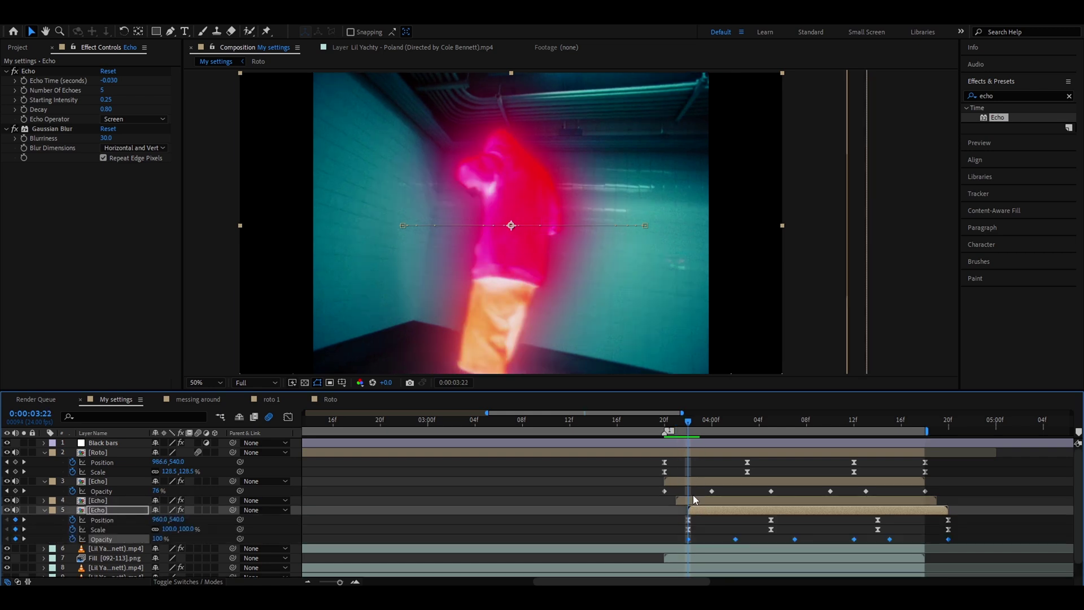
# Reveal the keyframed properties of the other Echo layers and inspect their staggered timing.
pyautogui.click(694, 496)
pyautogui.click(693, 500)
pyautogui.press('u')
pyautogui.click(694, 482)
pyautogui.press('u')
pyautogui.scroll(-2, 743, 500)
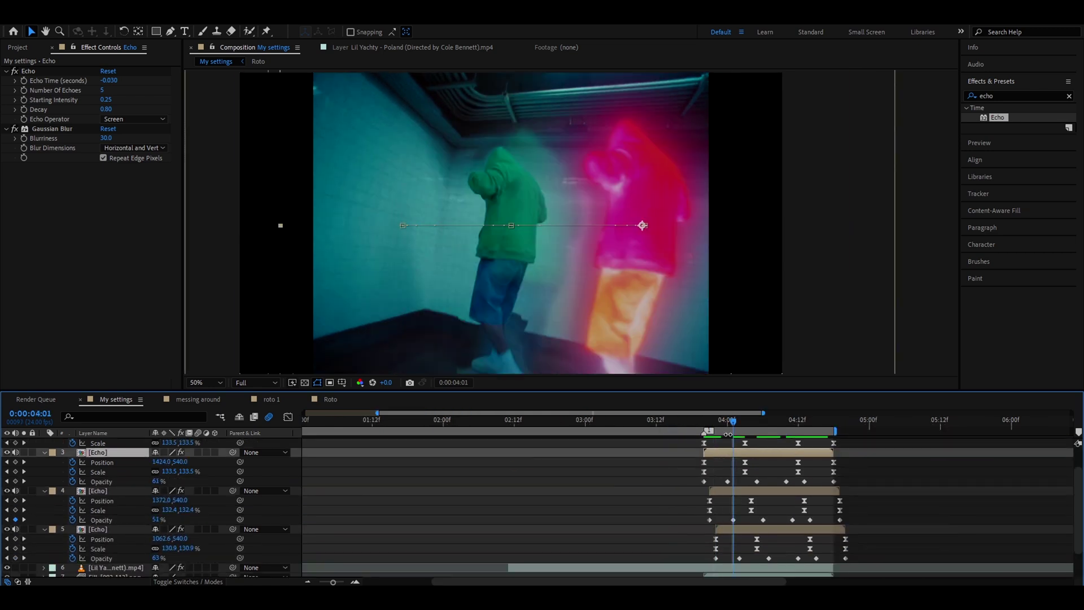
pyautogui.scroll(2, 726, 472)
# In the Roto precomp, set all four colors of Adjustment Layer 13's 4-Color Gradient to white (FFFFFF).
pyautogui.click(726, 451)
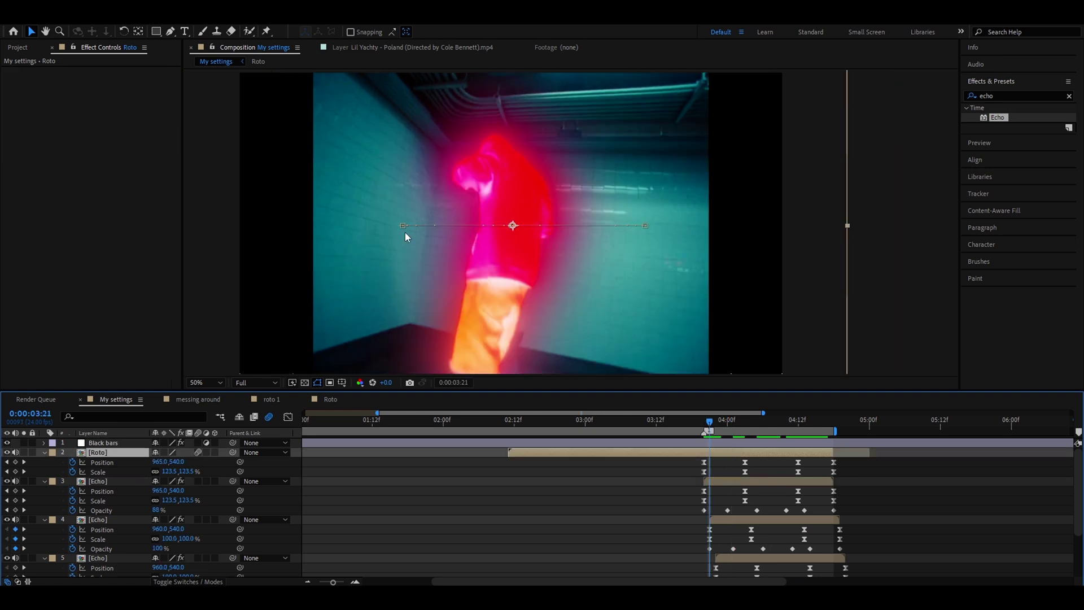
pyautogui.doubleClick(721, 452)
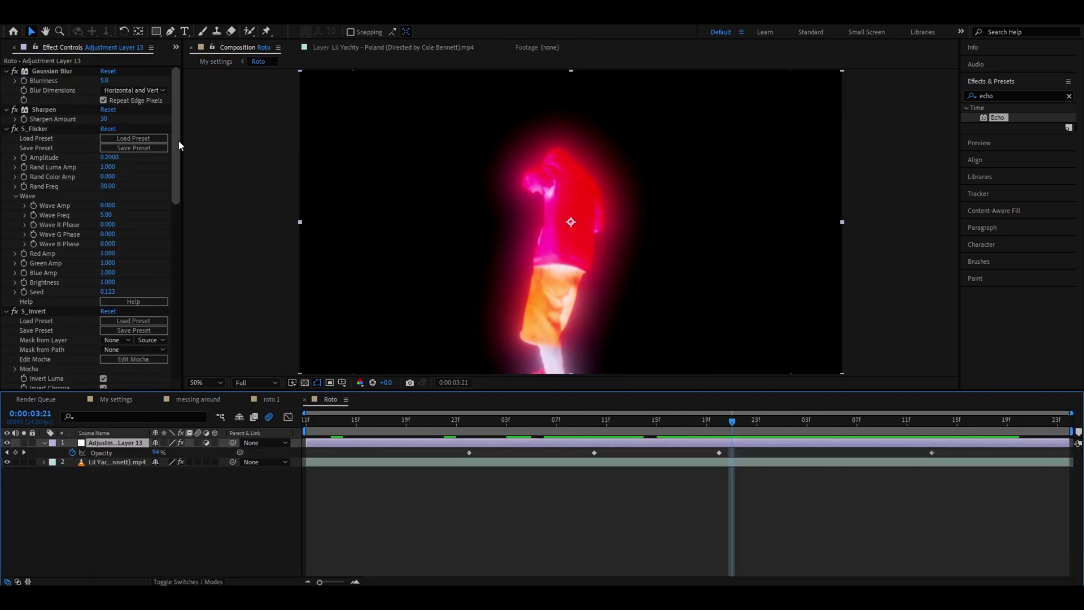
pyautogui.scroll(-3, 149, 309)
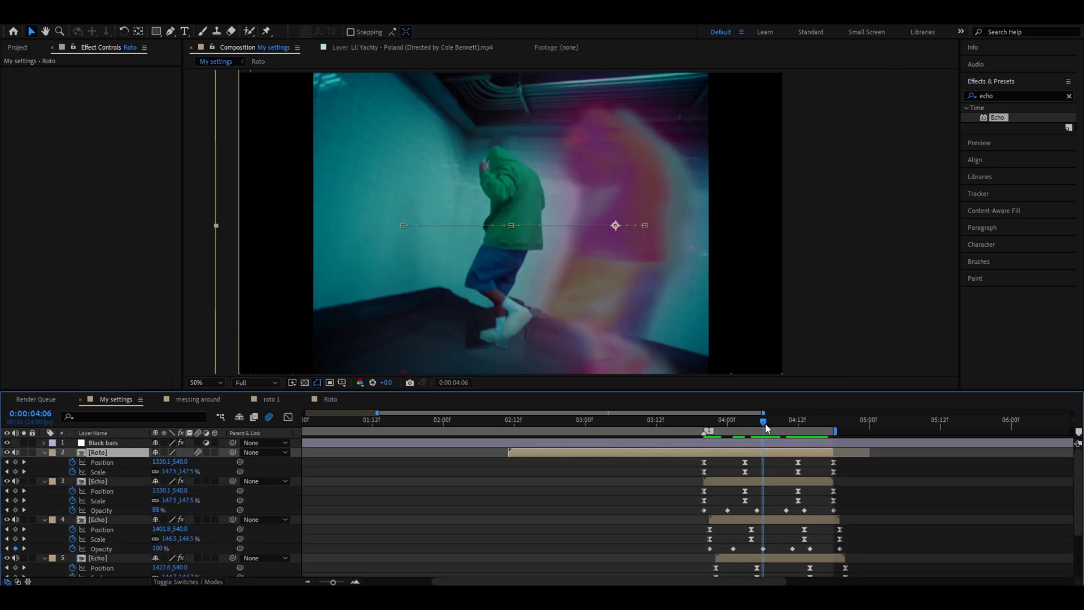
pyautogui.moveTo(765, 423); pyautogui.dragTo(703, 423)
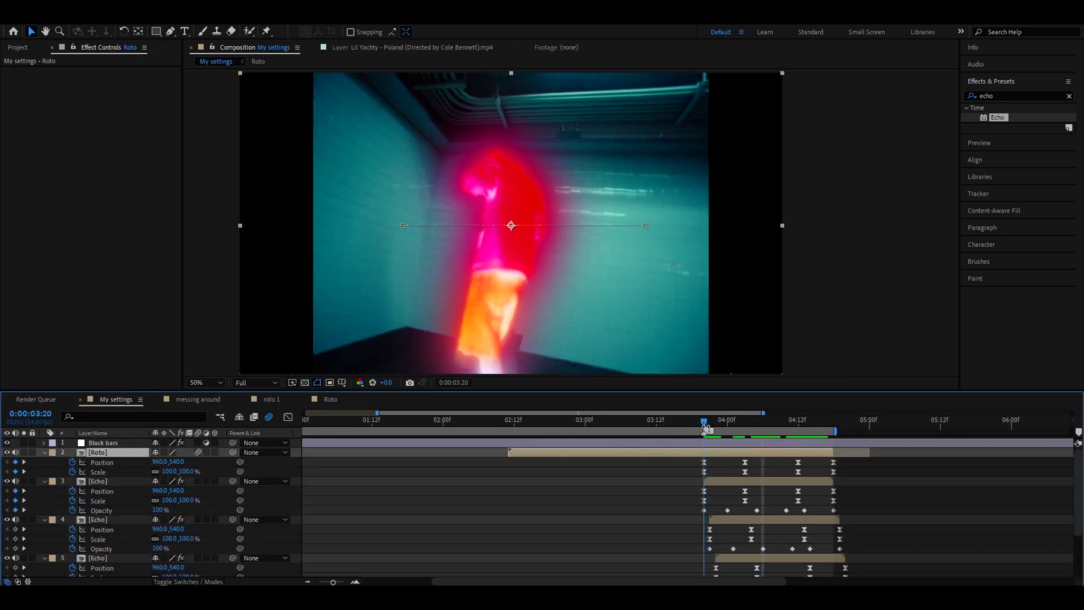
pyautogui.doubleClick(700, 454)
pyautogui.scroll(-6, 59, 251)
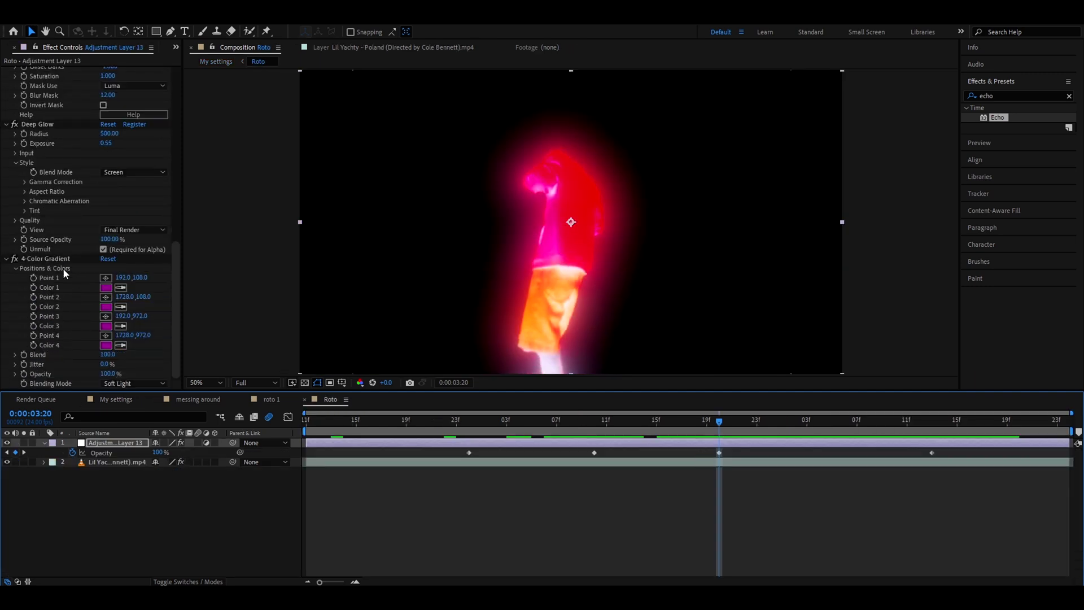
pyautogui.click(109, 288)
pyautogui.moveTo(435, 434); pyautogui.dragTo(249, 404)
pyautogui.click(604, 427)
pyautogui.click(106, 307)
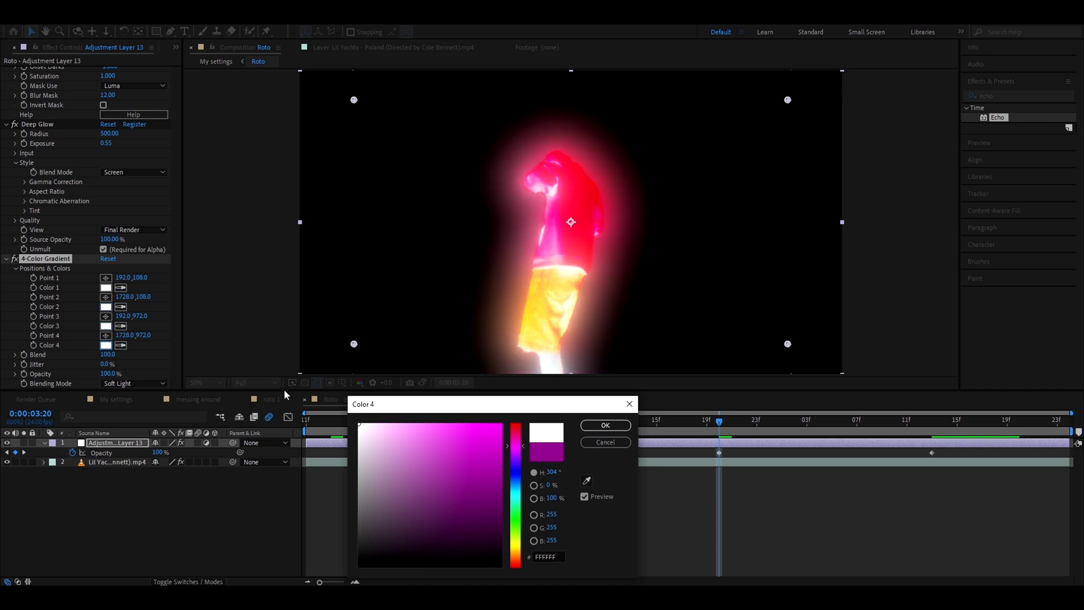
pyautogui.click(605, 426)
# Scrub through the My settings composition and inspect the dancer's brighter glow and echoes up close.
pyautogui.moveTo(771, 423); pyautogui.dragTo(619, 425)
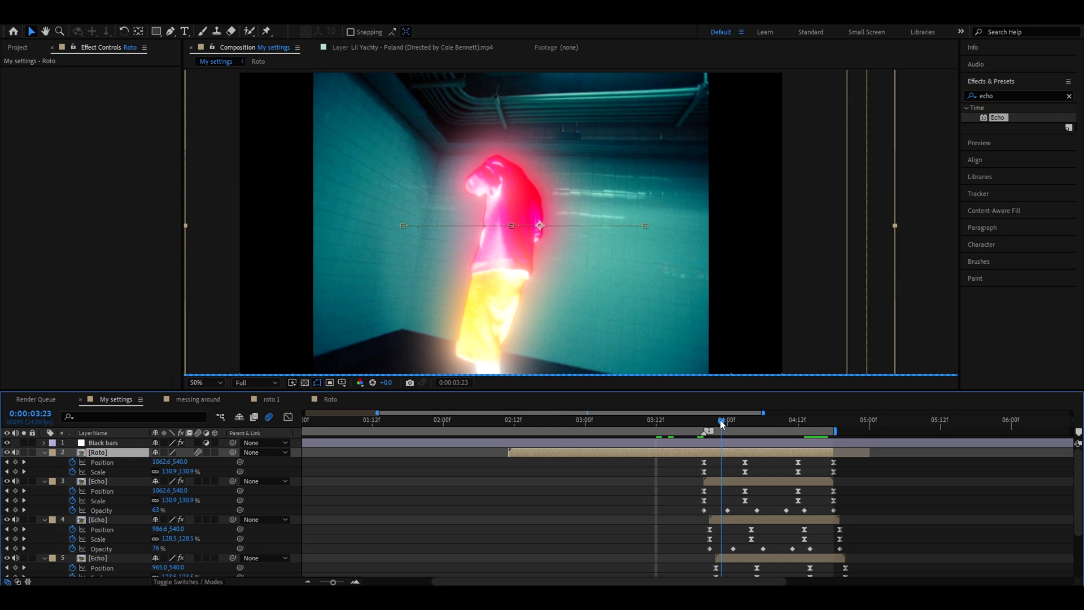
pyautogui.moveTo(722, 424); pyautogui.dragTo(795, 431)
pyautogui.press('.')
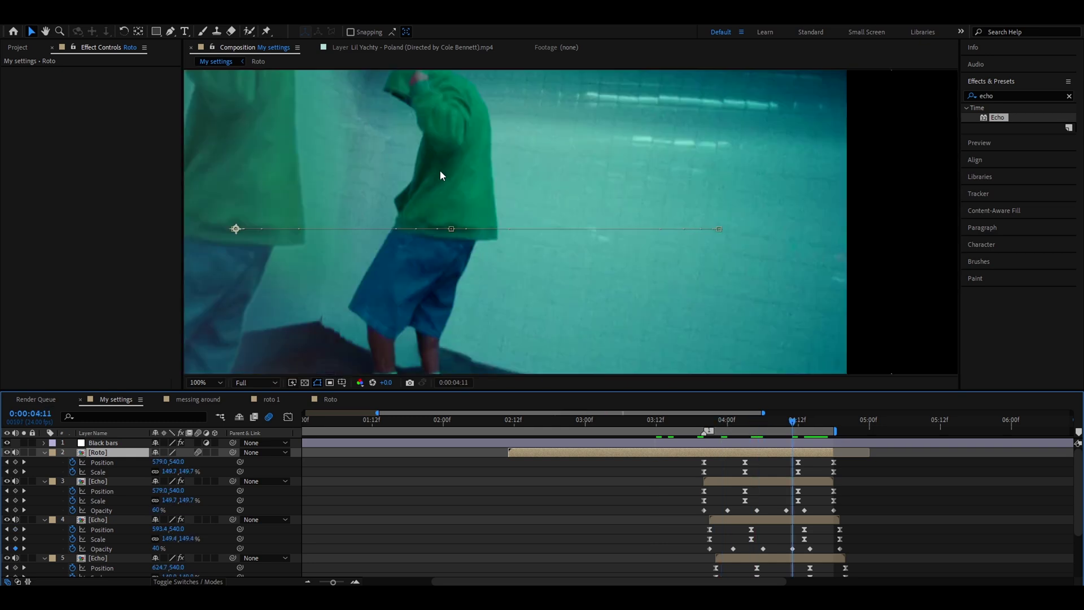
pyautogui.press(',')
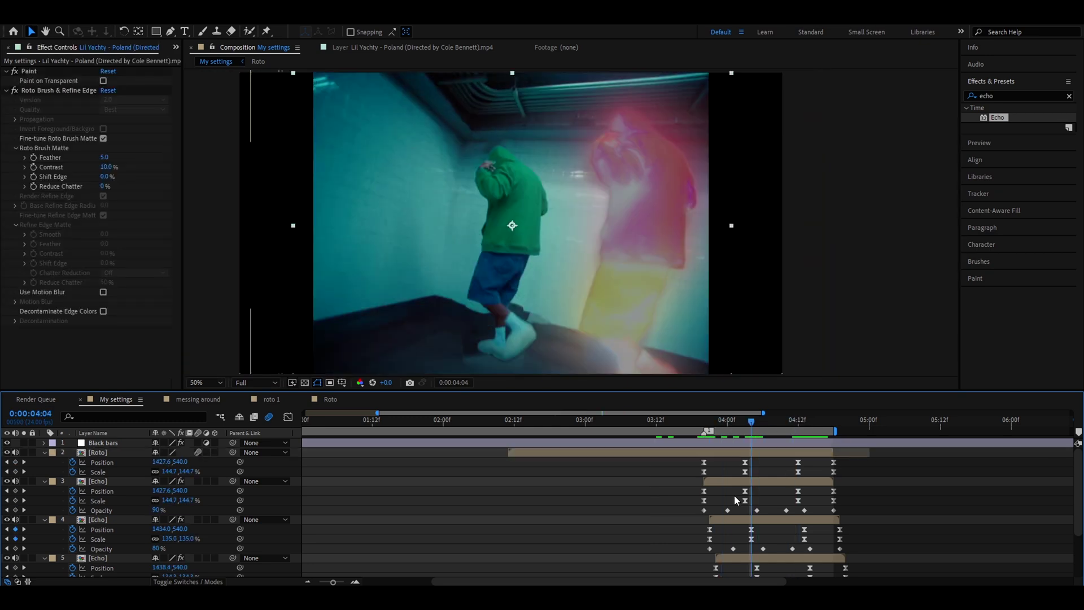
# Enable motion blur for all three Echo layers.
pyautogui.click(702, 480)
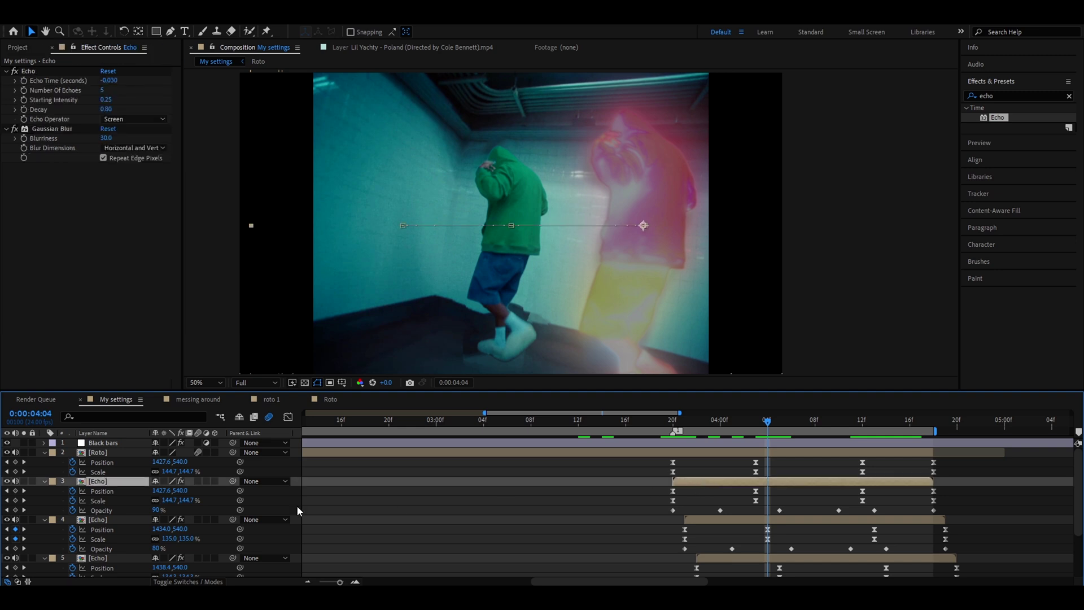
pyautogui.click(198, 481)
pyautogui.click(198, 519)
pyautogui.click(198, 557)
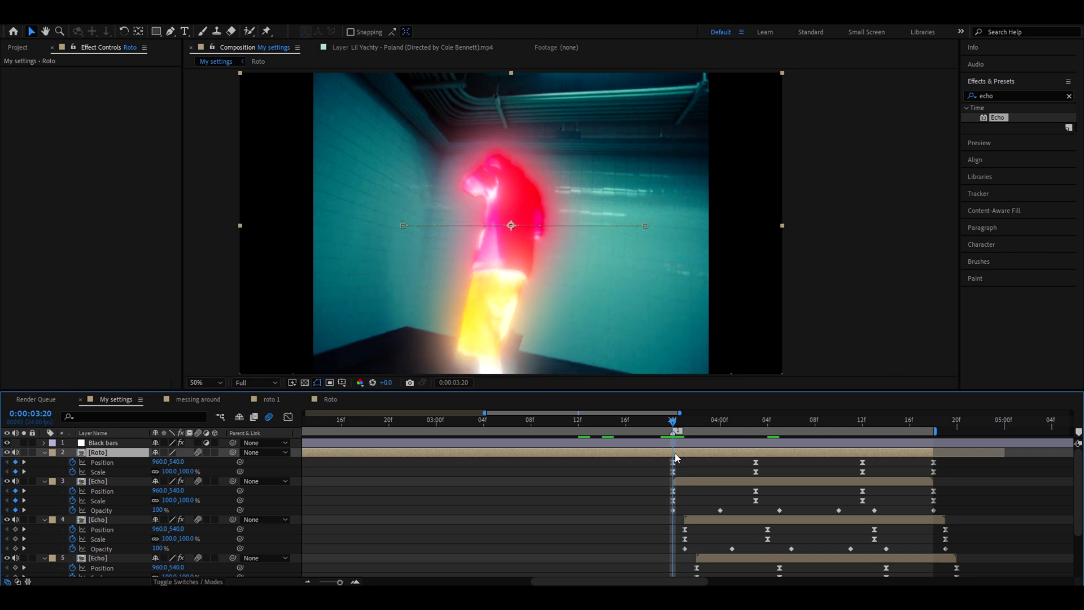
# Add an adjustment layer directly above the Roto layer and apply the Transform effect to it.
pyautogui.hotkey('ctrl', 'alt', 'y')
pyautogui.hotkey('ctrl', 'space')
pyautogui.write('transfo')
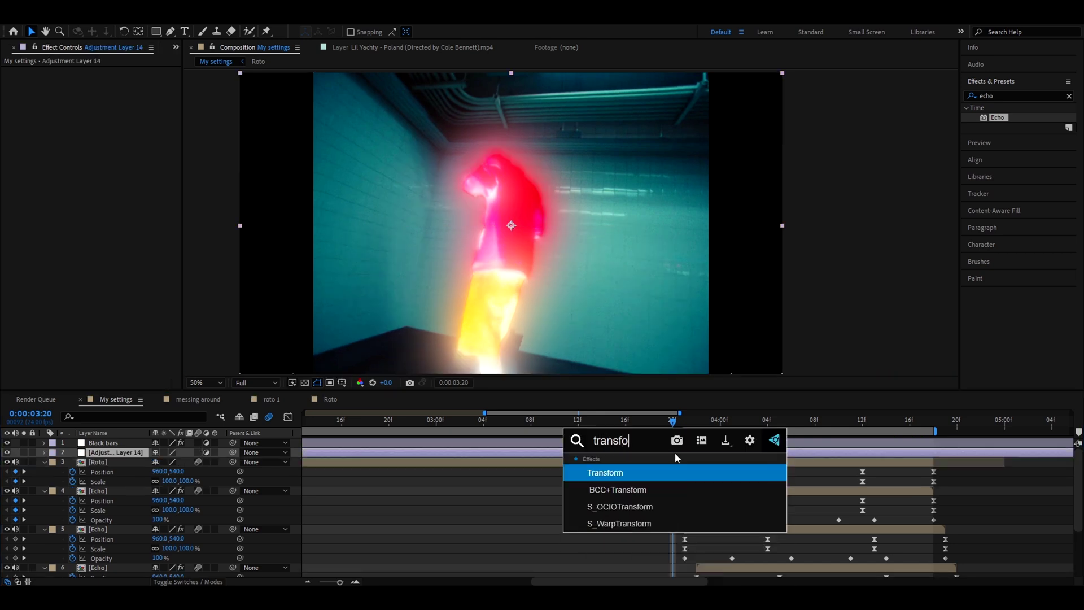
pyautogui.press('Return')
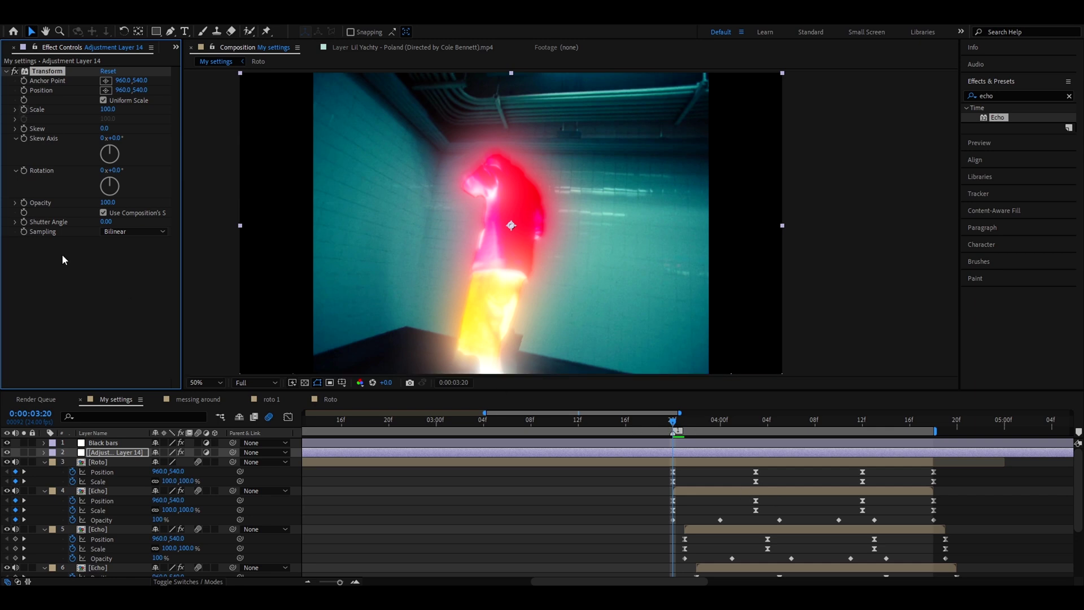
# Keyframe the Transform effect's Scale from 100 at 0:00:03:20 to 140 at 0:00:04:01.
pyautogui.moveTo(674, 422); pyautogui.dragTo(732, 423)
pyautogui.click(103, 109)
pyautogui.write('140')
pyautogui.press('Return')
# Reveal the two Transform Scale keyframes and steepen the start of their value graph for a fast zoom that eases out.
pyautogui.press('u')
pyautogui.moveTo(740, 468); pyautogui.dragTo(662, 475)
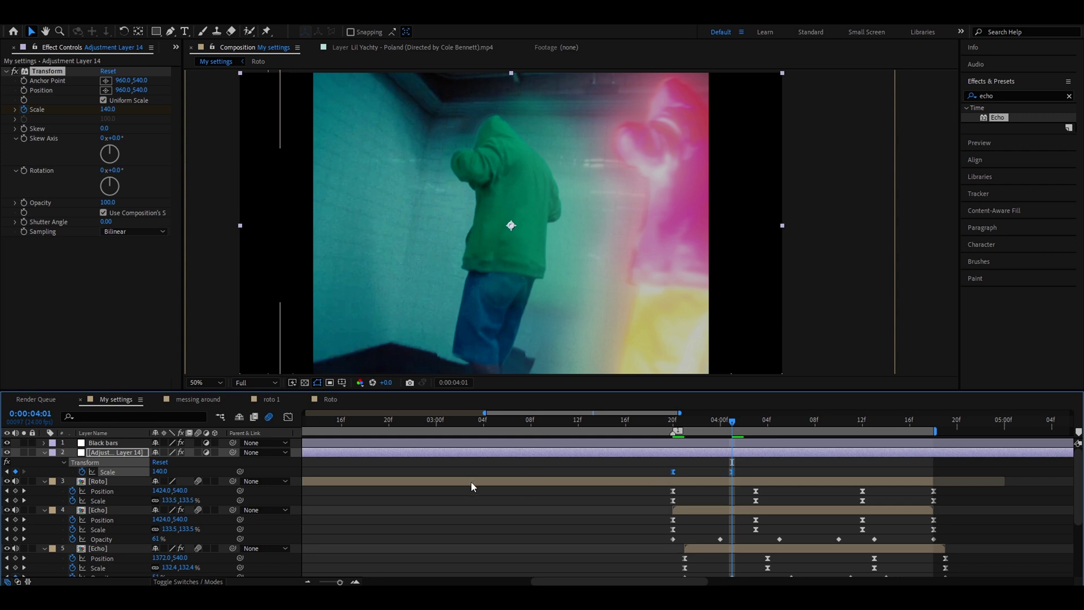
pyautogui.click(288, 418)
pyautogui.click(575, 570)
pyautogui.click(607, 455)
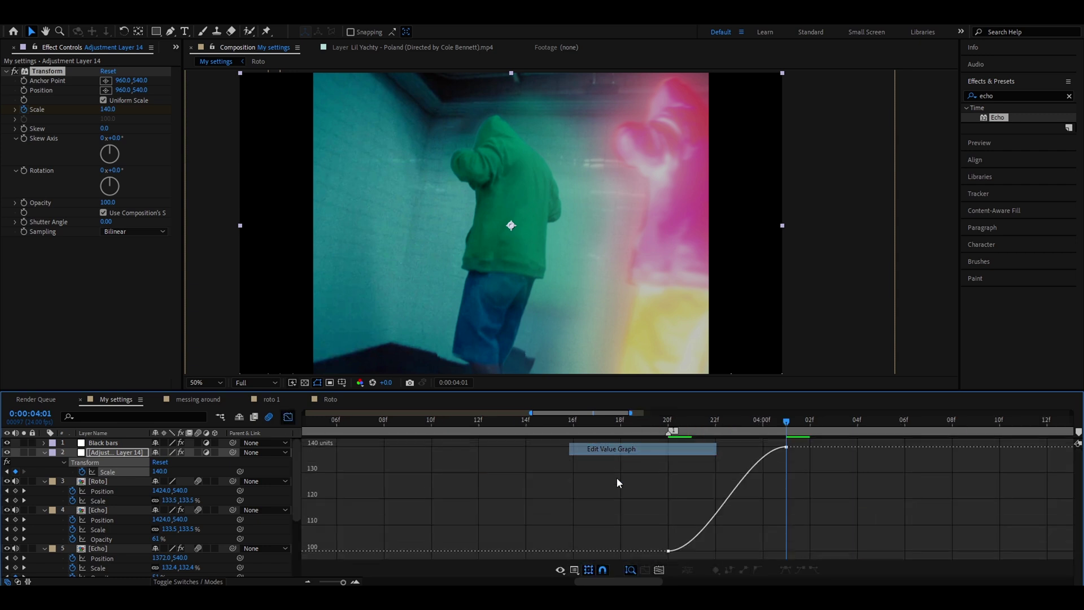
pyautogui.click(669, 551)
pyautogui.moveTo(708, 551); pyautogui.dragTo(673, 475)
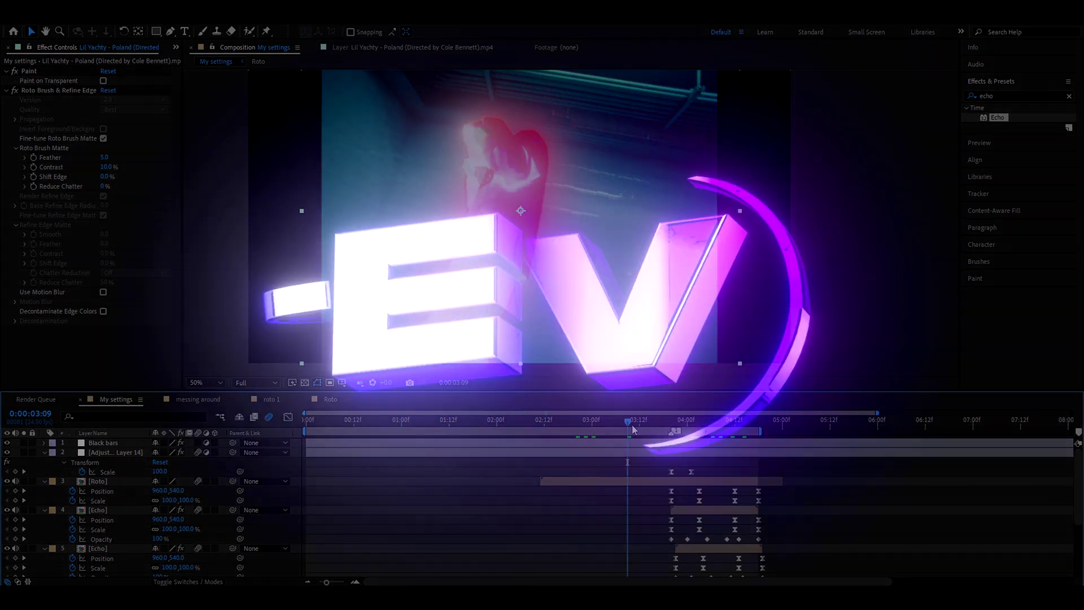
# Add another adjustment layer above the Roto layer and search the effects and presets for halloween.
pyautogui.click(608, 442)
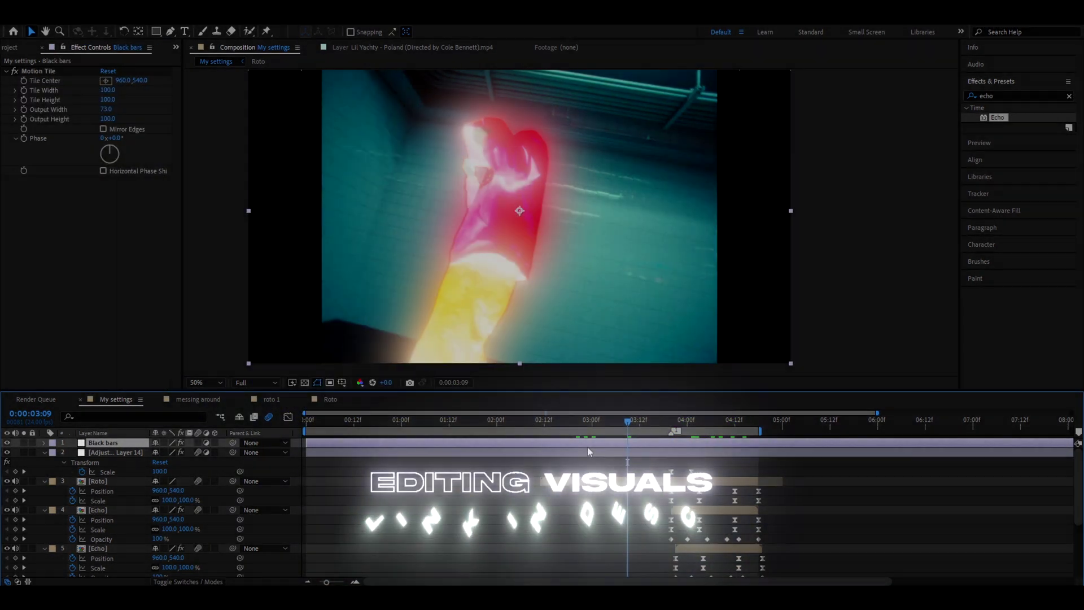
pyautogui.click(586, 483)
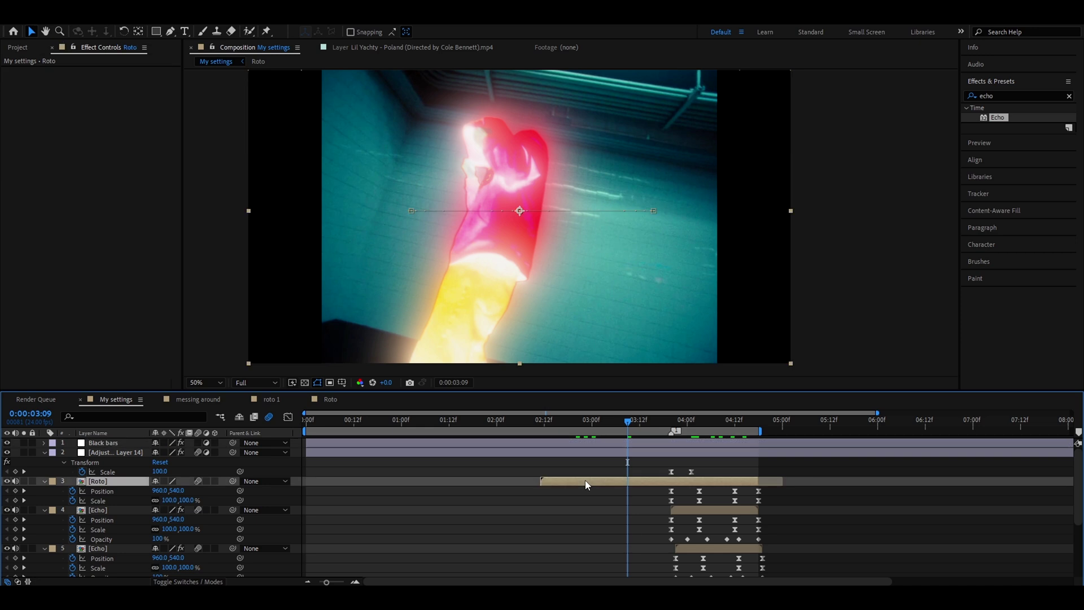
pyautogui.hotkey('ctrl', 'alt', 'y')
pyautogui.hotkey('ctrl', '5')
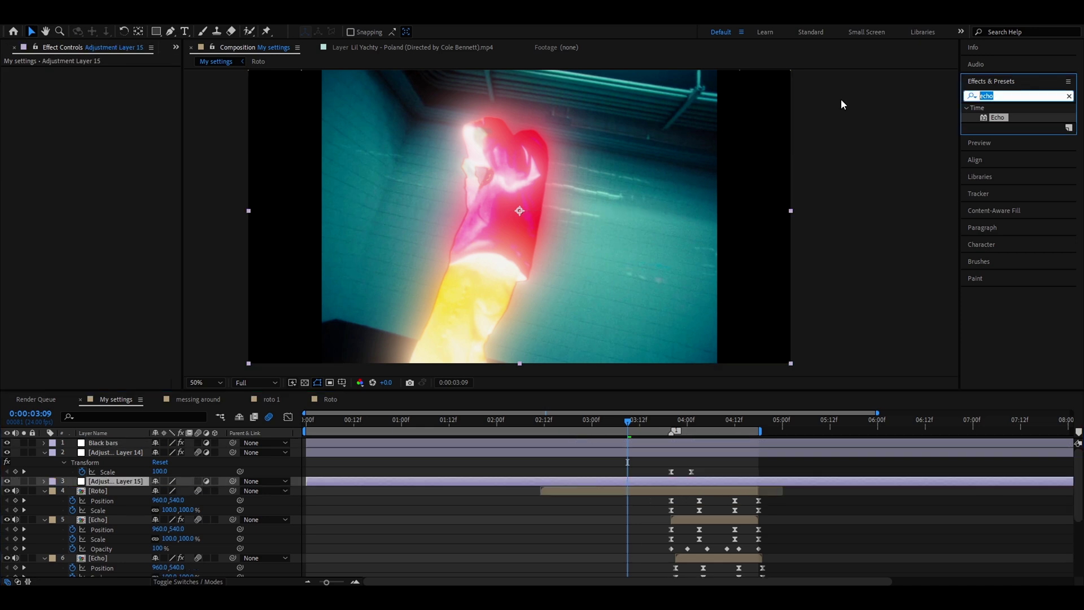
pyautogui.write('halloween')
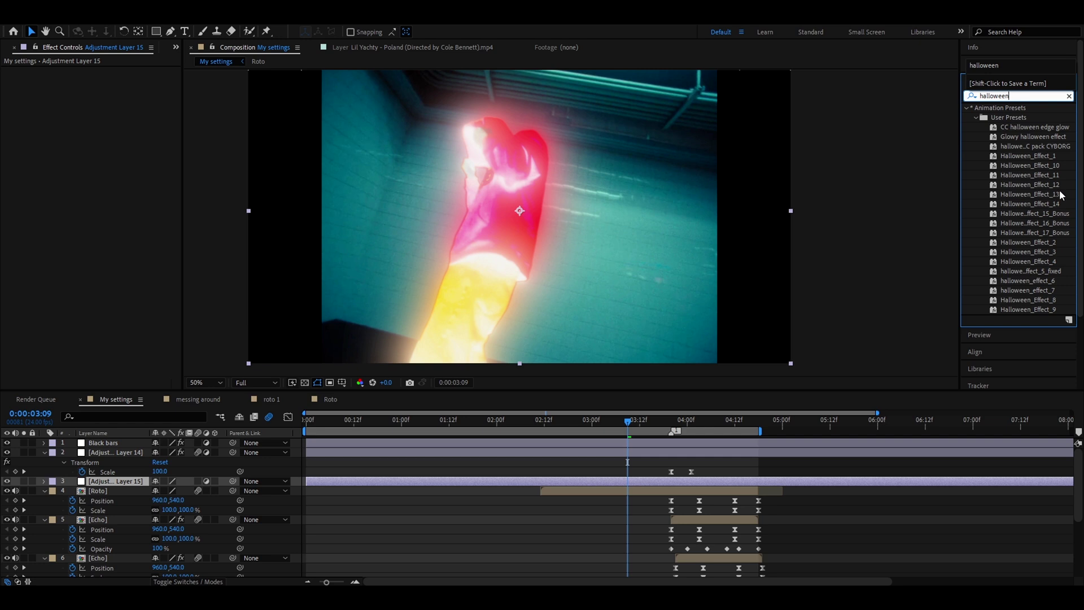
# Try the Halloween_Effect_9 preset on the new adjustment layer, undo it, and try Halloween_Effect_8 instead.
pyautogui.moveTo(1025, 309); pyautogui.dragTo(565, 481)
pyautogui.hotkey('ctrl', 'z')
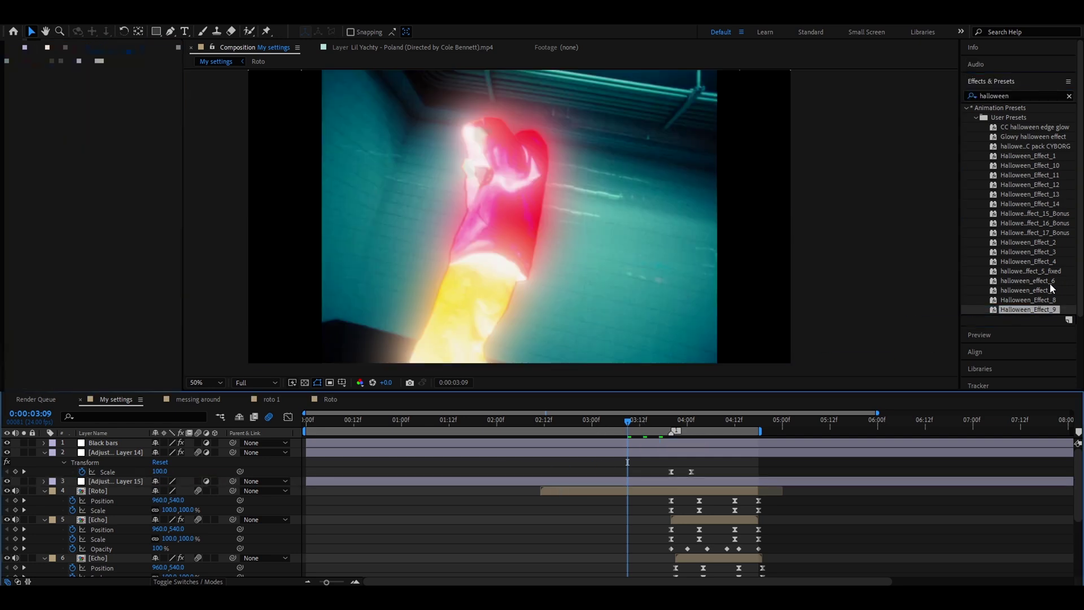
pyautogui.moveTo(1028, 299); pyautogui.dragTo(619, 480)
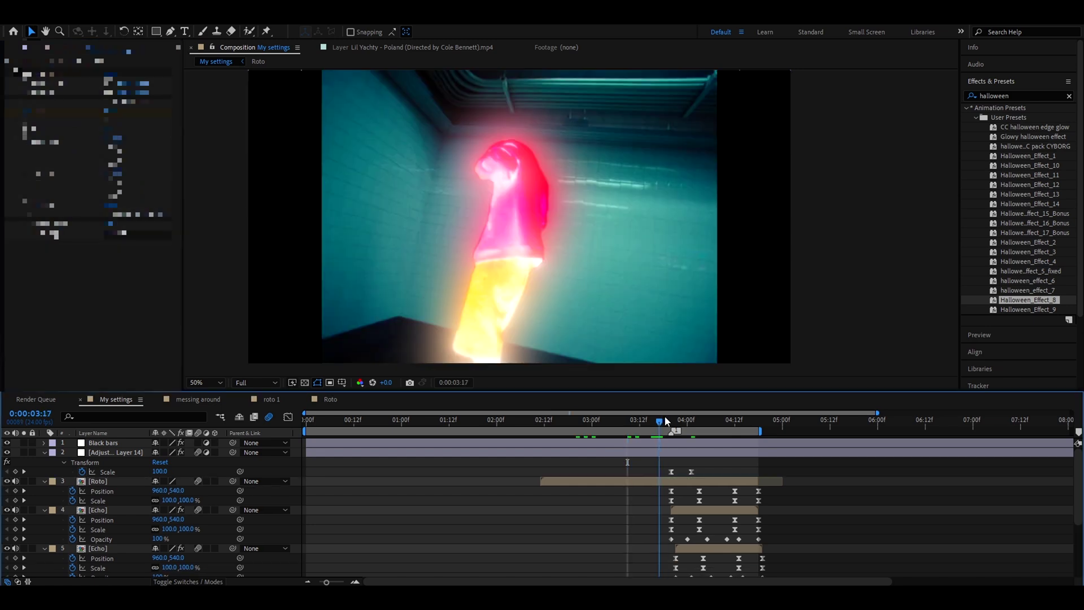
# Scrub through the My settings composition up to 0:00:04:09 to review the zoom and the echo copies.
pyautogui.moveTo(666, 420); pyautogui.dragTo(725, 424)
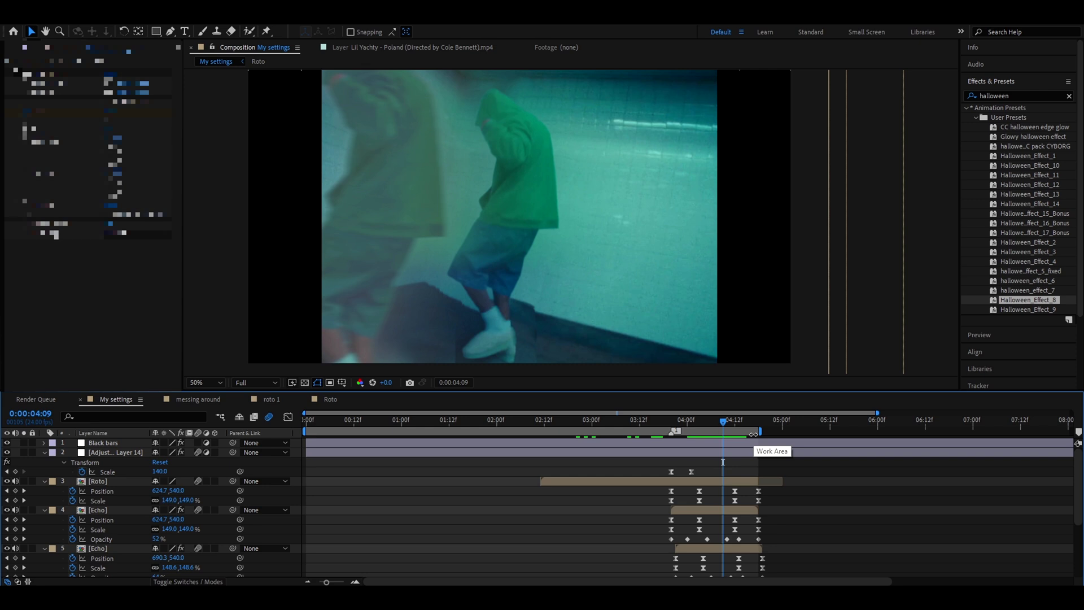